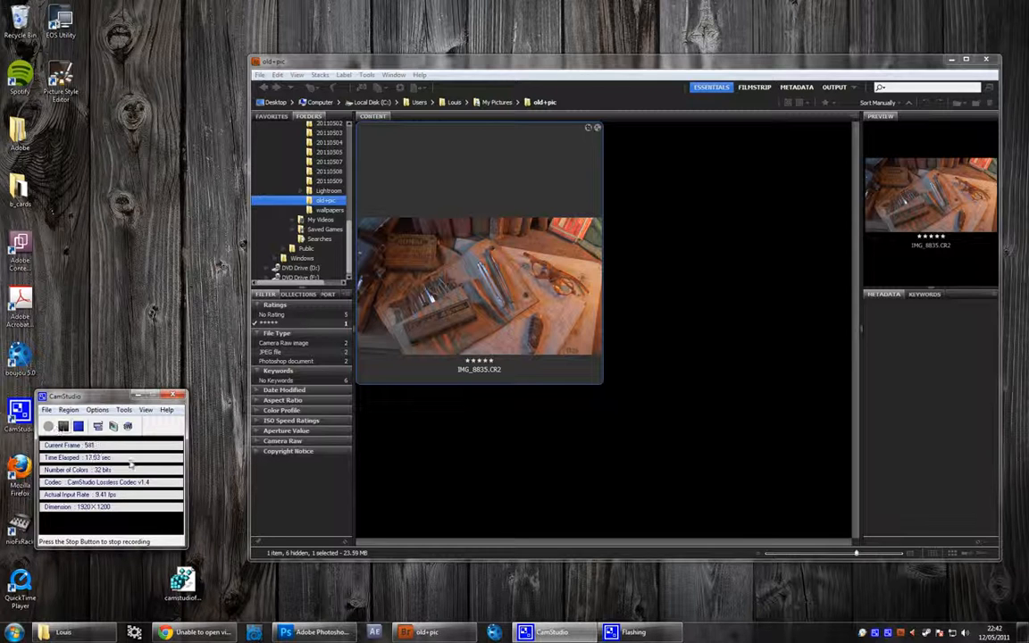
Open the five-star raw photo IMG_8835.CR2 from the old+pic folder in Camera Raw
click(467, 360)
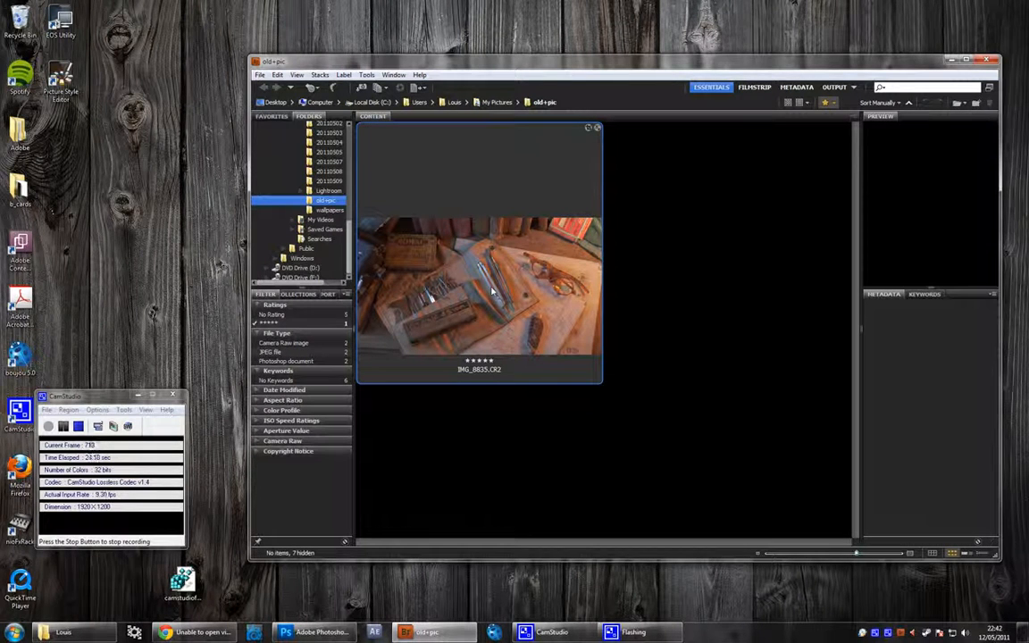
click(650, 274)
double_click(507, 266)
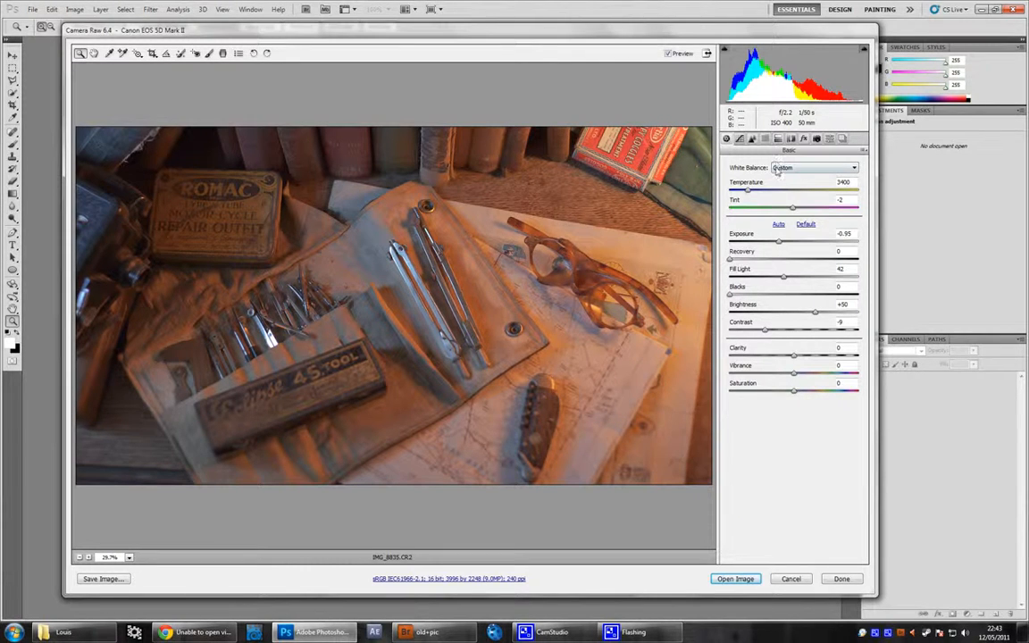
Raise the raw photo's sharpening Masking to about 66 while previewing the edge mask
click(750, 139)
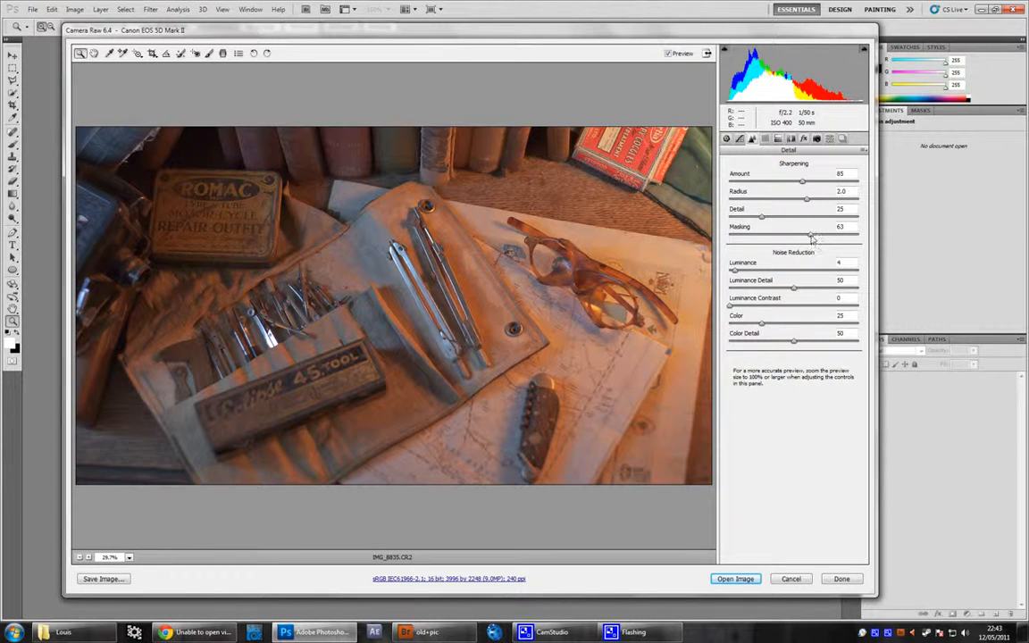
alt+click(811, 235)
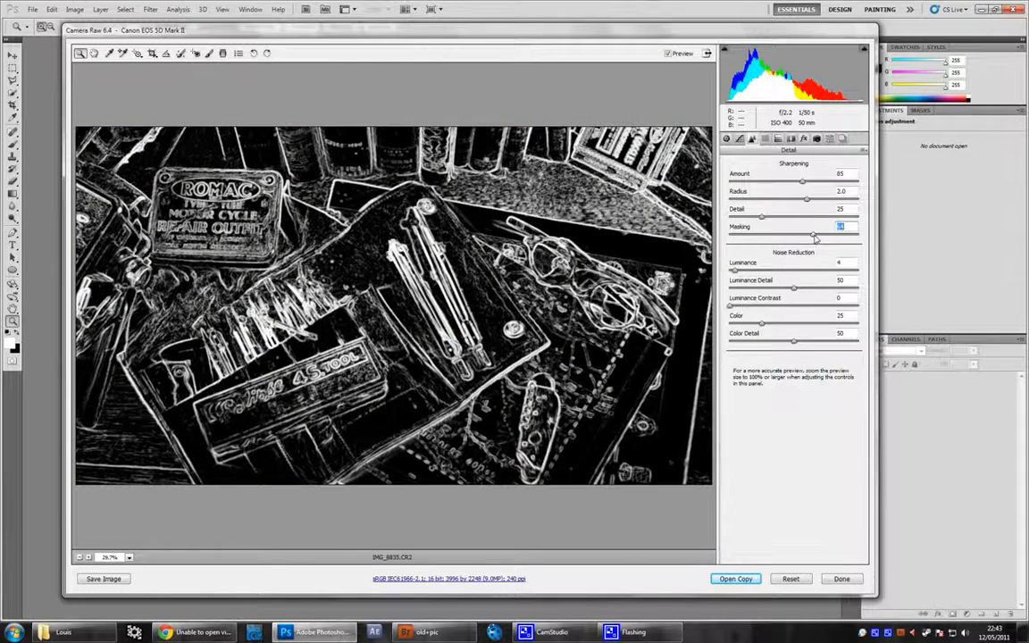
drag(814, 239, 816, 238)
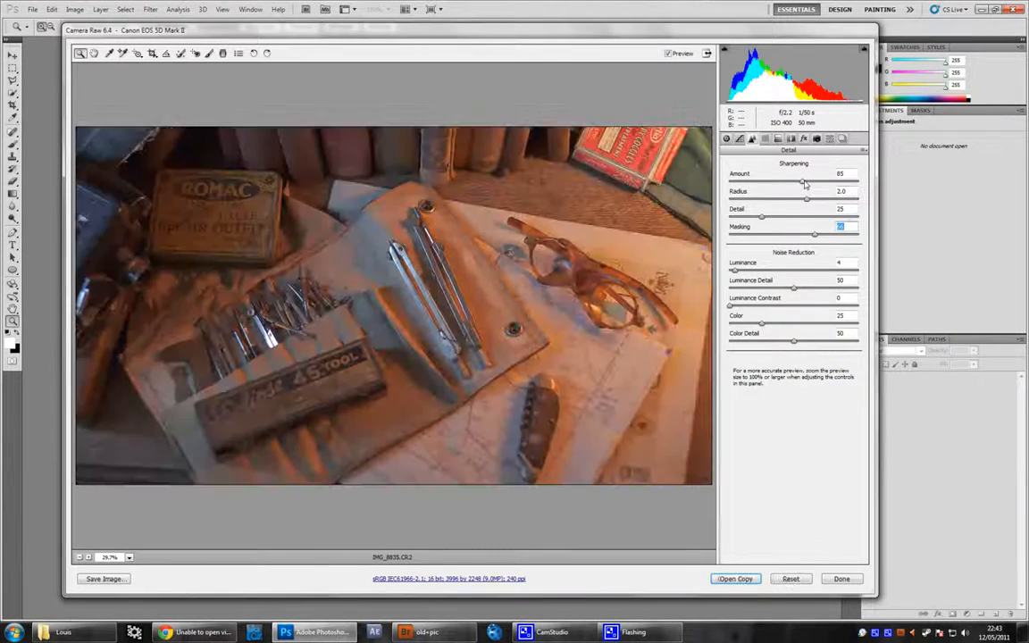
drag(804, 183, 801, 301)
Open the adjusted raw photo in Photoshop and duplicate its Background layer
click(734, 579)
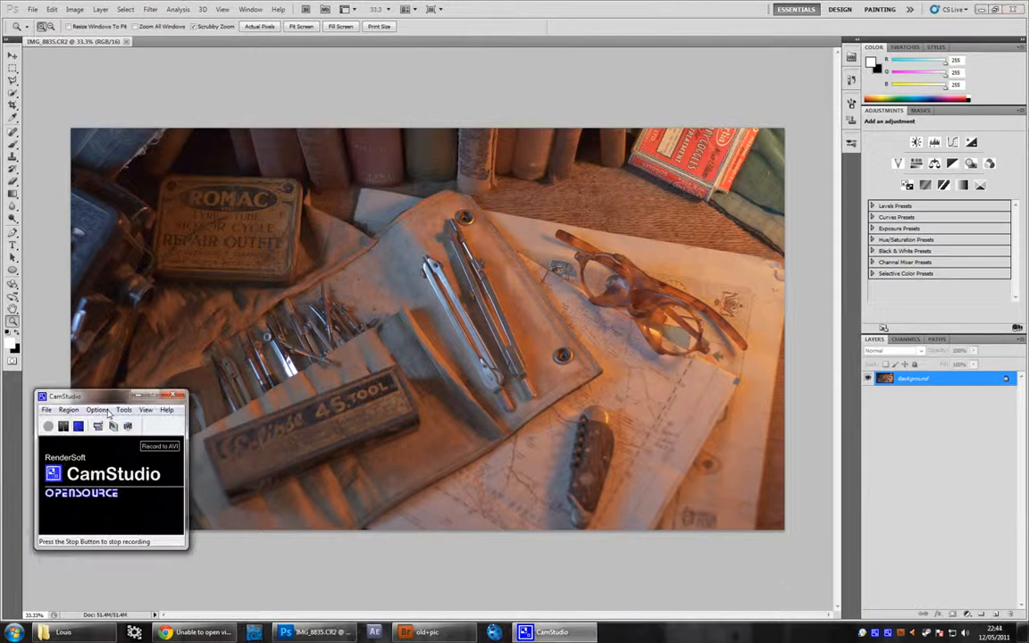
click(608, 16)
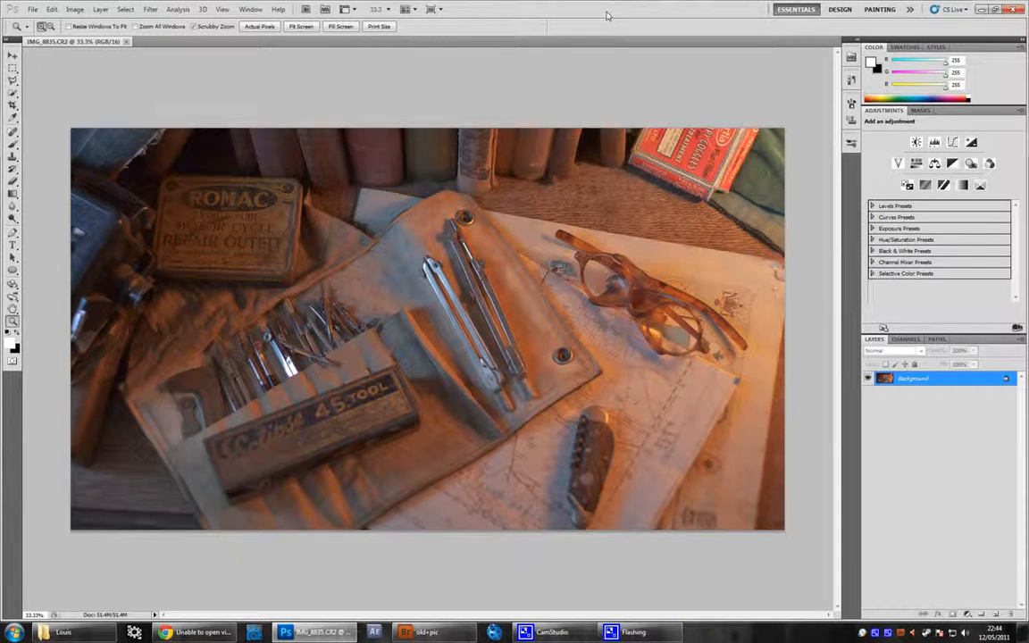
drag(956, 384, 981, 613)
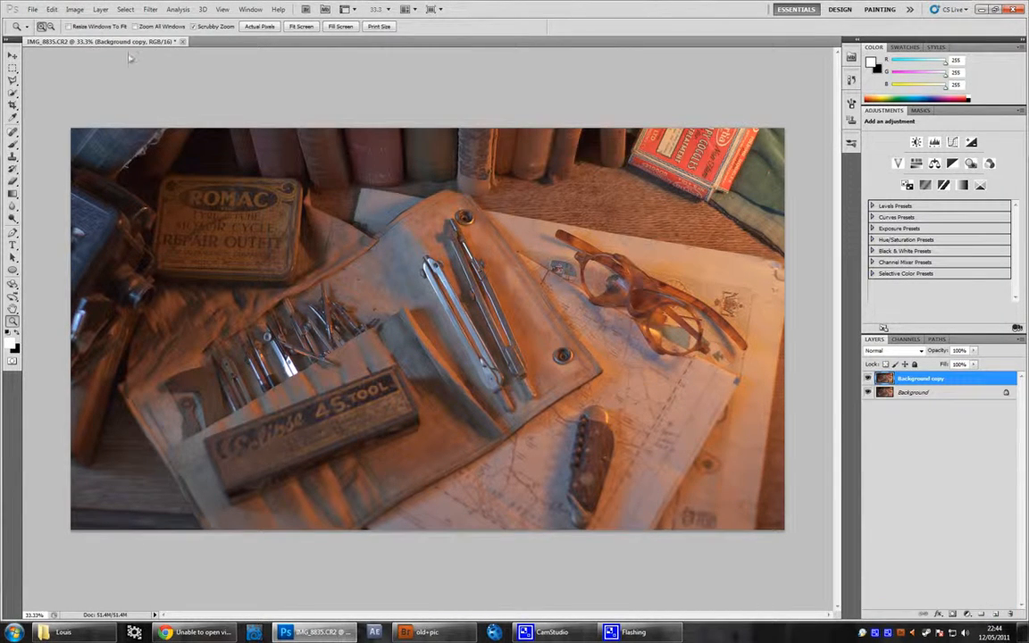
Apply Shadows/Highlights to the duplicate layer with shadow amount about 16% and radius 10 px, and lower the layer's opacity to 78%
click(74, 9)
mouse_move(107, 27)
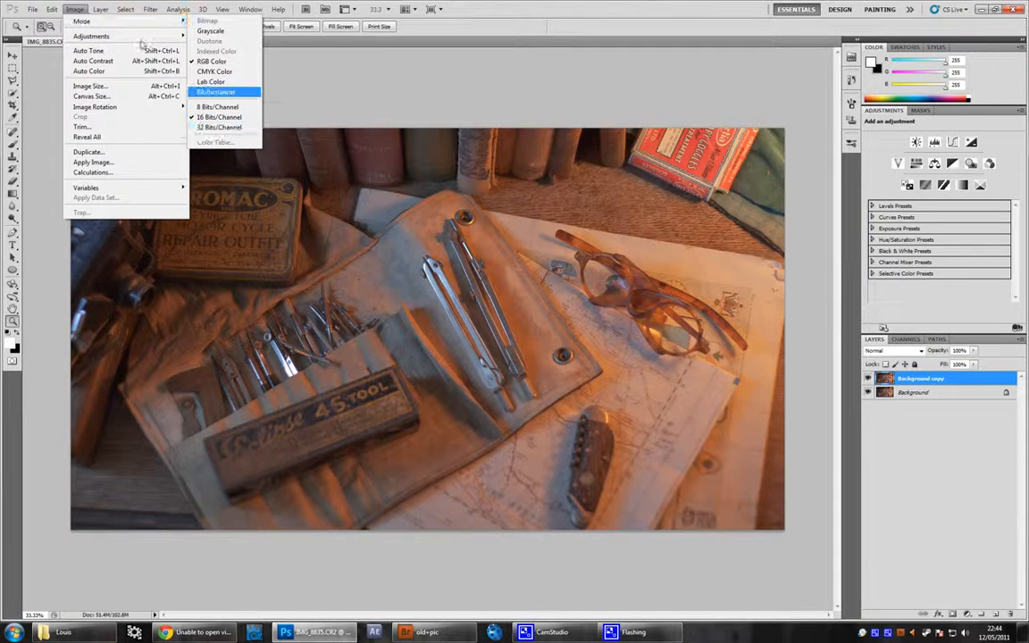
click(254, 203)
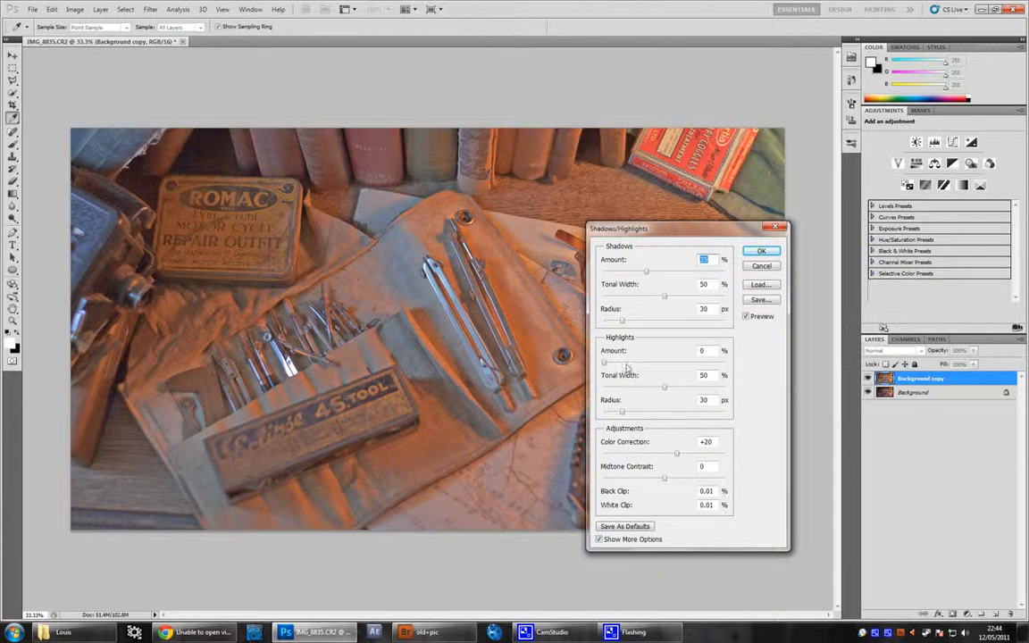
click(611, 321)
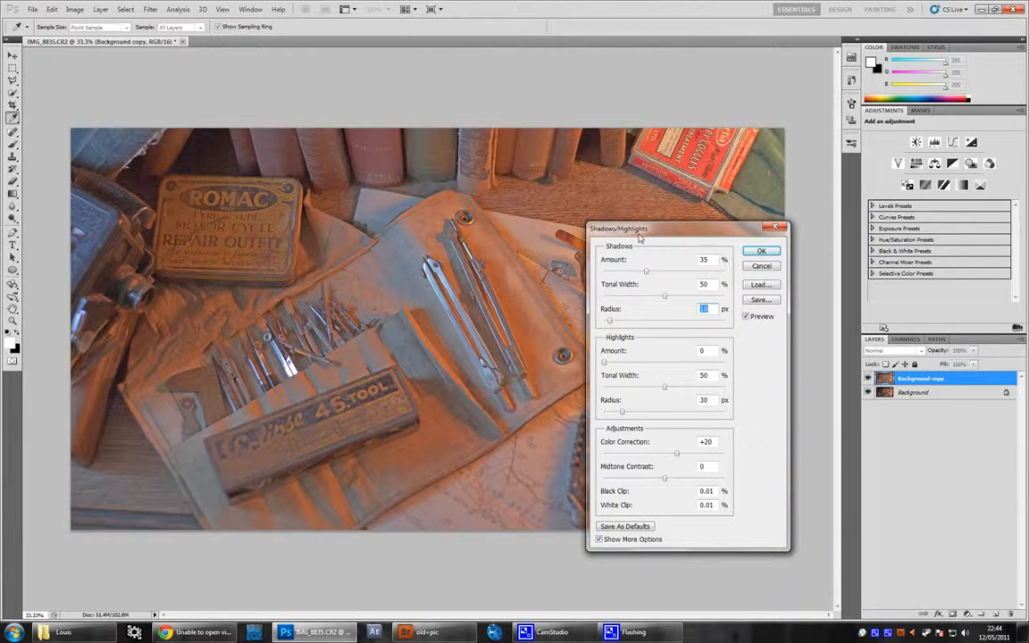
drag(644, 230, 746, 245)
drag(746, 288, 728, 287)
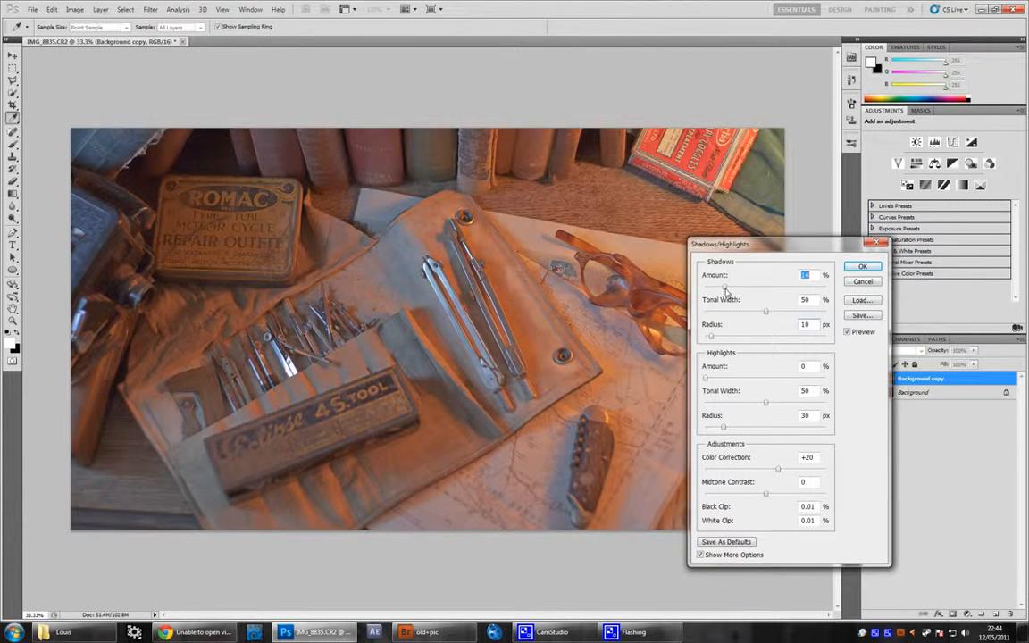
click(861, 266)
drag(973, 350, 962, 366)
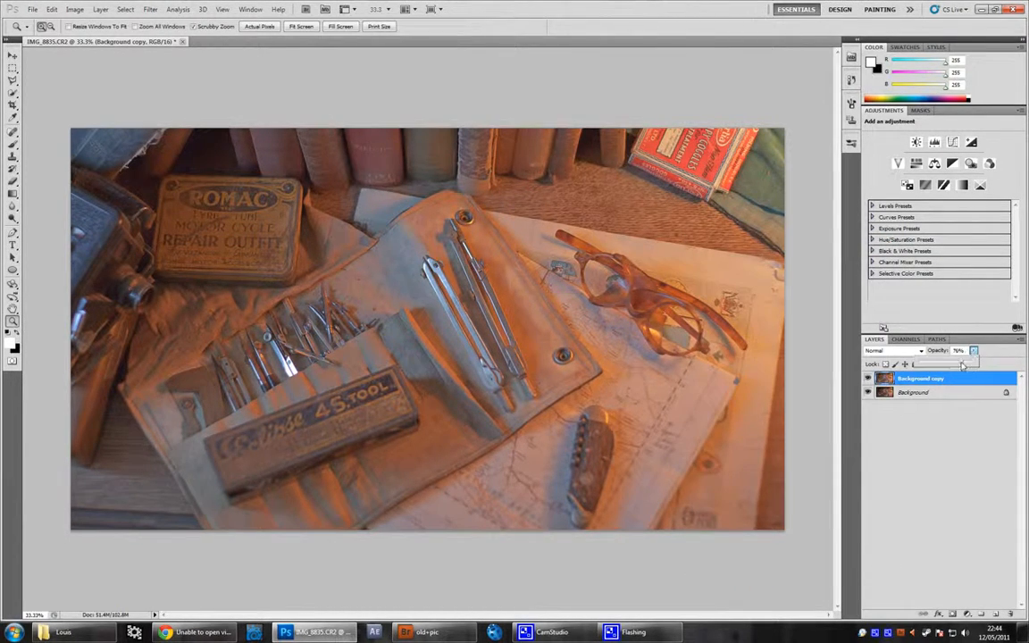
Add a new layer and paint a soft glow over the glasses with the Brush, using the pale orange sampled from the paper
click(997, 613)
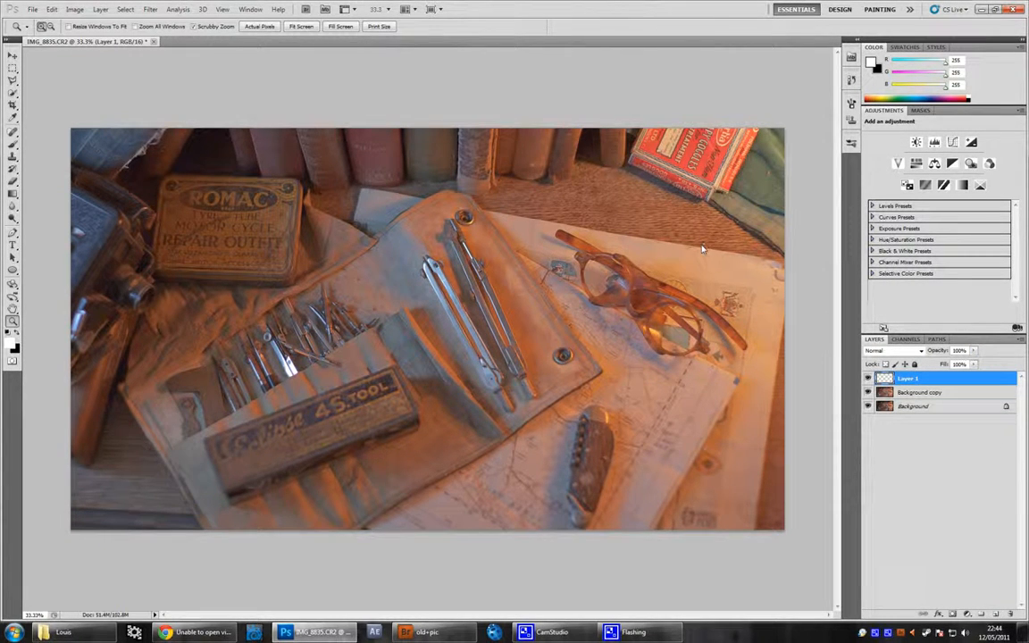
key(v)
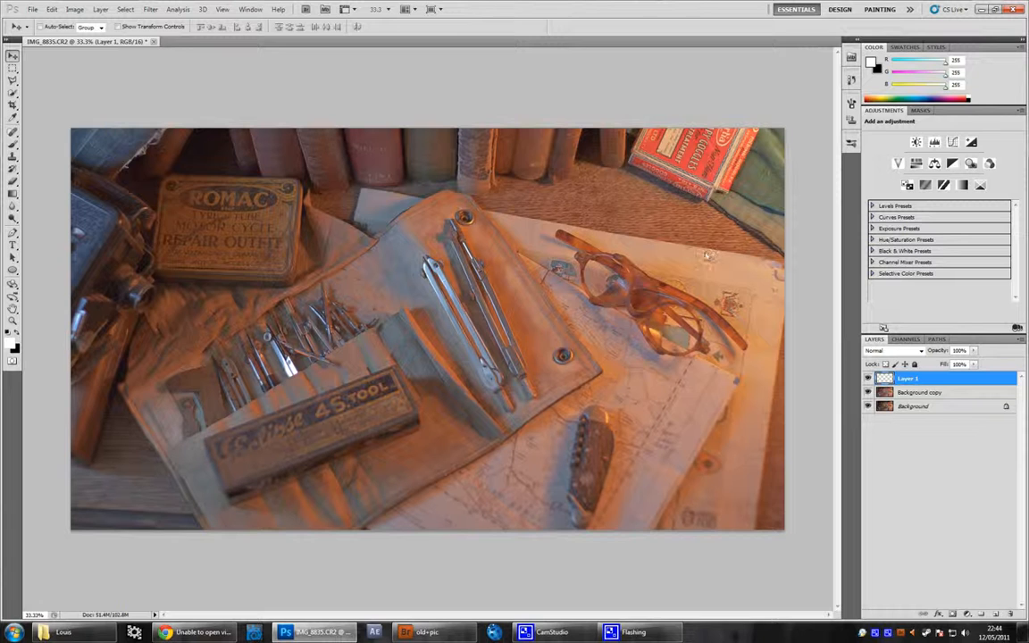
key(b)
alt+click(630, 239)
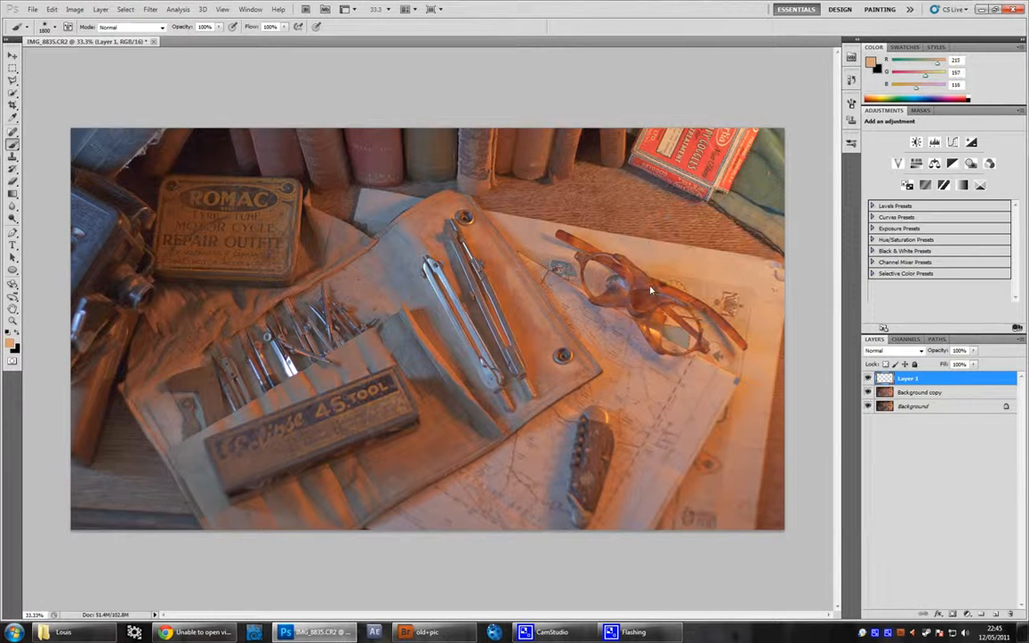
click(604, 299)
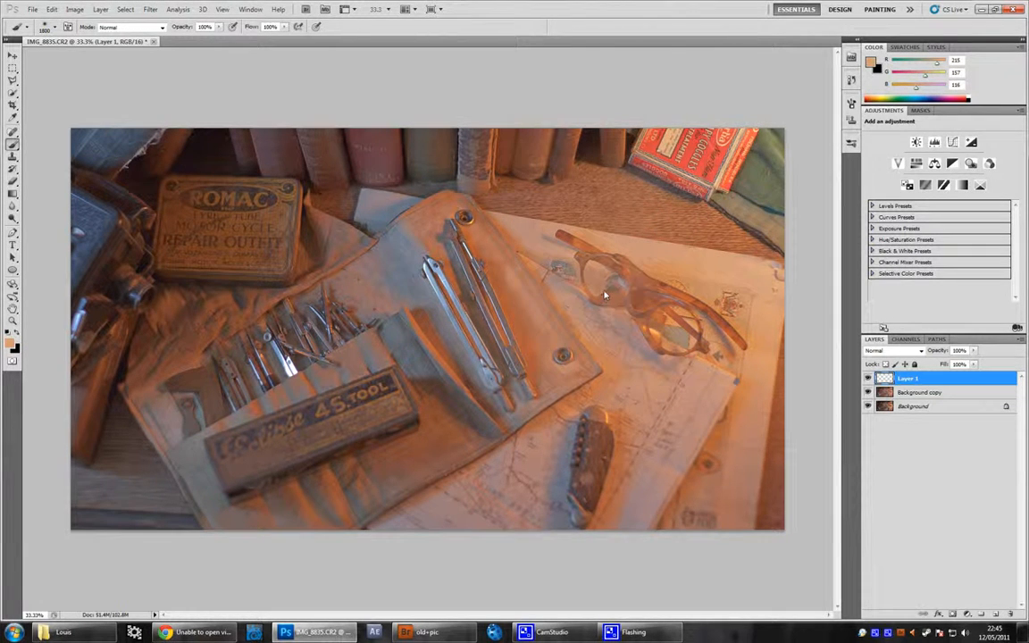
click(605, 297)
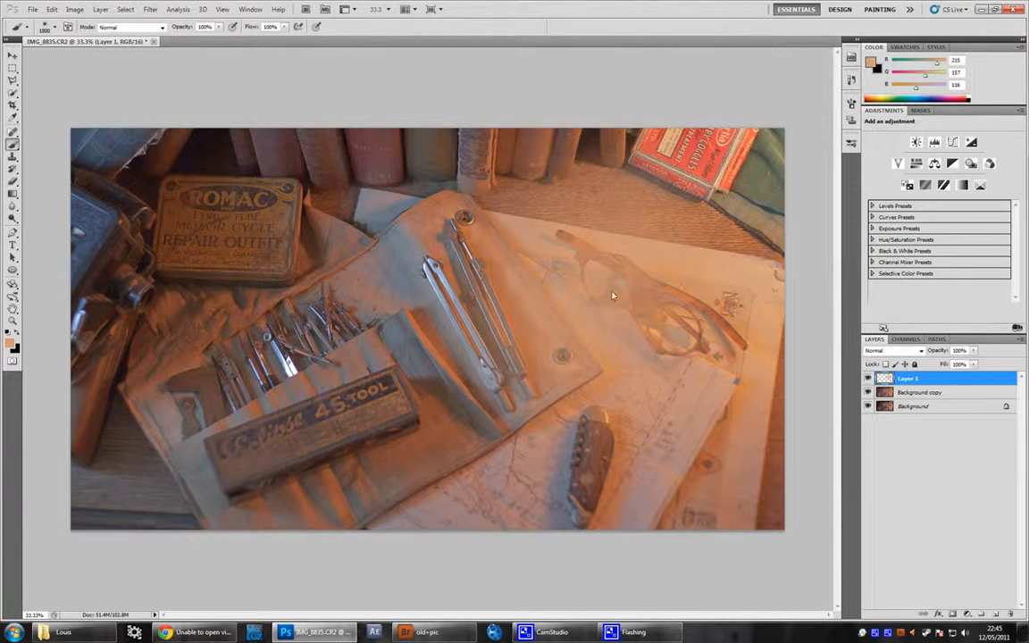
click(612, 295)
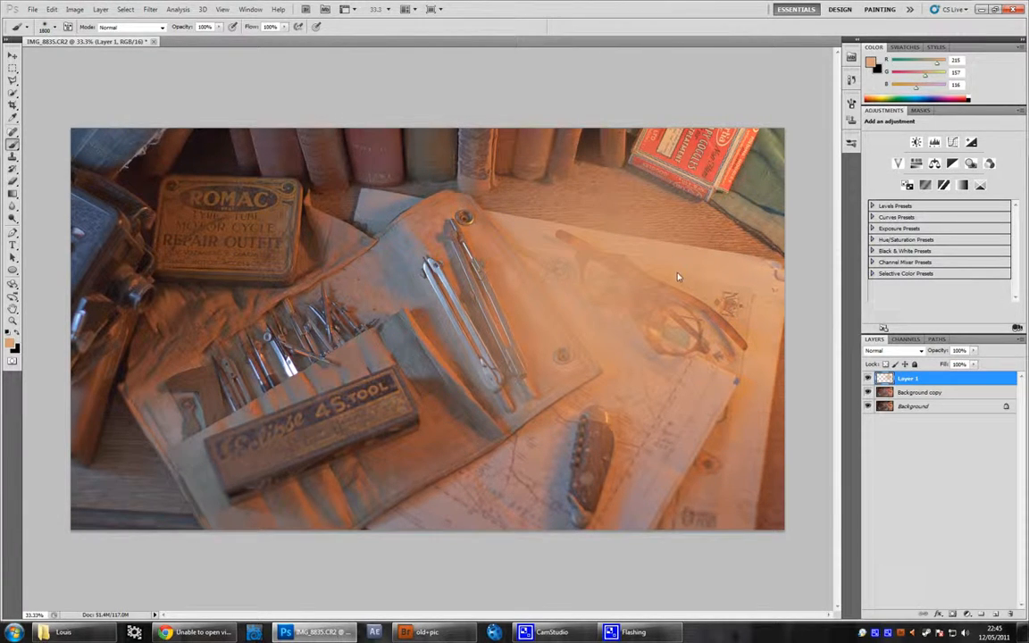
Enlarge the orange glow with Free Transform so it spreads over the right half of the photo
key(ctrl+t)
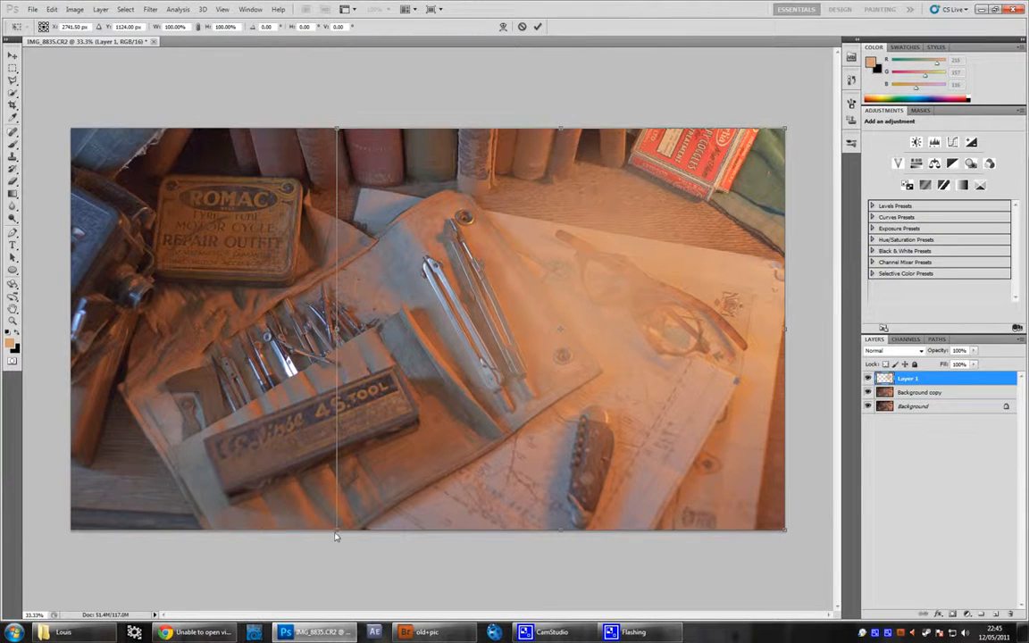
drag(339, 535, 141, 542)
key(Return)
key(b)
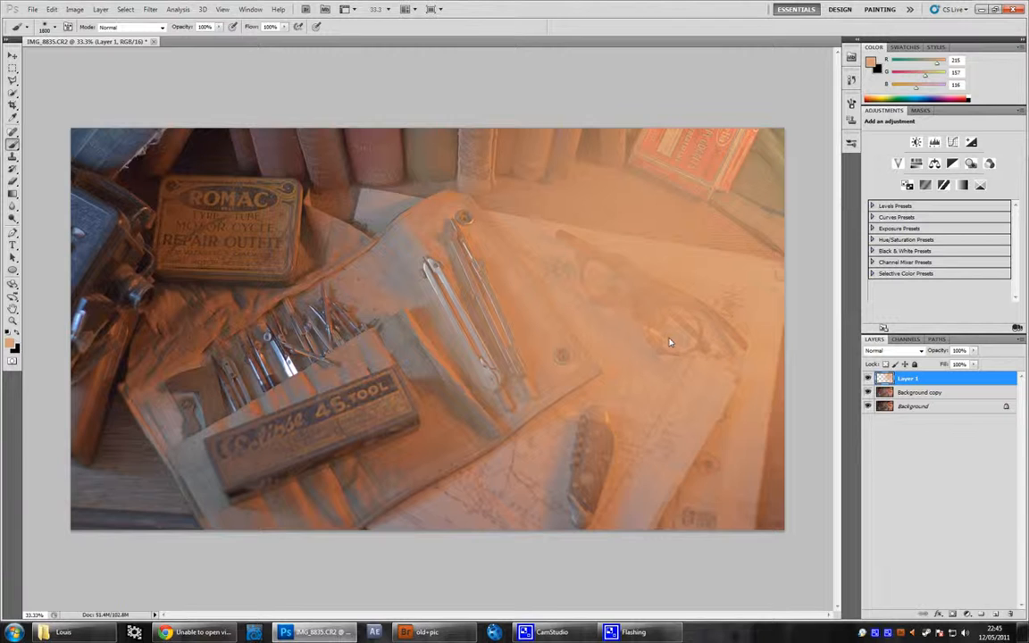
Crop the document to the full canvas bounds to trim the glow that extends beyond the photo's edges
key(c)
key(ctrl+a)
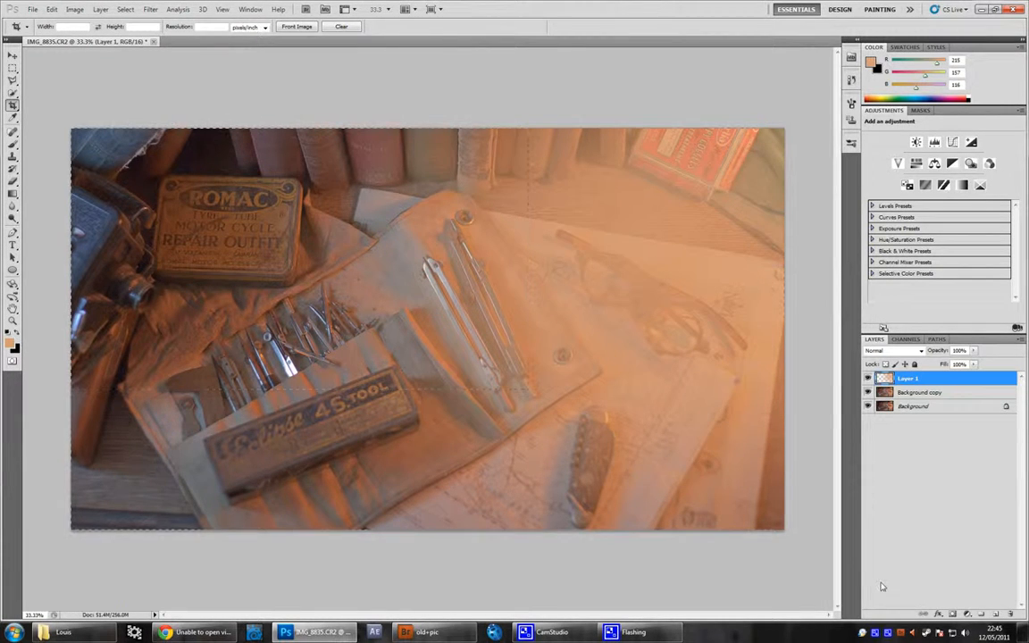
drag(883, 587, 882, 586)
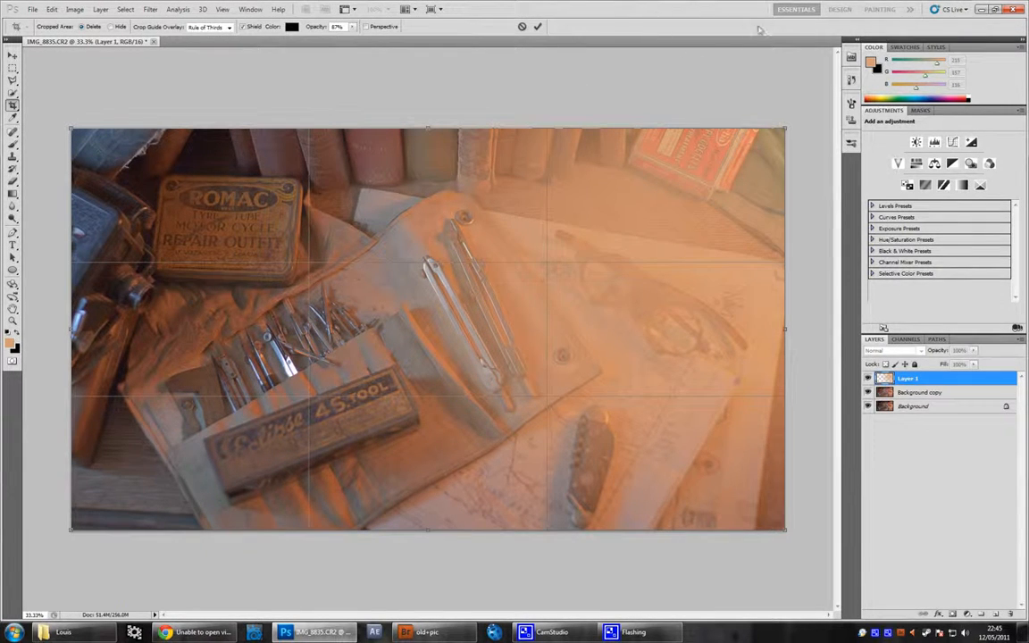
key(Return)
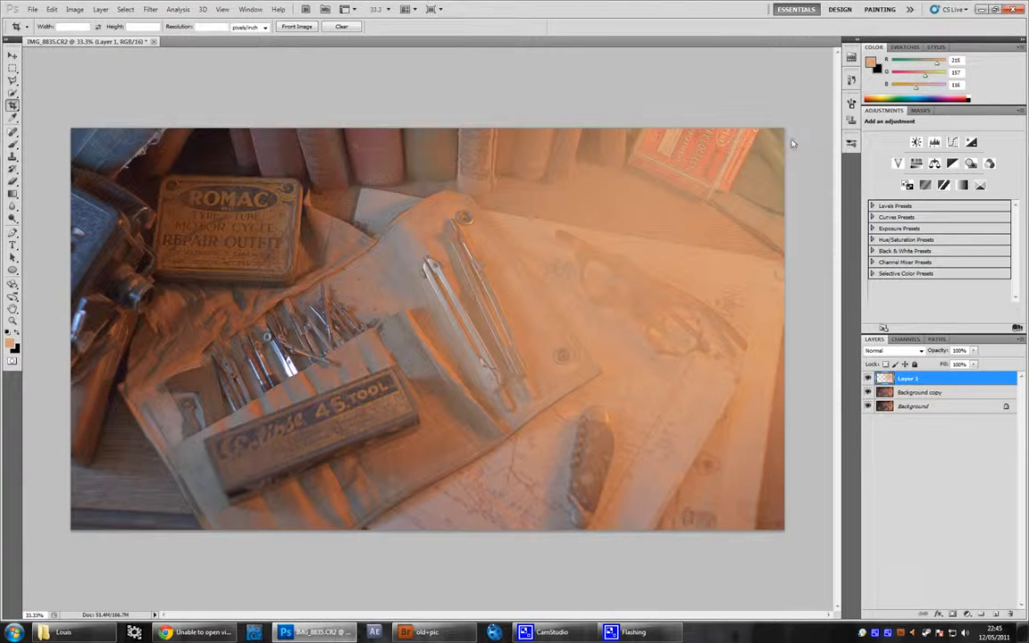
Move the orange glow to the photo's upper-right corner and scale it up to about 164%
key(v)
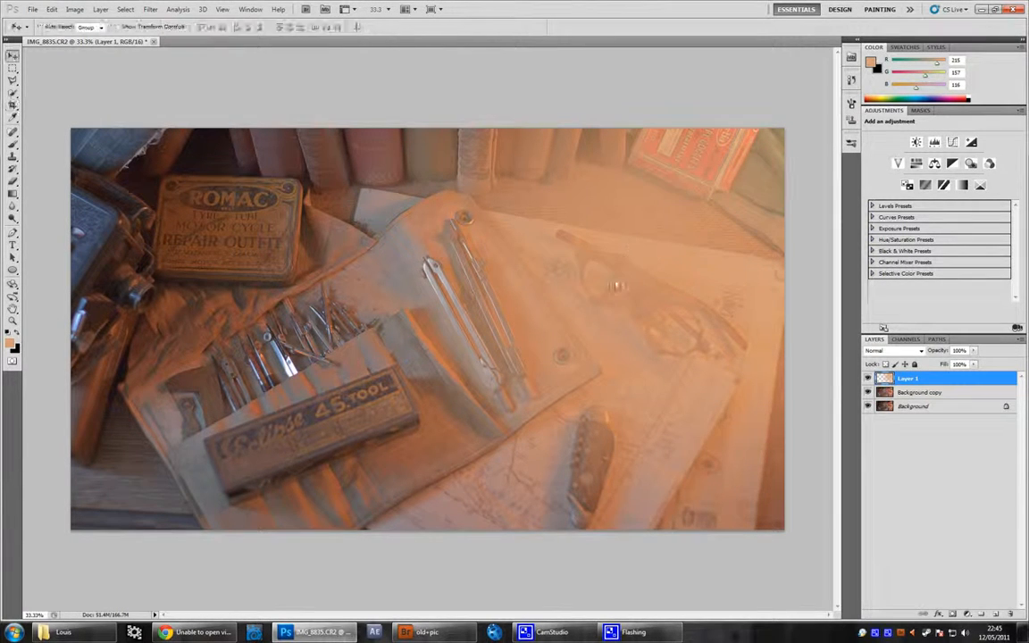
drag(540, 256, 686, 185)
key(ctrl+t)
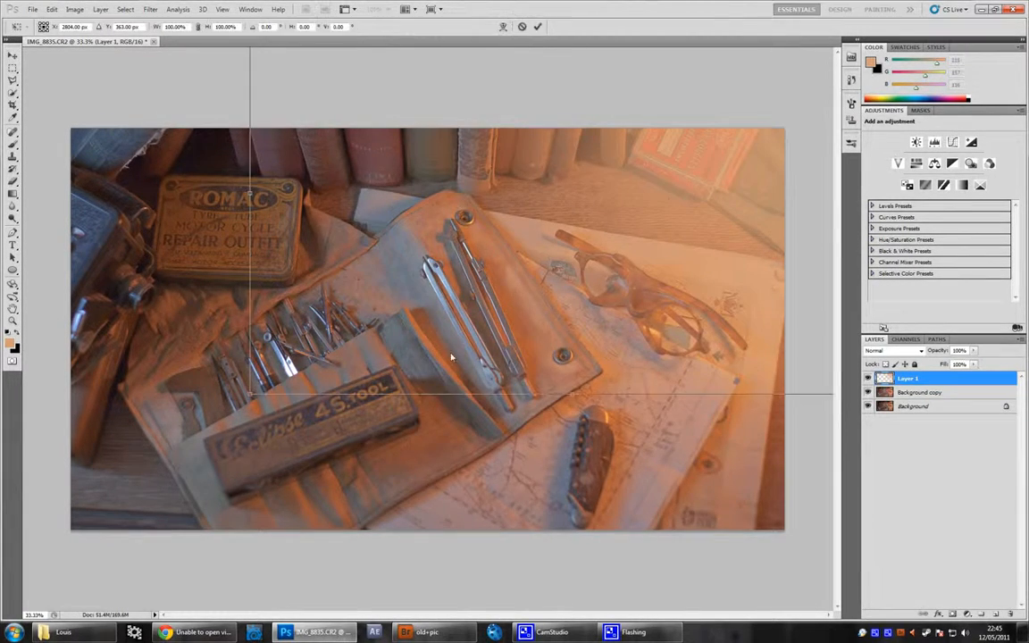
drag(253, 401, 51, 569)
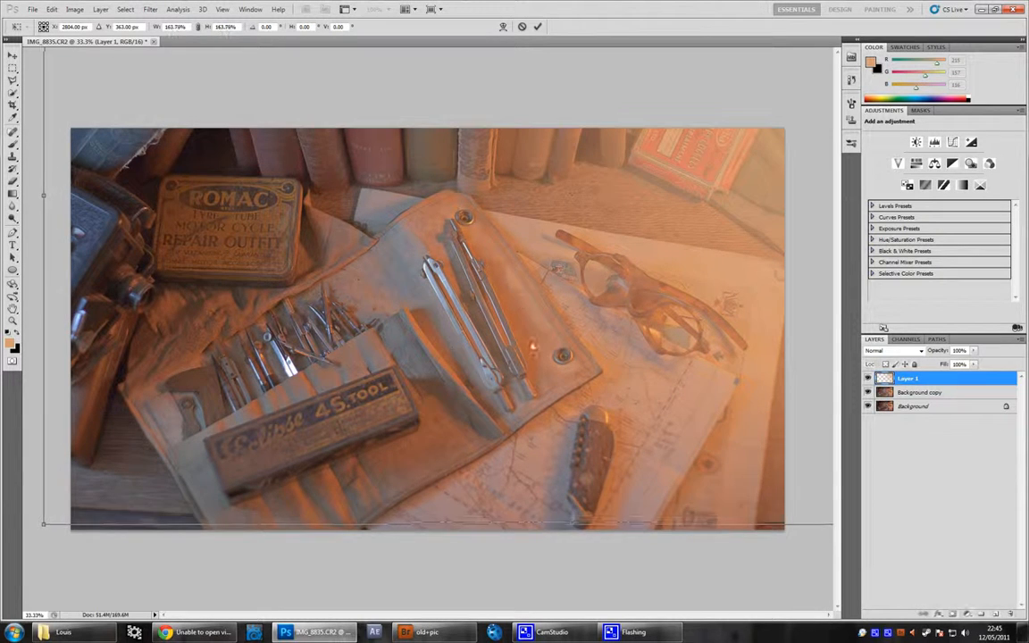
key(Return)
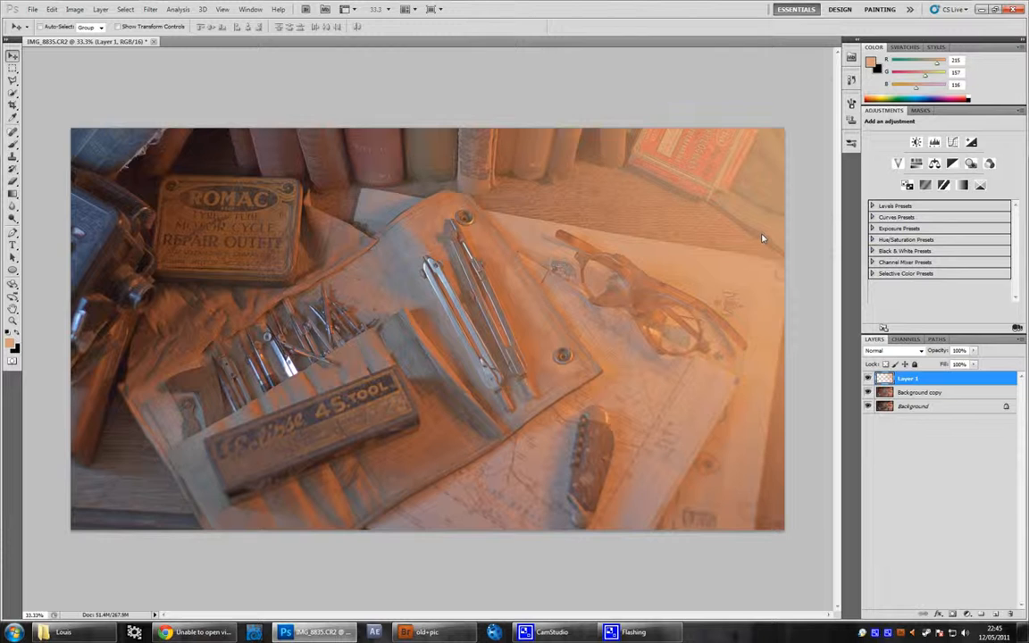
Hide the orange glow layer and add a new empty layer directly above Background copy
click(867, 378)
click(928, 392)
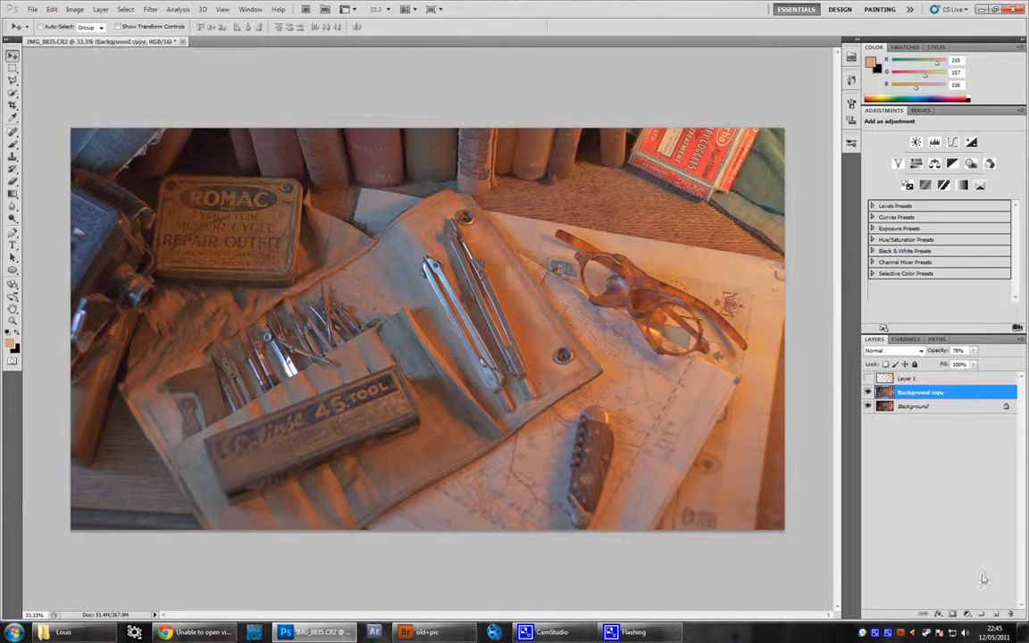
key(ctrl+shift+alt+n)
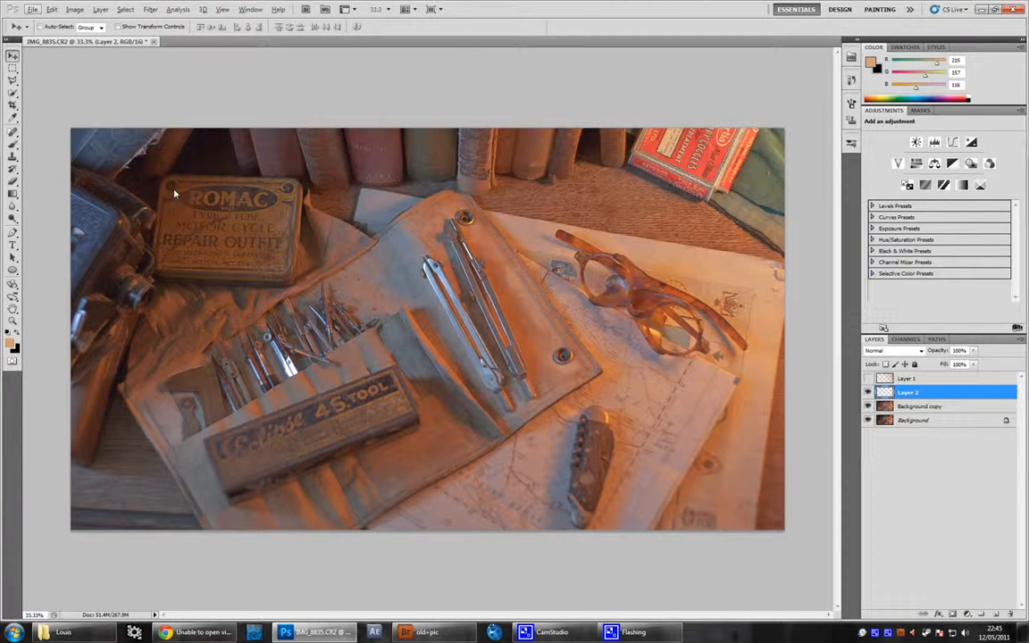
Sample the blue of the denim in the photo's upper-left corner and paint a soft blue spot near the centre
key(b)
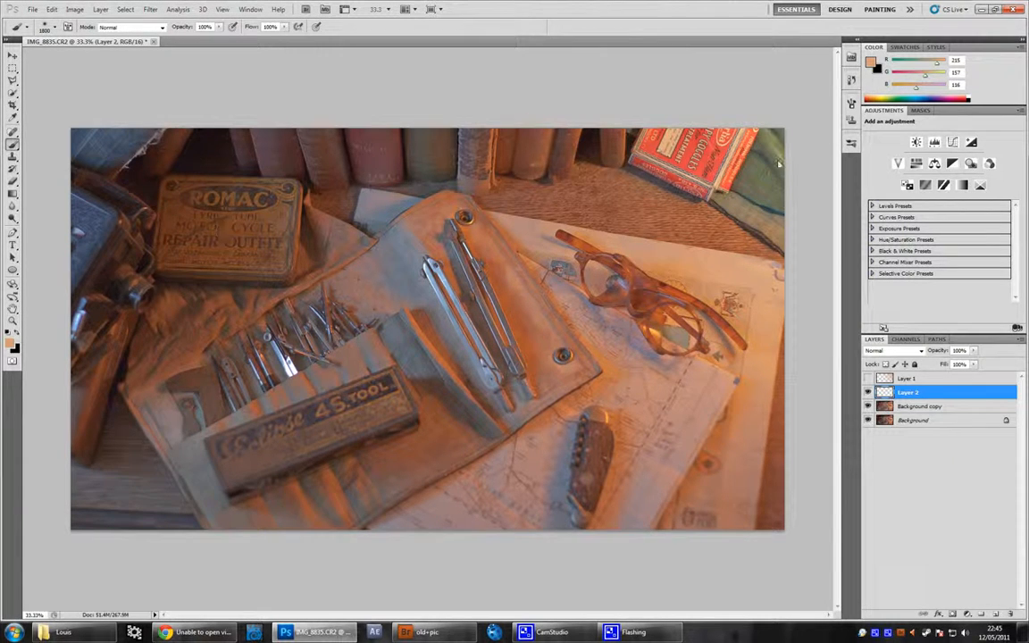
alt+click(109, 159)
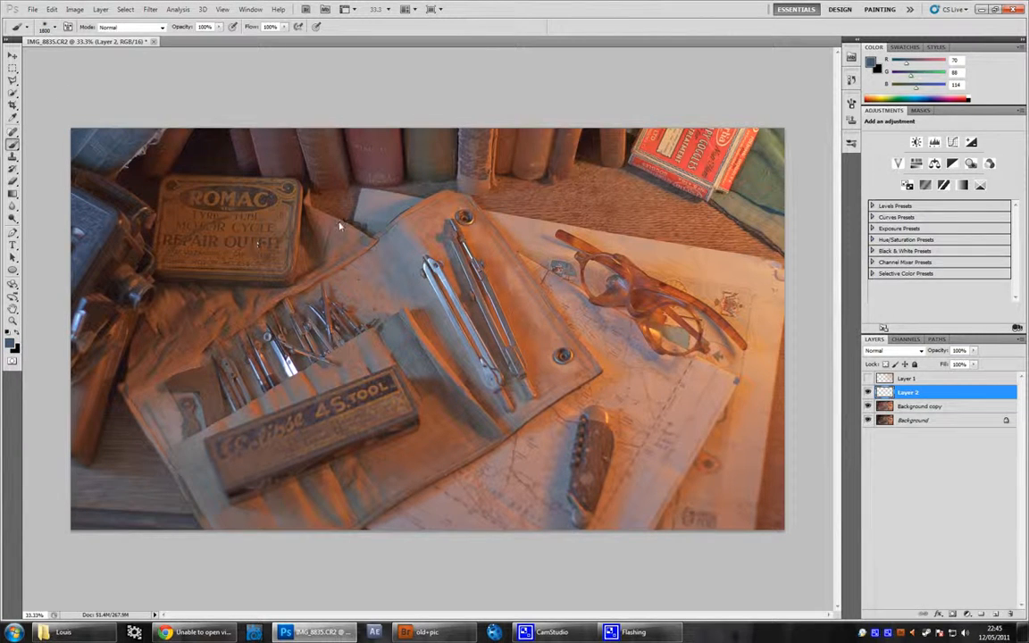
drag(405, 309, 405, 306)
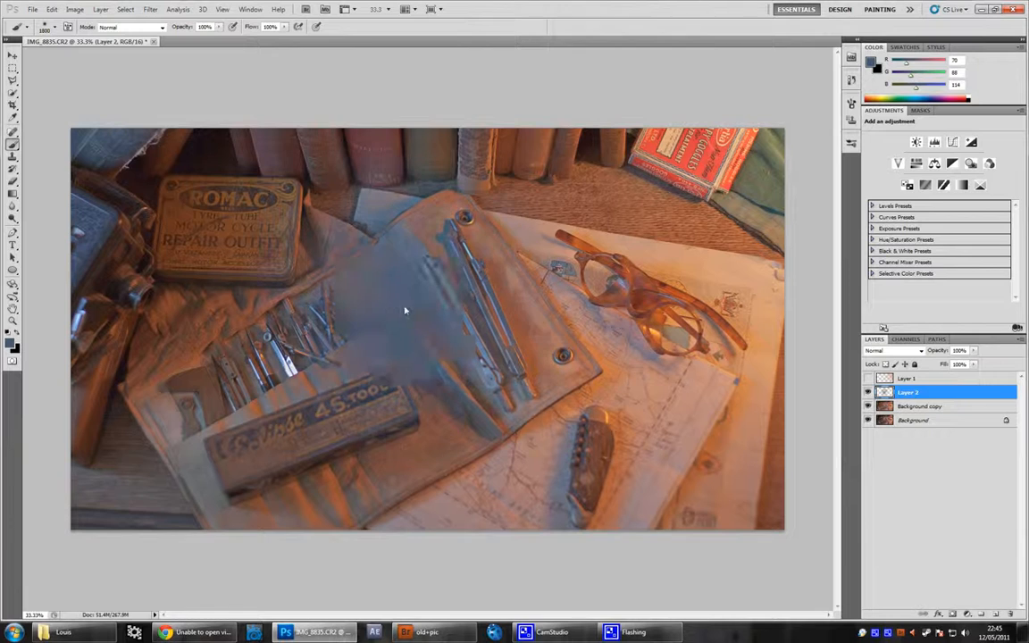
Brighten and intensify the blue spot with Hue/Saturation, using saturation +89 and lightness about +77
key(ctrl+u)
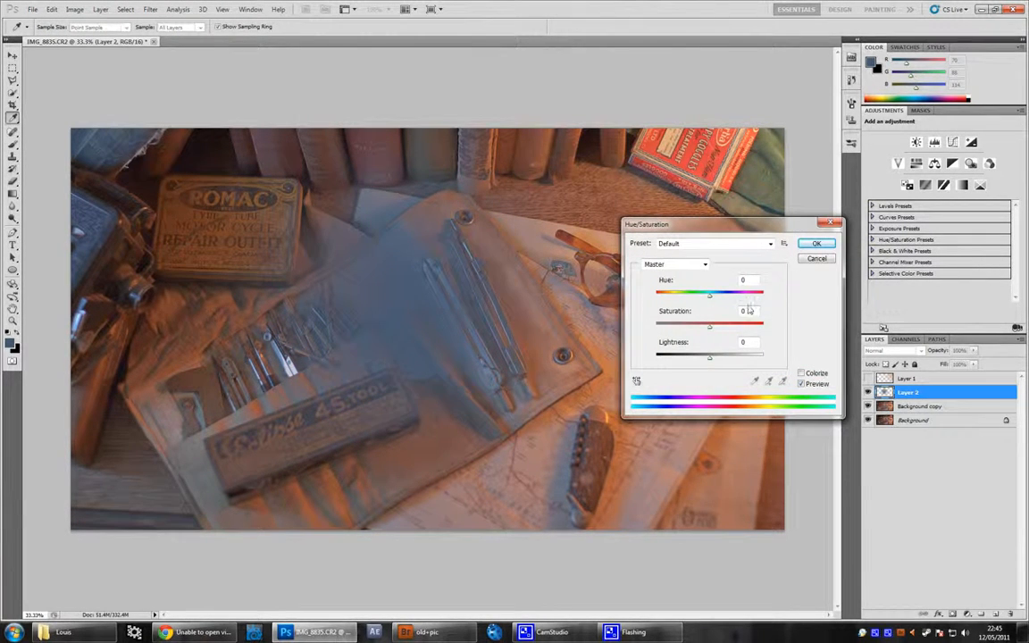
click(756, 325)
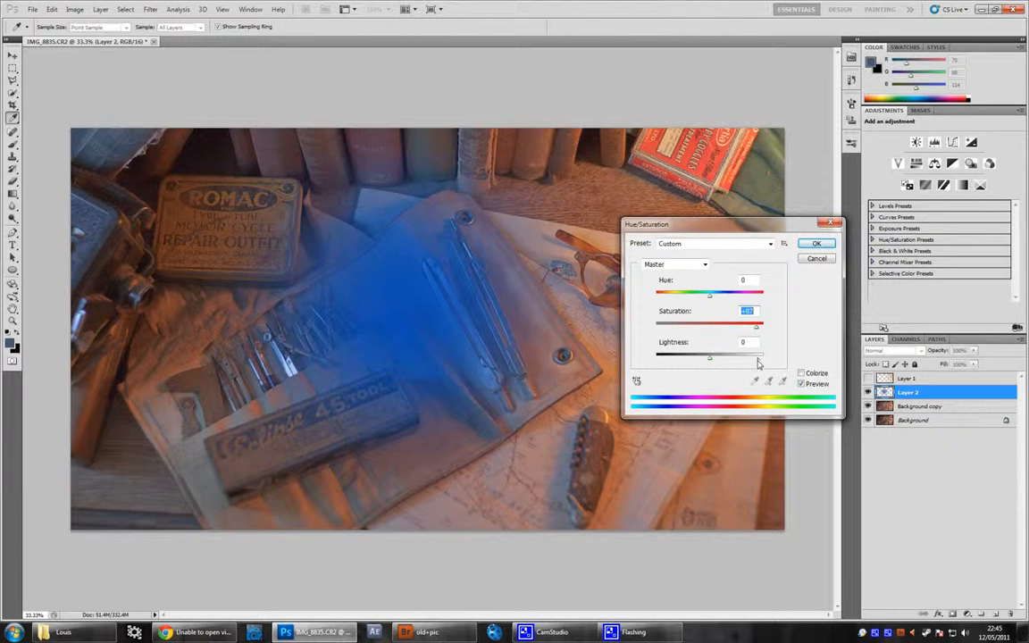
click(755, 356)
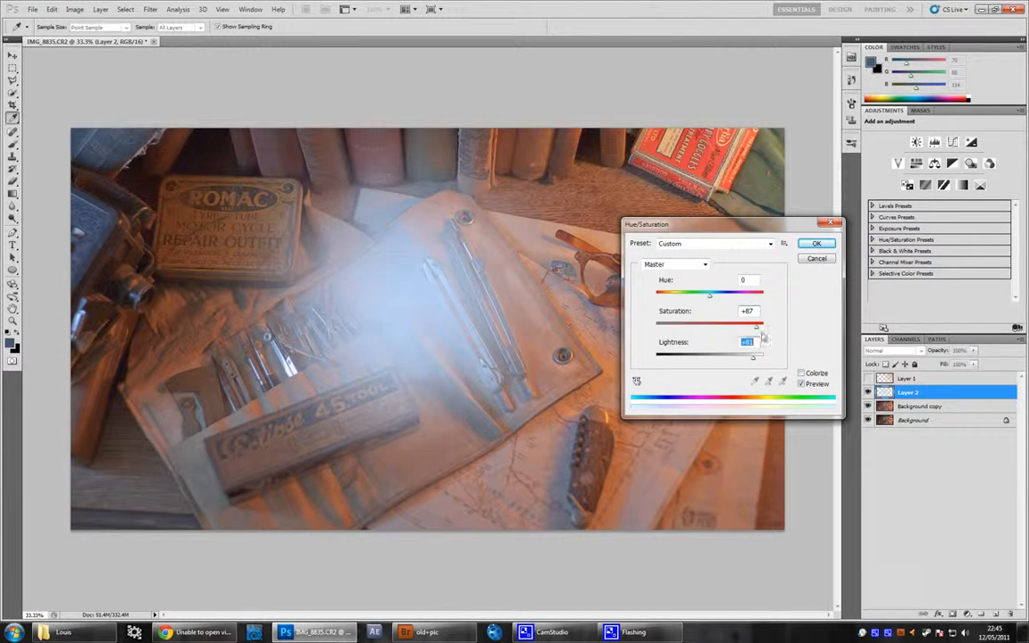
click(756, 329)
click(756, 326)
click(750, 357)
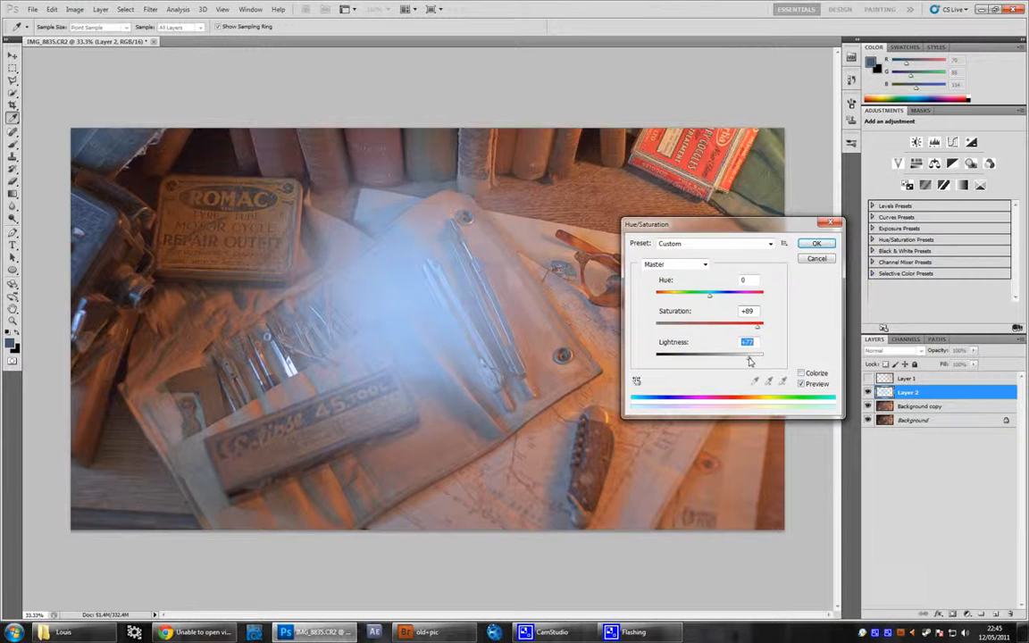
click(814, 245)
Scale the blue glow up to about 183% and move it to the photo's left side
key(ctrl+t)
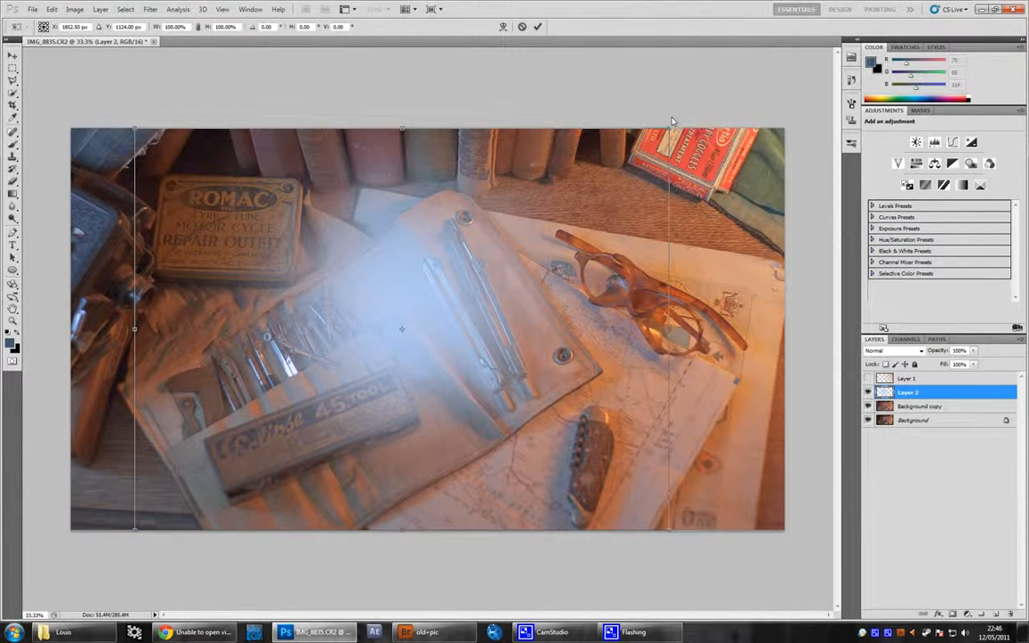
drag(668, 131, 900, 30)
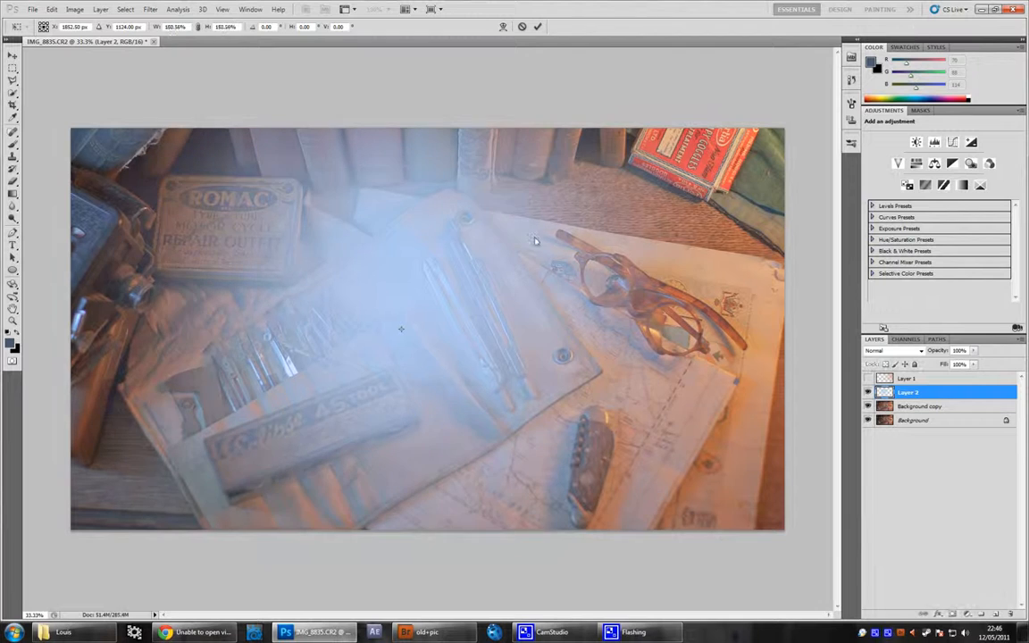
drag(508, 301, 194, 261)
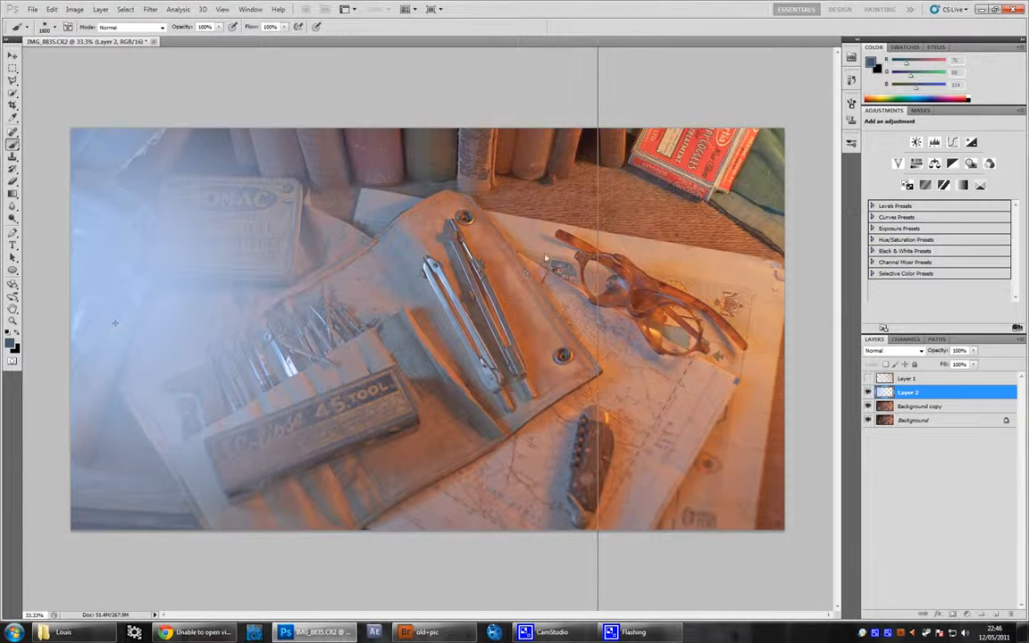
key(Return)
Crop the overhanging blue glow to the canvas bounds and scale the glow up again to about 162%
key(c)
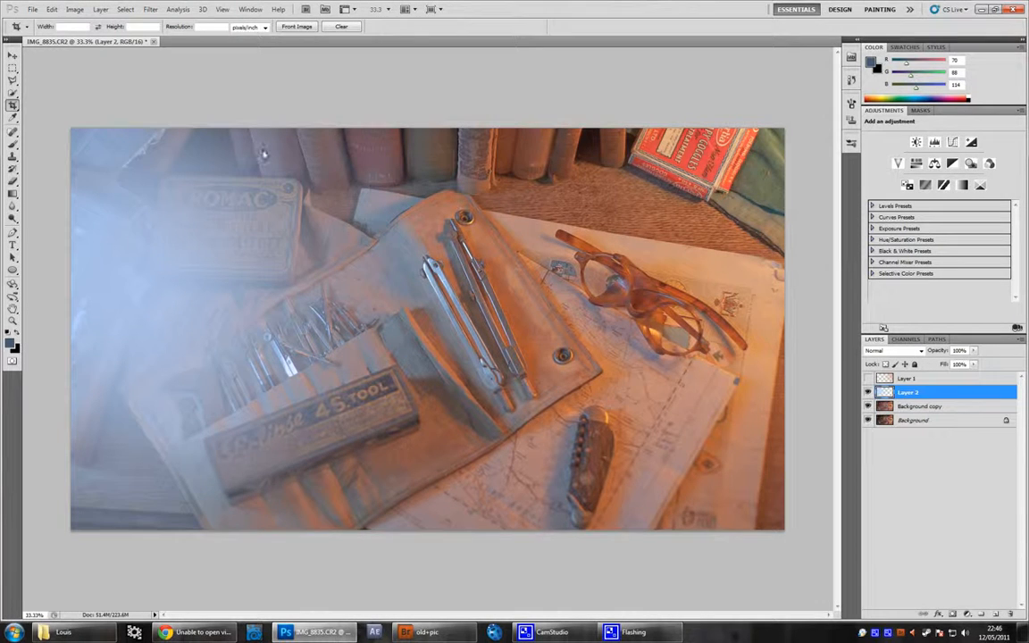
key(ctrl+t)
drag(599, 132, 758, 47)
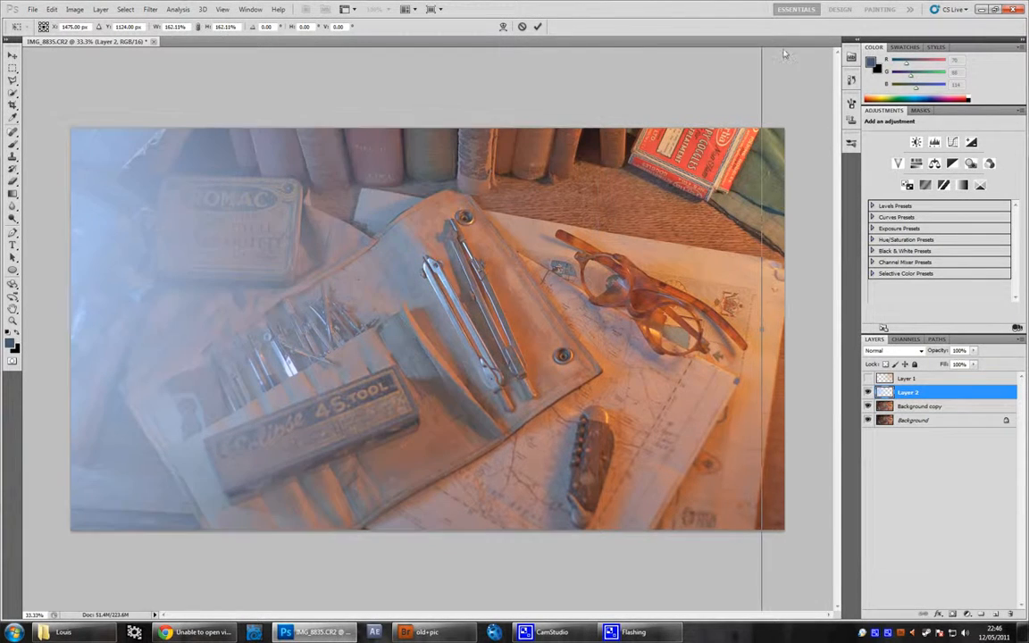
key(Return)
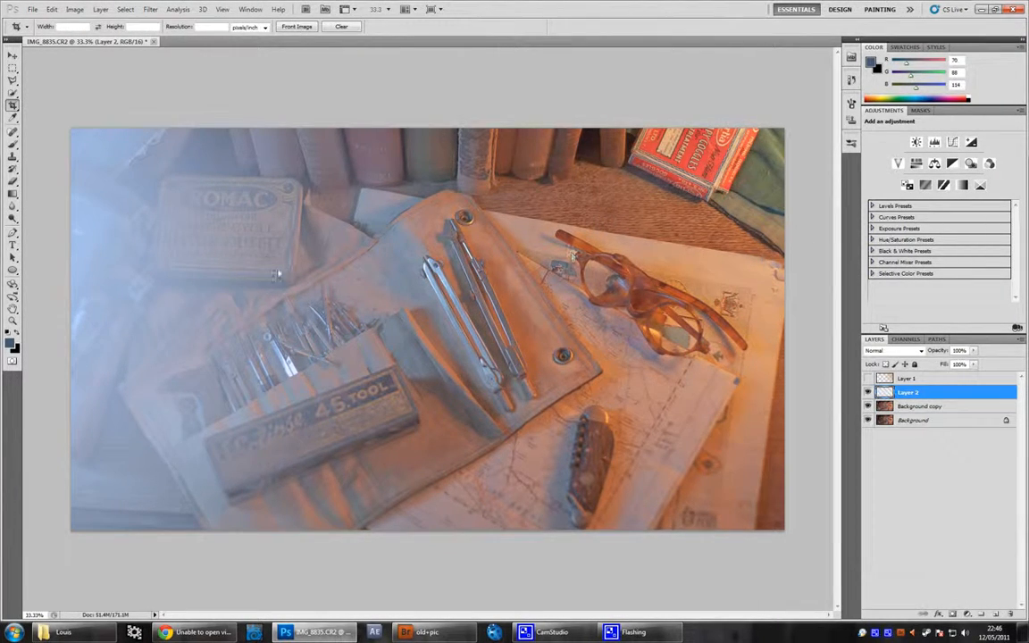
Apply Hue/Saturation to the enlarged blue glow with saturation +66 and lightness -9
key(ctrl+u)
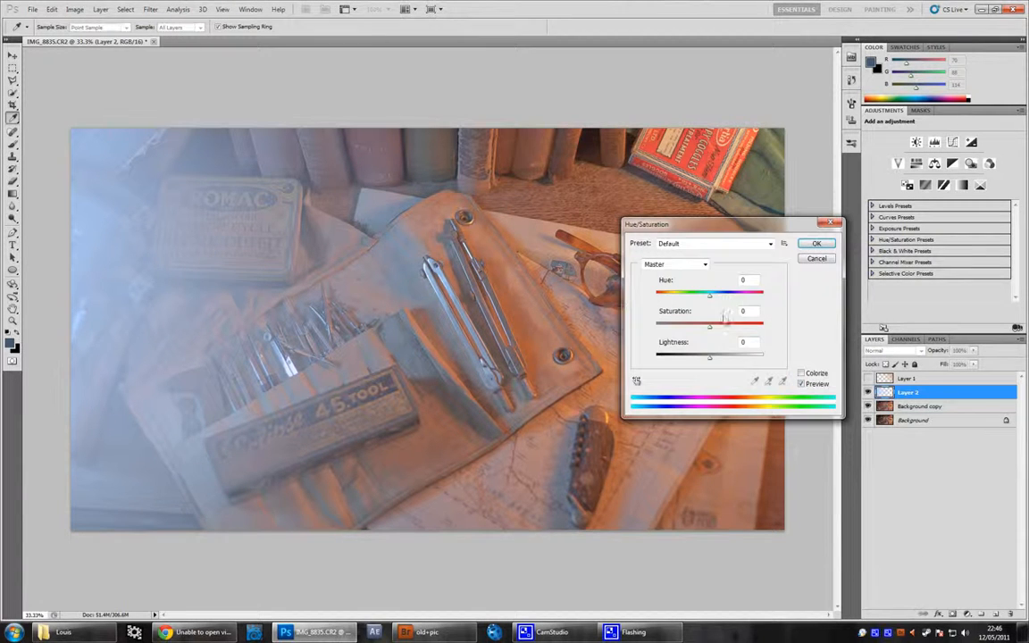
drag(710, 325, 705, 360)
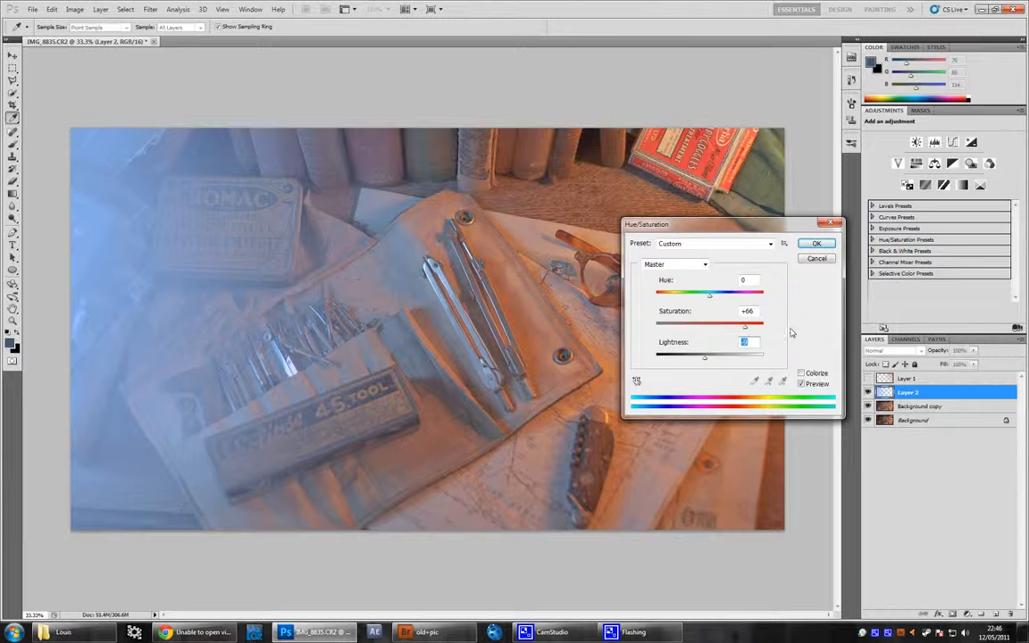
click(816, 243)
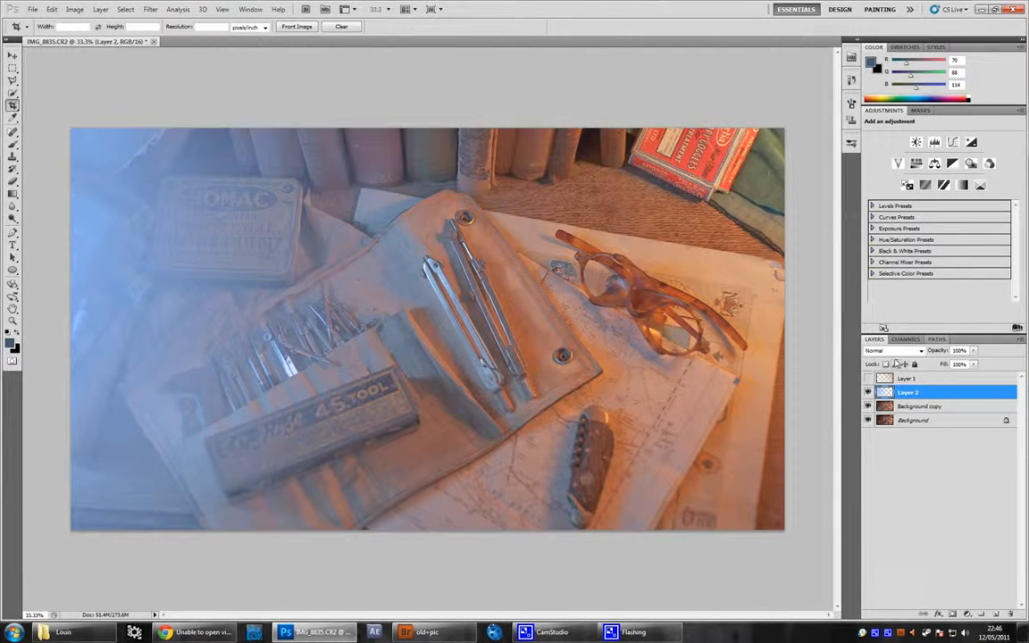
Lower the blue glow layer's opacity to 52%
click(973, 351)
click(973, 352)
click(972, 351)
drag(974, 362, 947, 364)
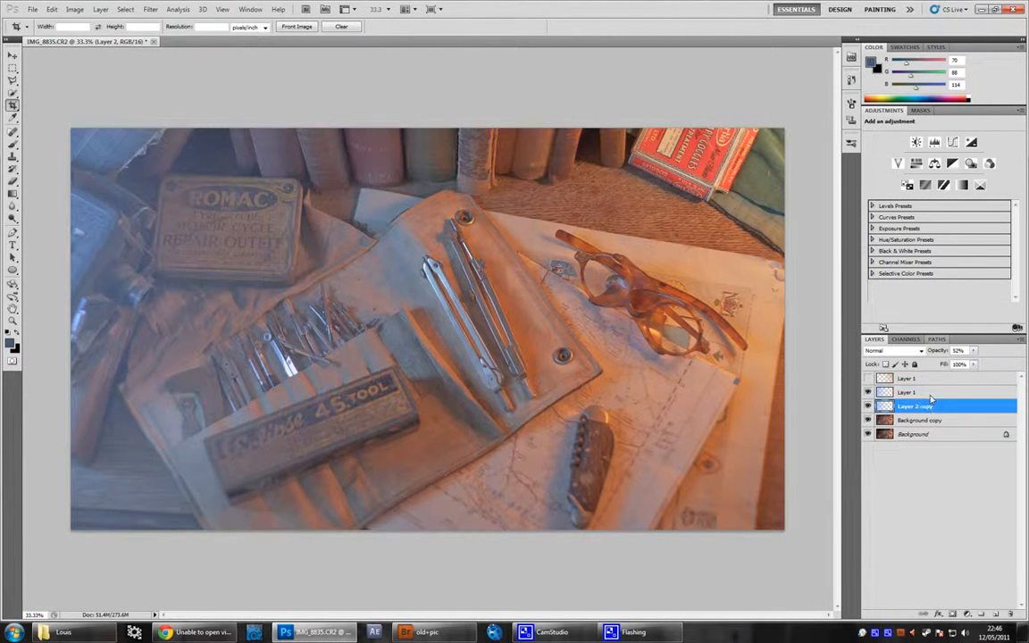
Duplicate the blue glow layer directly beneath the original and set the copy's blend mode to Color
key(ctrl+j)
click(893, 350)
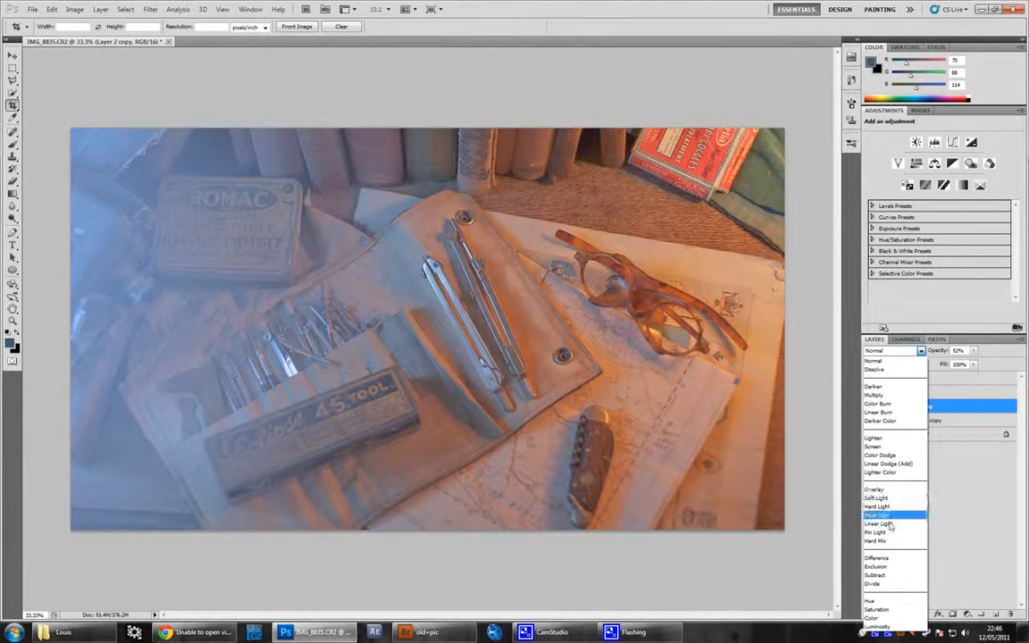
click(884, 618)
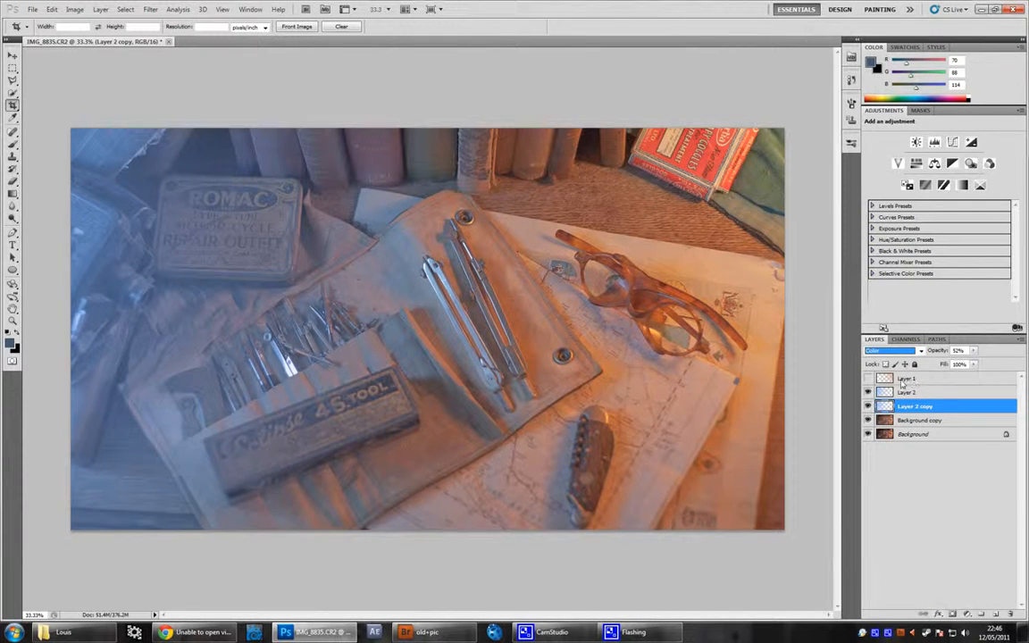
Show the orange glow layer again and reduce its opacity to 60%
click(904, 379)
click(867, 378)
click(973, 350)
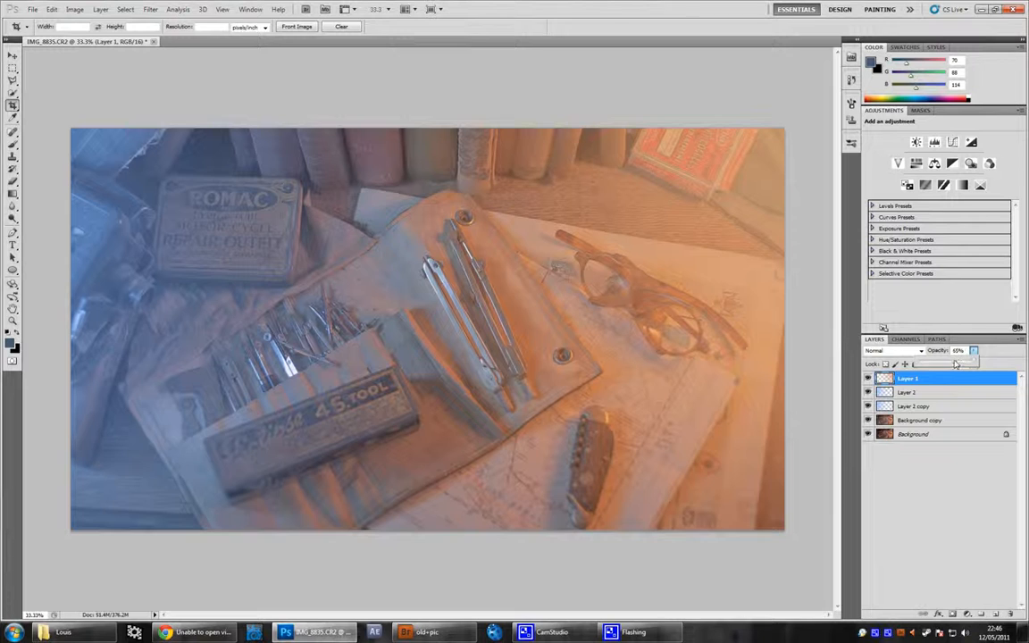
drag(955, 364, 951, 365)
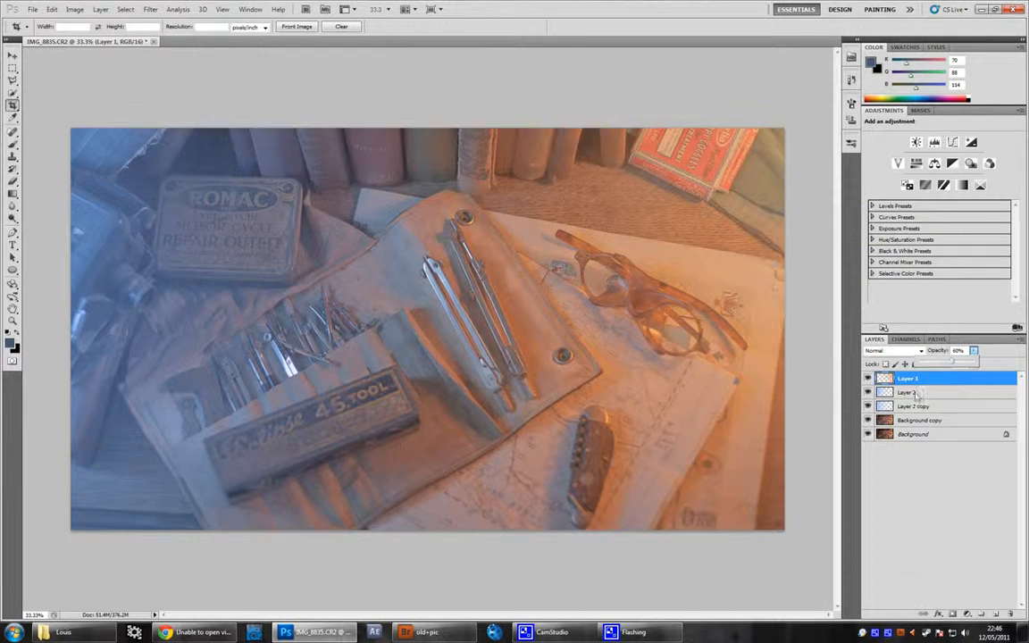
Add a Black & White adjustment layer on top with reds -19, yellows 212, cyans 70 and blues 2
click(967, 613)
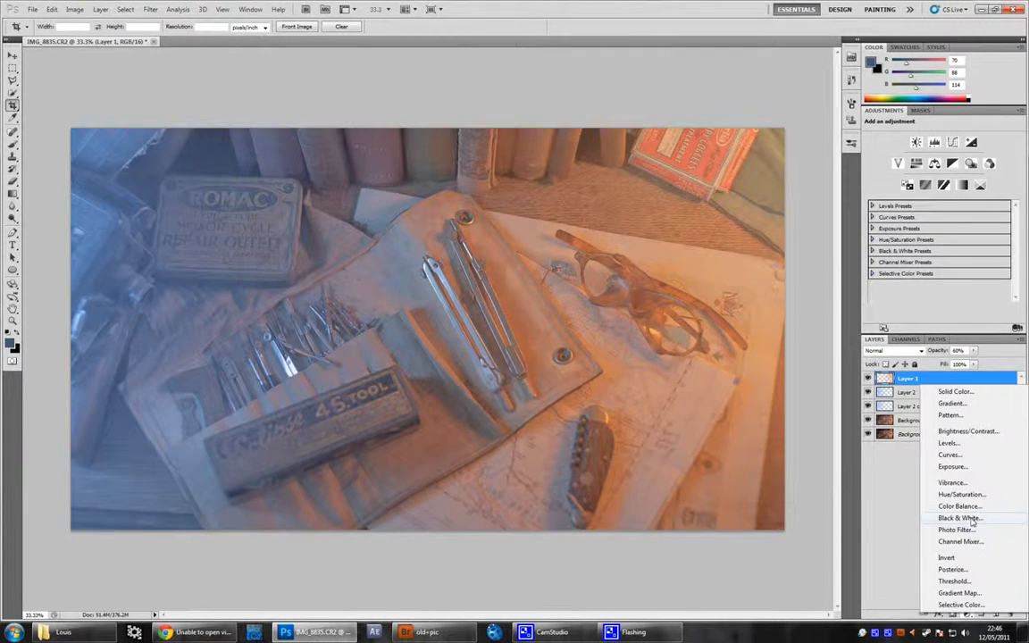
click(960, 518)
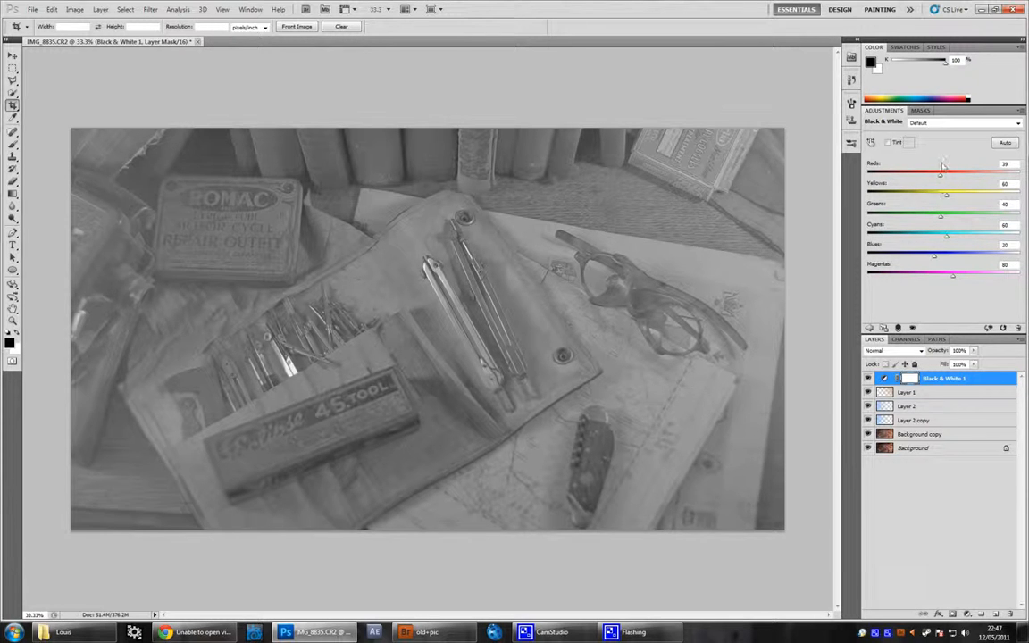
drag(940, 179, 998, 203)
drag(916, 181, 922, 178)
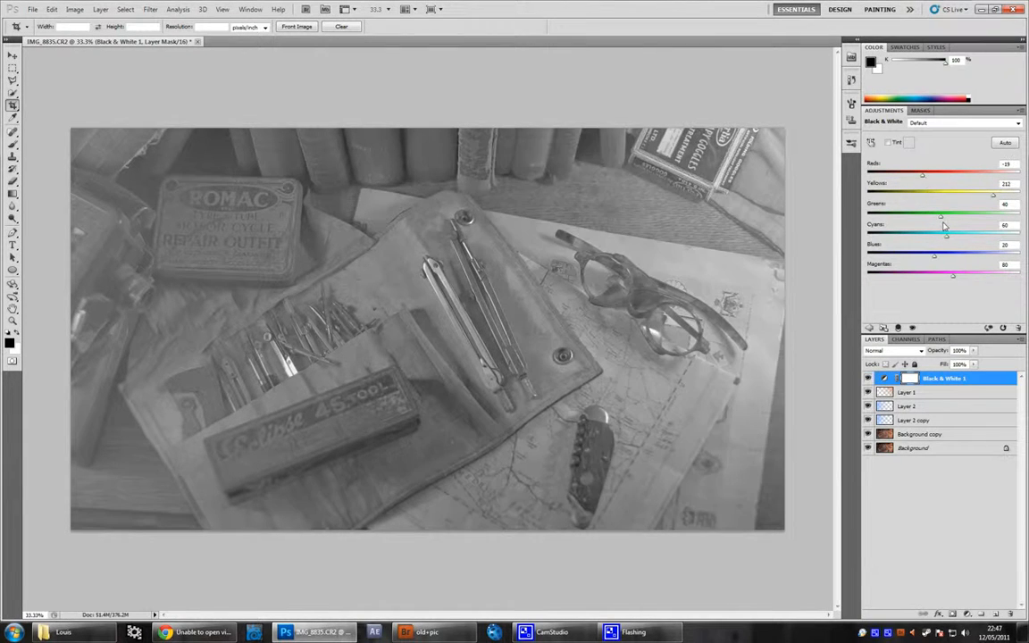
drag(948, 238, 932, 261)
Reduce the Black & White adjustment layer's opacity to 48%
click(973, 350)
drag(975, 364, 945, 366)
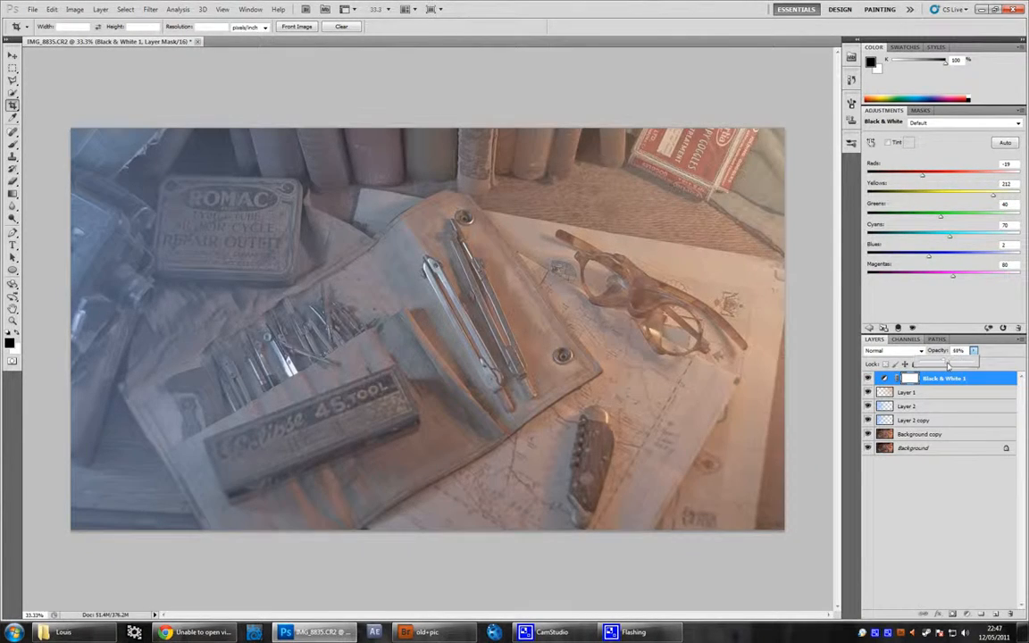
click(946, 378)
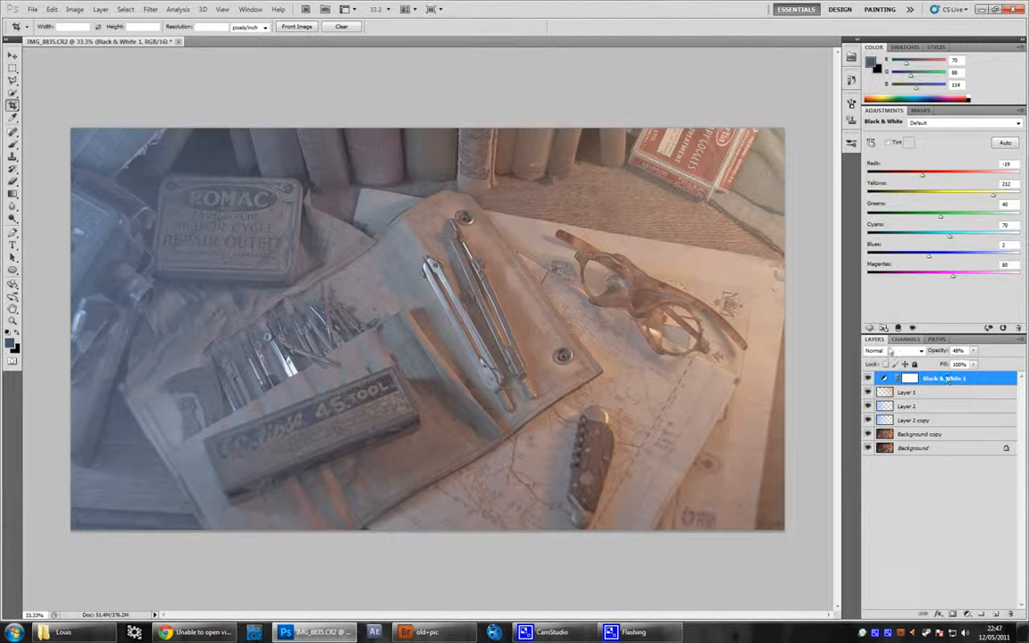
Duplicate the Black & White adjustment beneath the original, set the copy to Multiply and its opacity to 29%
alt+drag(884, 379, 889, 394)
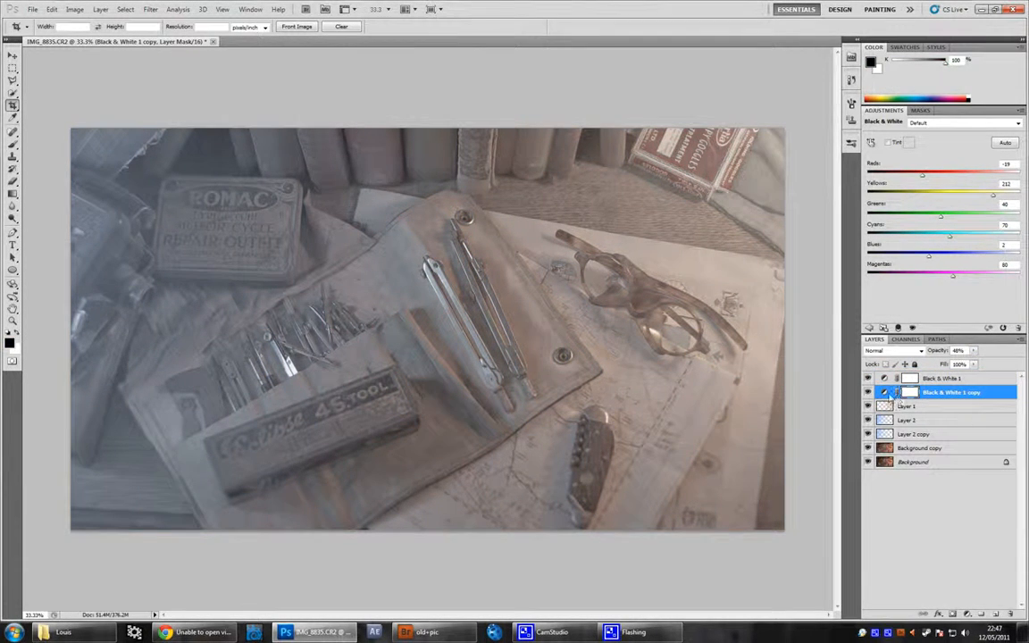
click(887, 351)
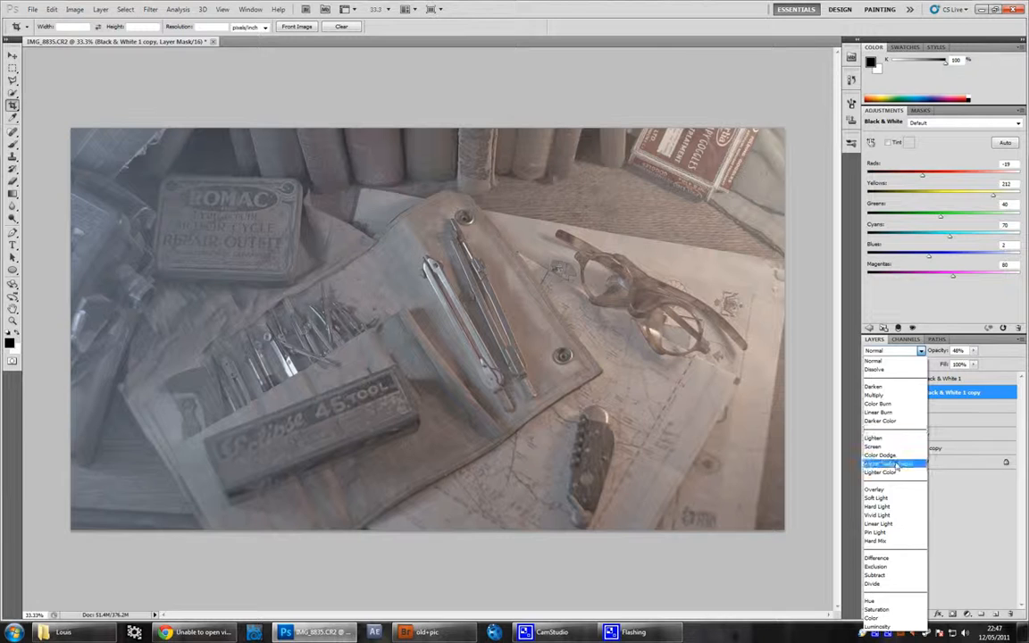
click(875, 395)
drag(973, 351, 1004, 366)
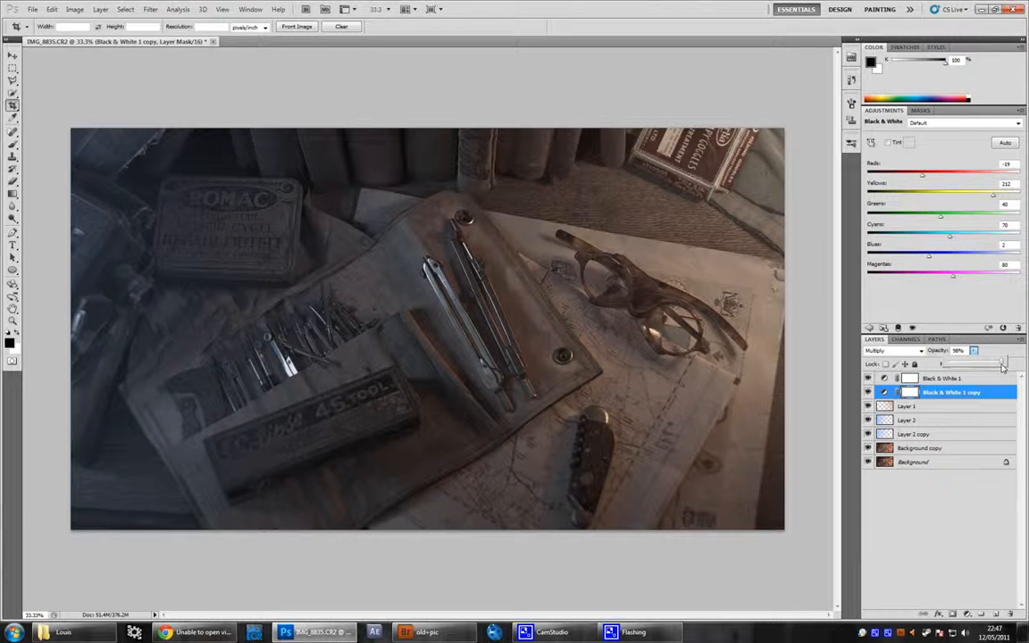
mouse_move(977, 365)
mouse_down()
mouse_move(954, 365)
mouse_move(973, 364)
mouse_move(964, 364)
mouse_up()
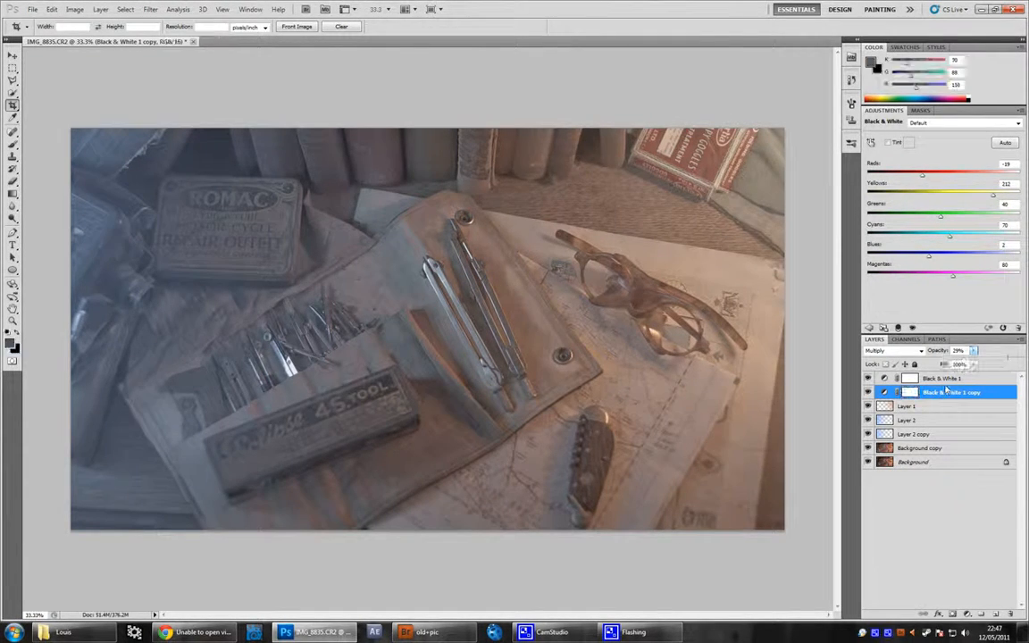
Add a Curves adjustment above all layers and shape a contrast S-curve, lowering the shadows and raising input 181 to output 216
click(947, 379)
click(966, 613)
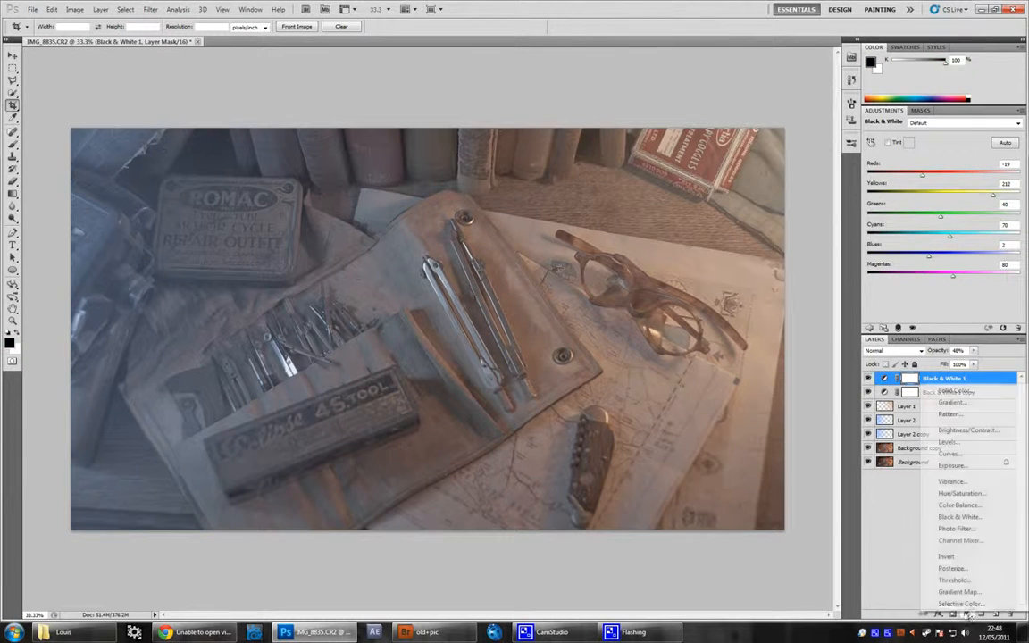
click(884, 415)
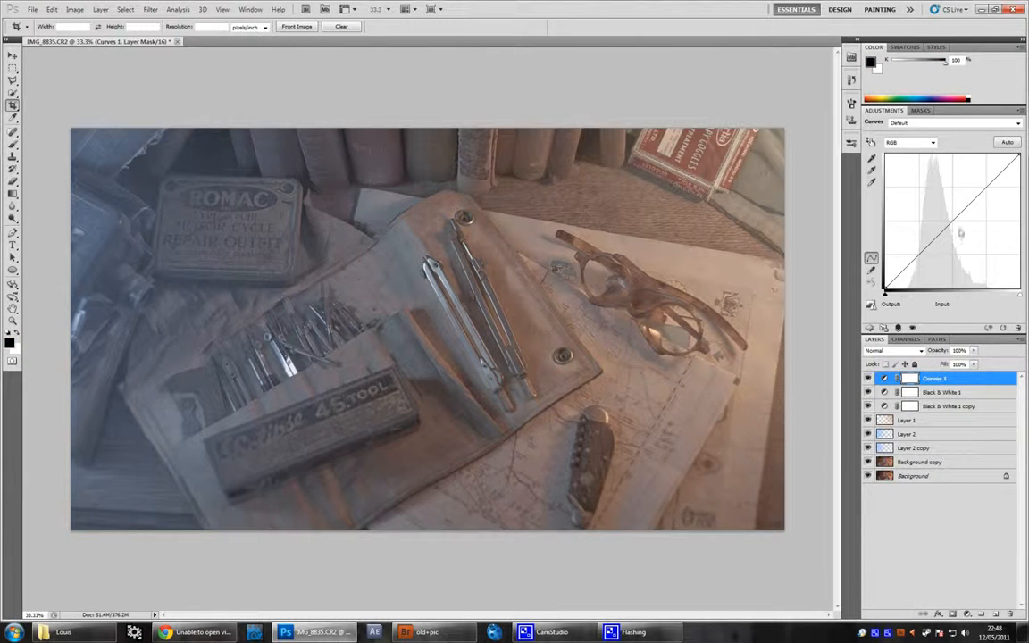
drag(981, 191, 983, 178)
drag(925, 244, 926, 266)
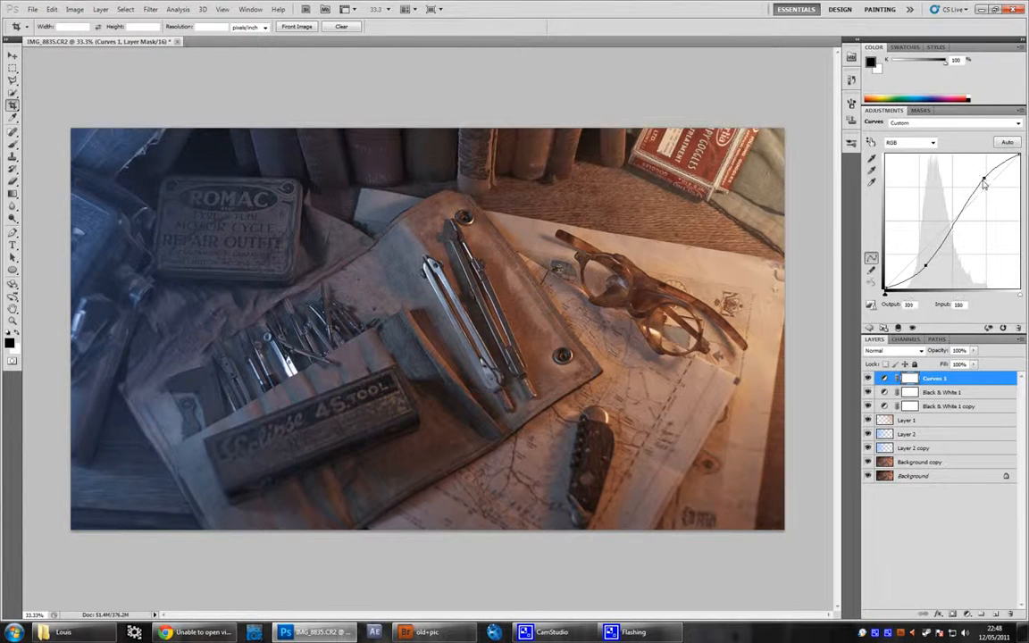
drag(984, 177, 980, 174)
Warm the highlights and cool the shadows in the blue curve: lower its white end, raise its black end, and set input 82 to output 83
click(918, 145)
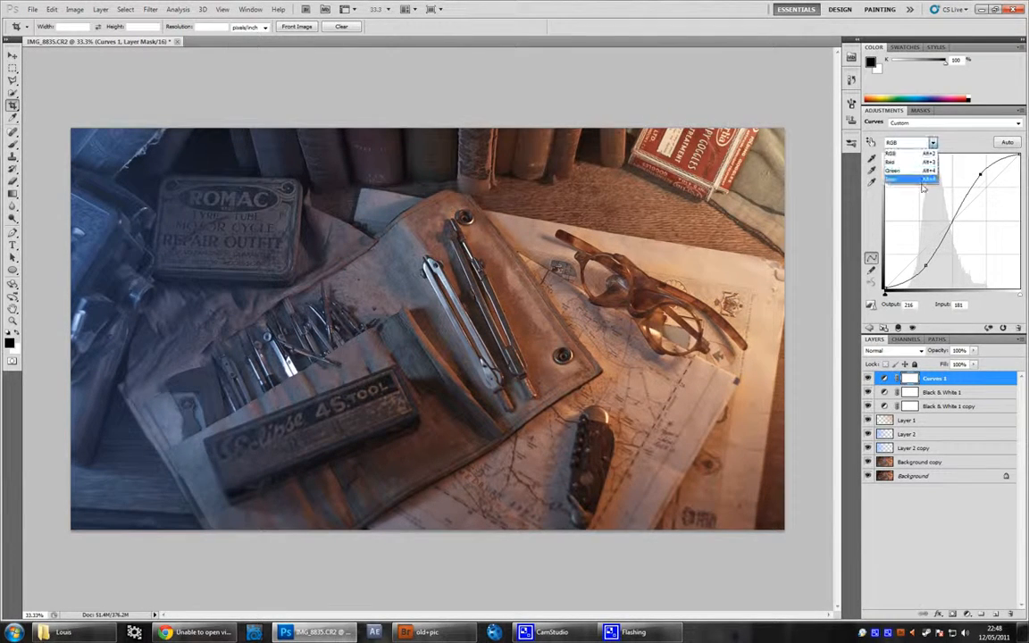
click(923, 181)
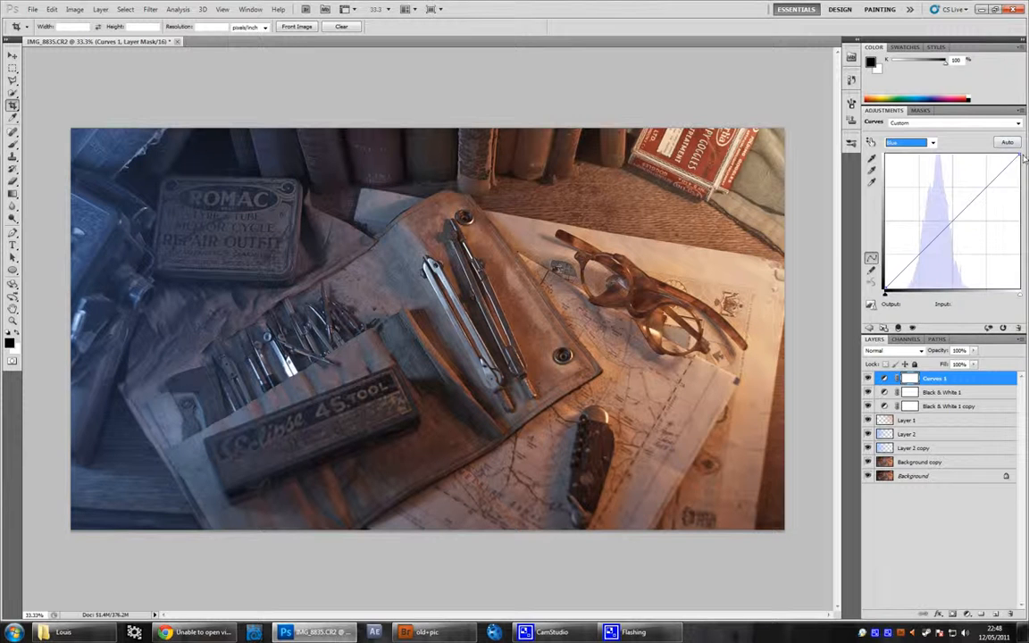
drag(1020, 156, 1020, 166)
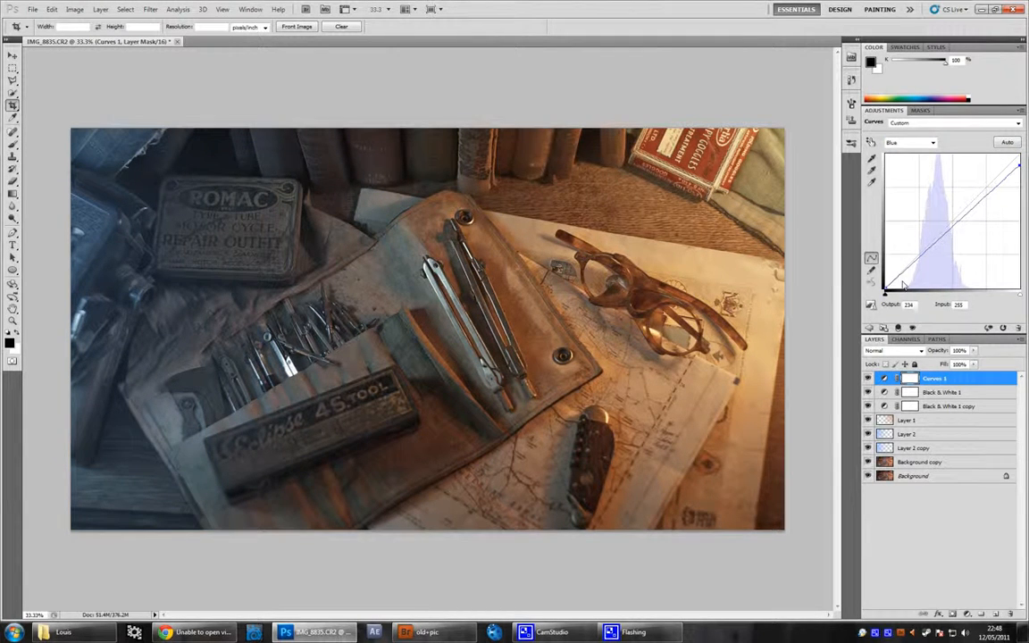
drag(885, 290, 886, 283)
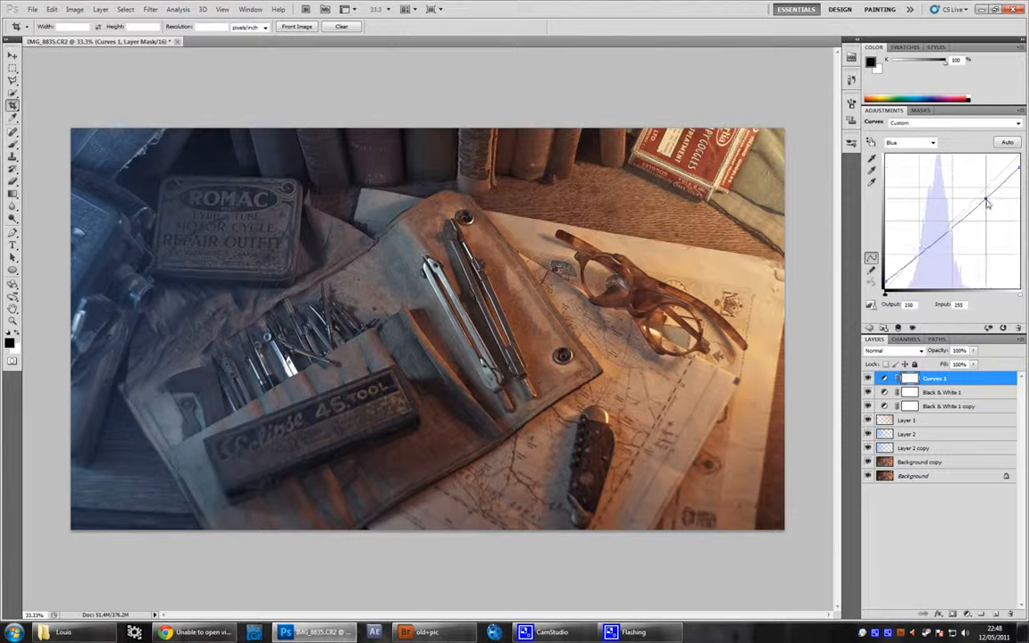
drag(985, 195, 986, 199)
click(932, 242)
drag(932, 246, 928, 252)
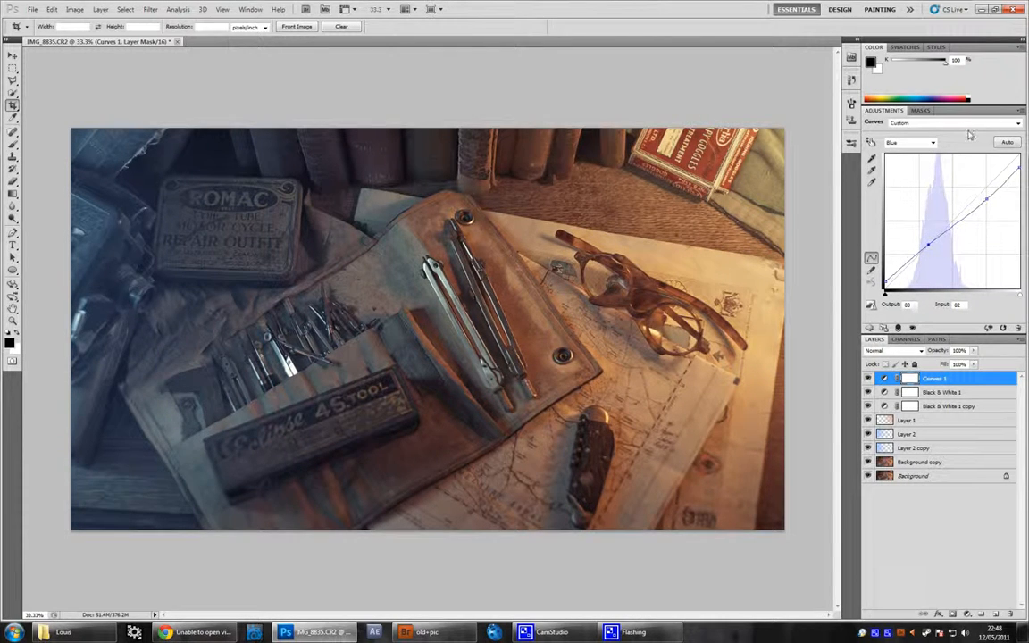
In the Curves adjustment's red channel, anchor a shadow point and set input 103 to output 101
click(923, 143)
click(902, 158)
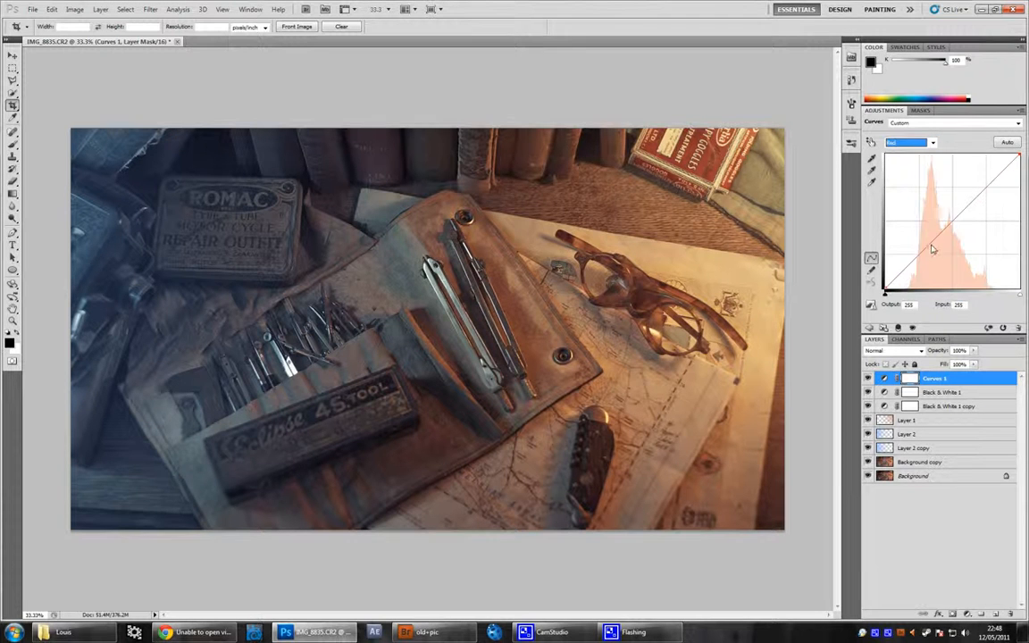
click(912, 263)
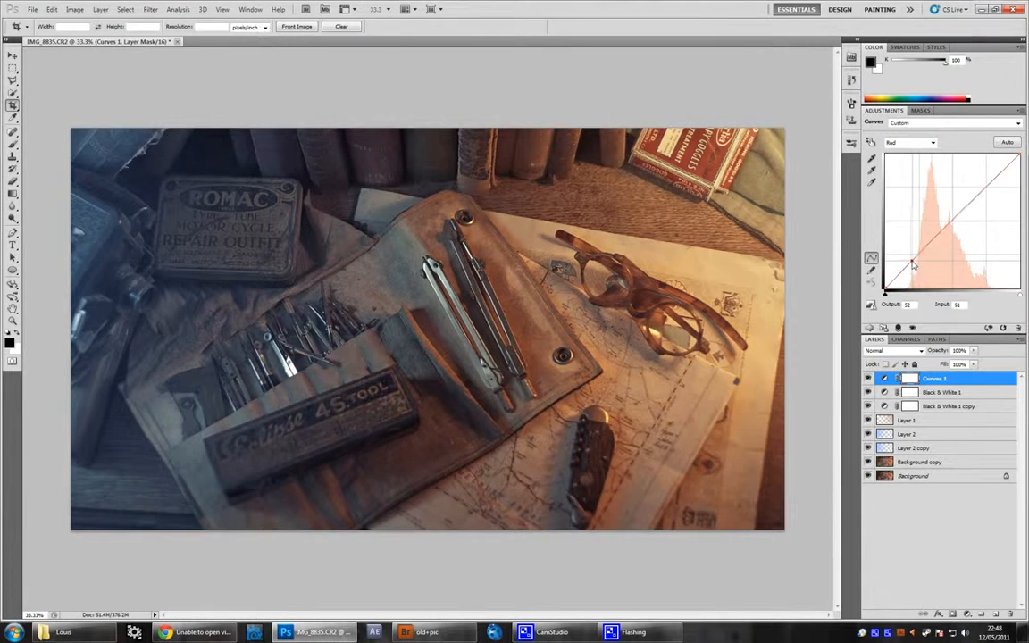
click(936, 239)
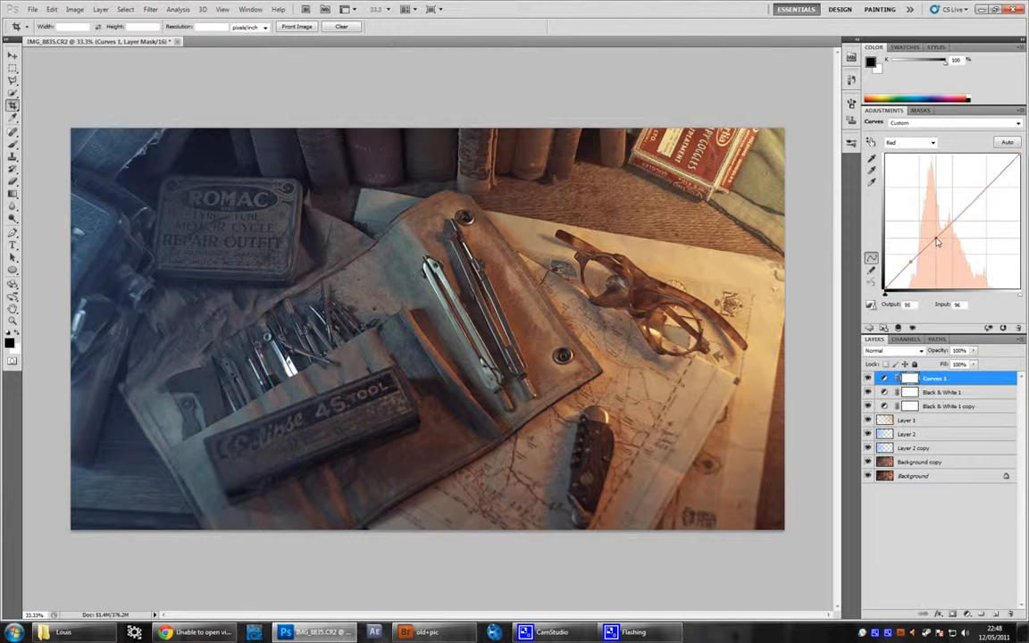
drag(935, 240, 935, 241)
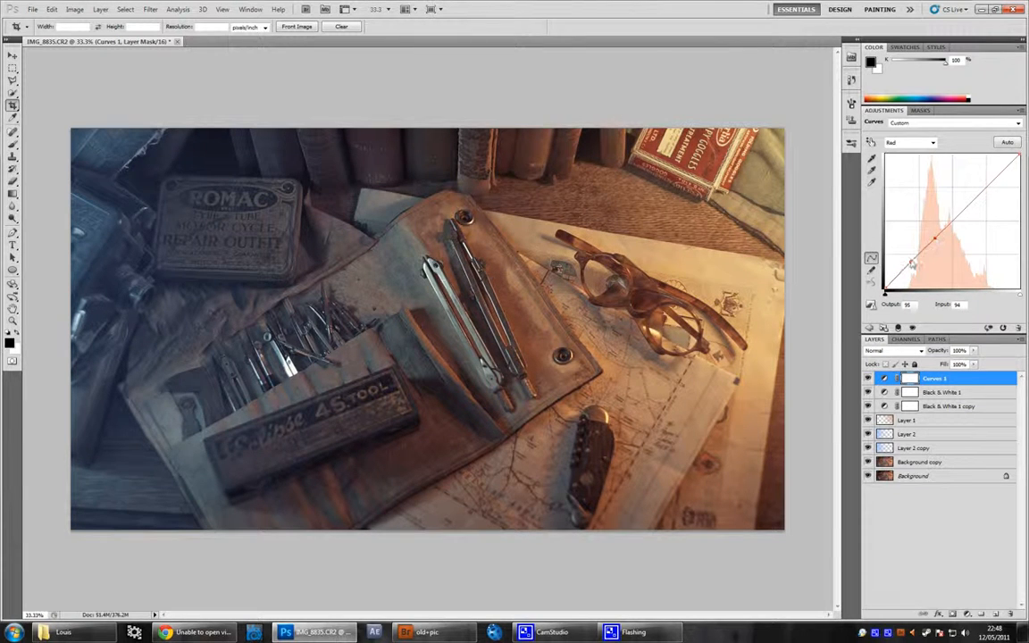
drag(936, 238, 941, 235)
click(942, 383)
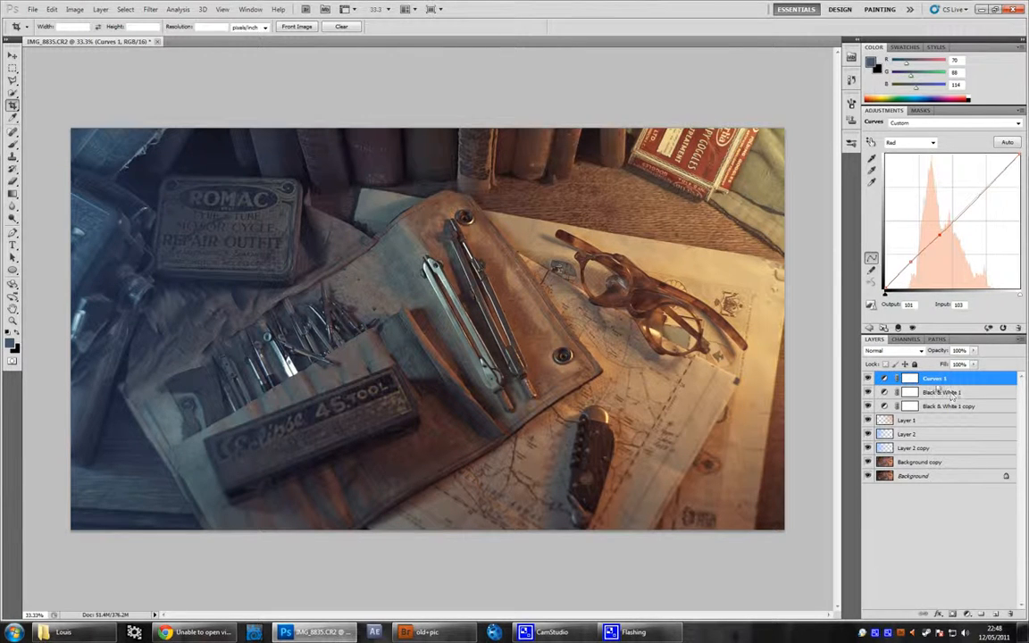
Raise the opacity of the warm glow on Layer 1 to 71%
click(919, 421)
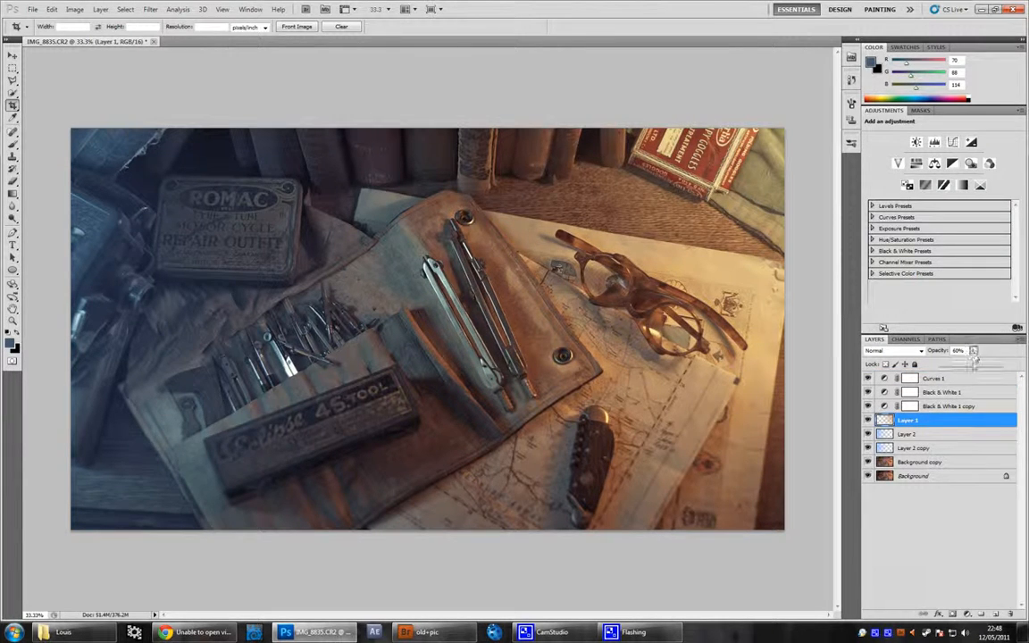
drag(973, 350, 980, 364)
Add a second Curves adjustment above the first, lowering input 54 to output 38 and setting input 140 to output 138
click(888, 379)
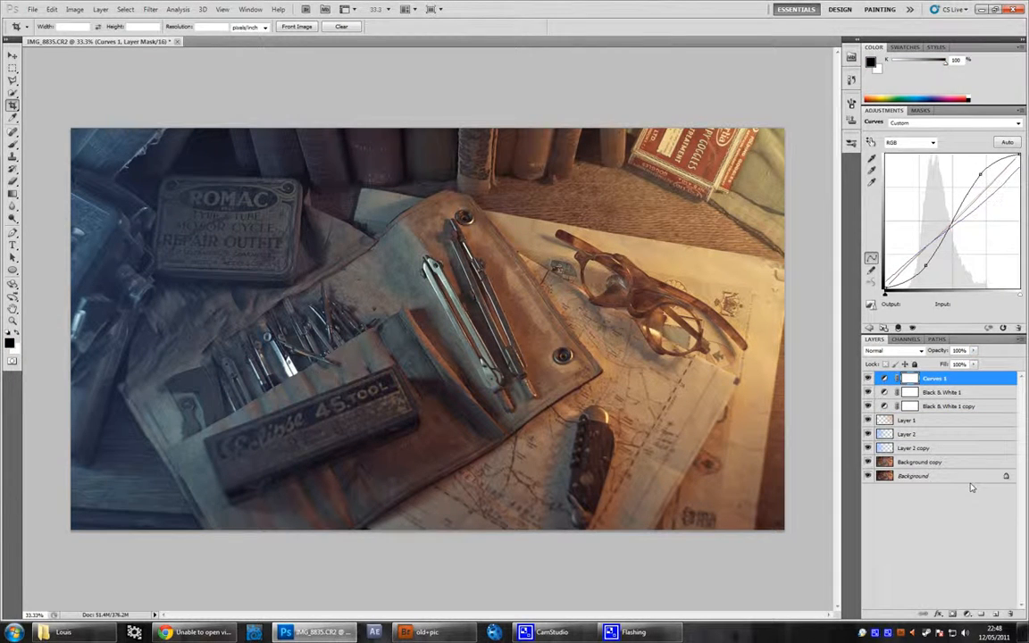
click(969, 616)
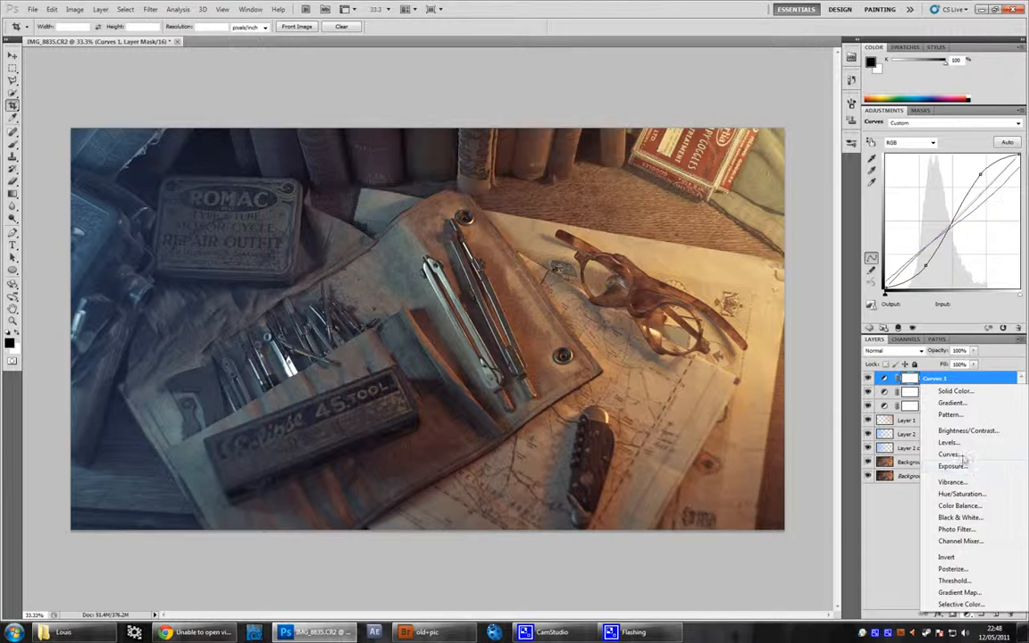
click(879, 419)
drag(911, 265, 914, 268)
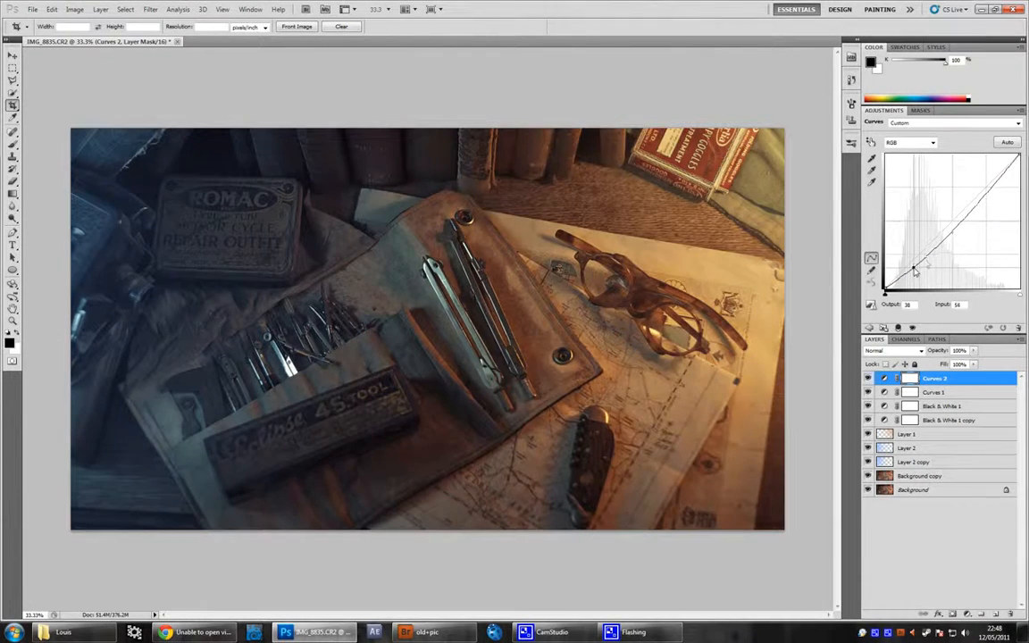
click(957, 216)
drag(958, 216, 959, 216)
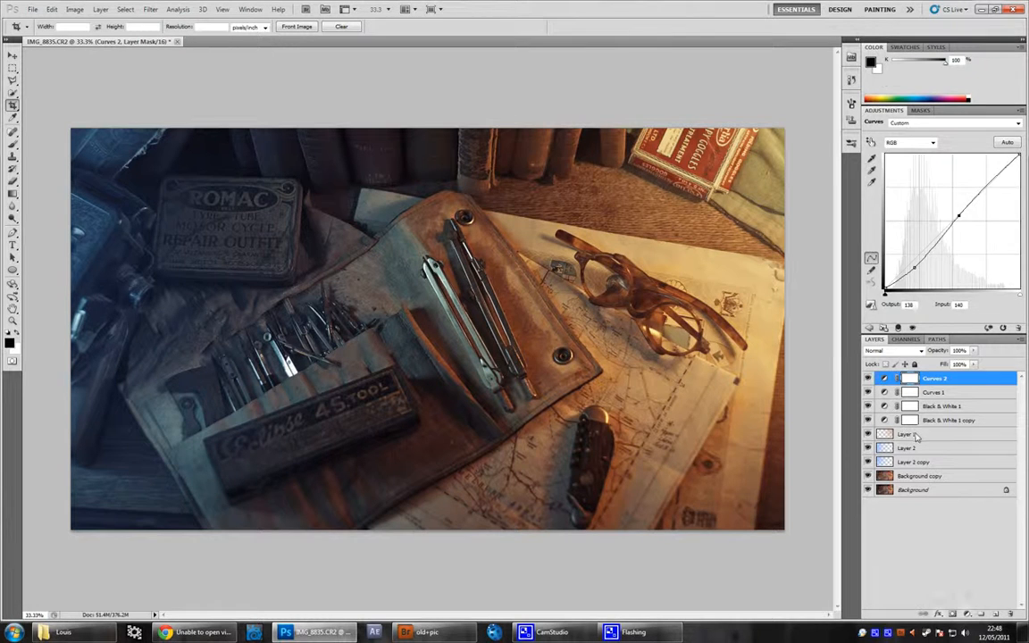
Create a new layer directly above Background copy and fill it with white
click(919, 434)
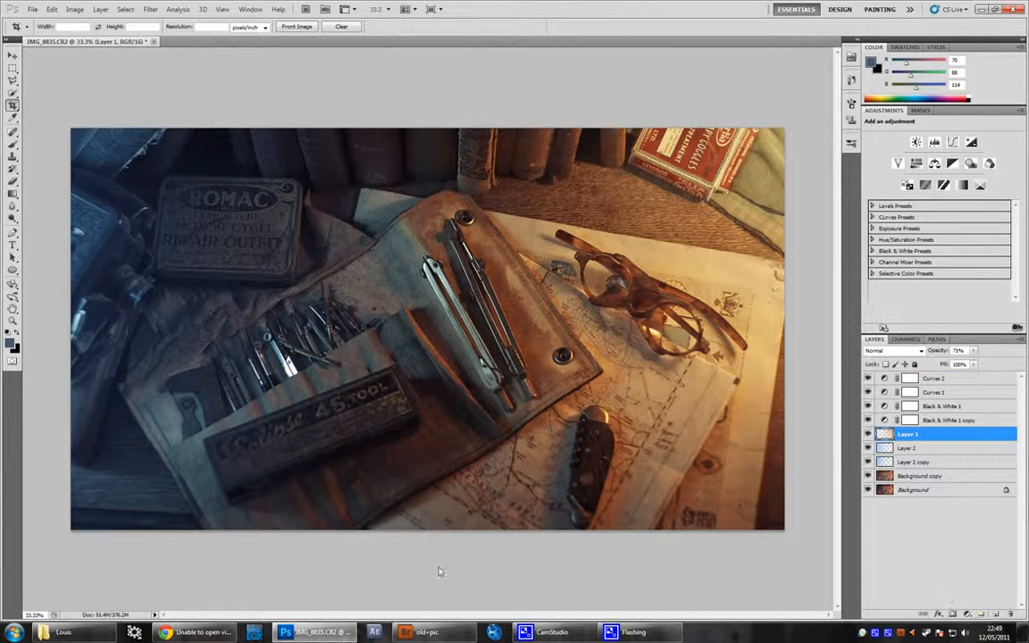
click(937, 477)
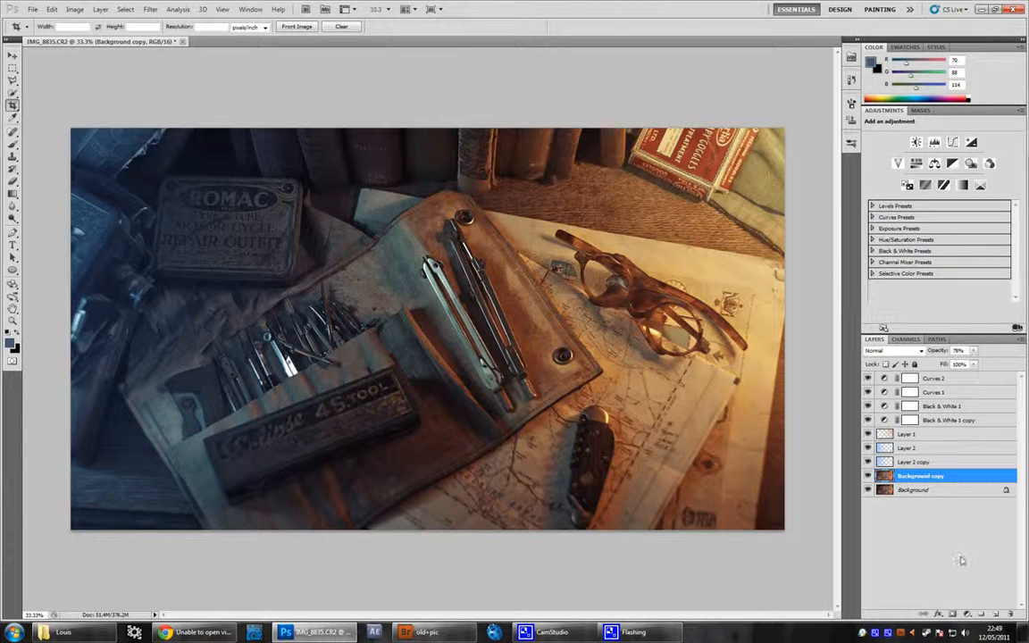
click(997, 616)
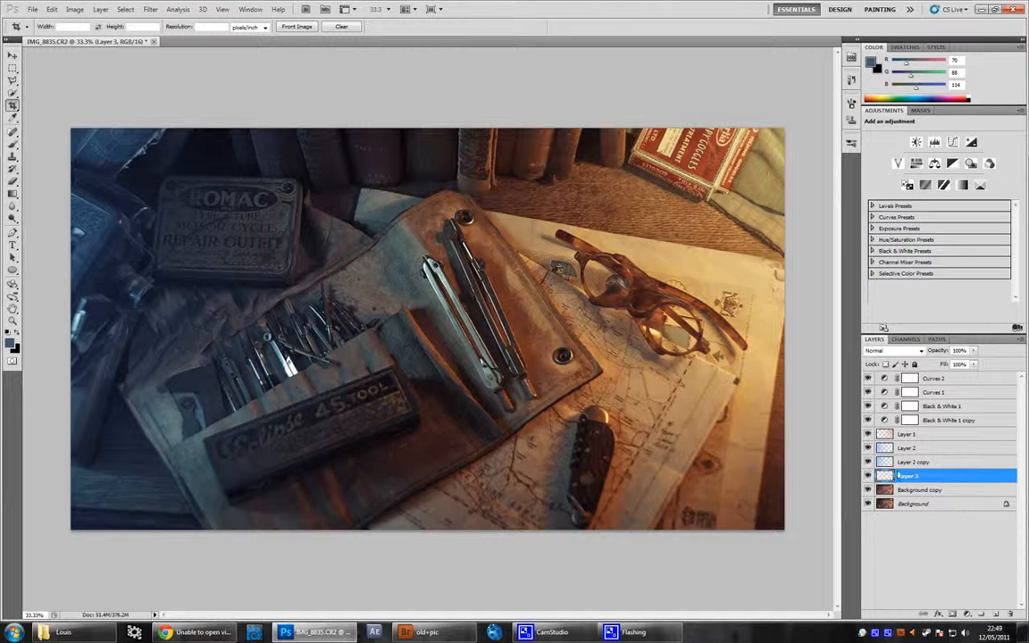
key(shift+F5)
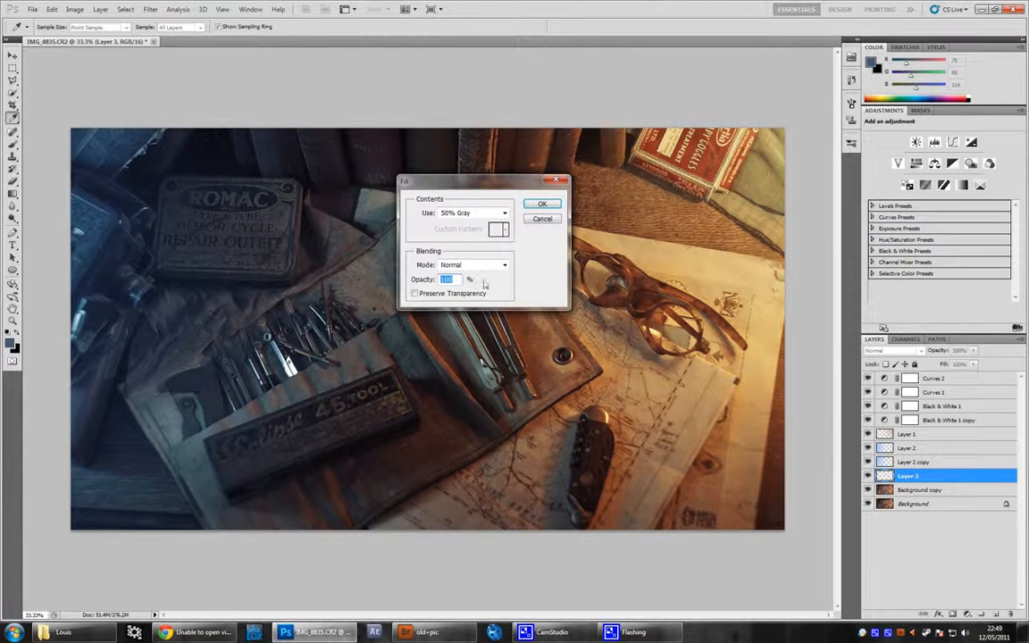
click(473, 212)
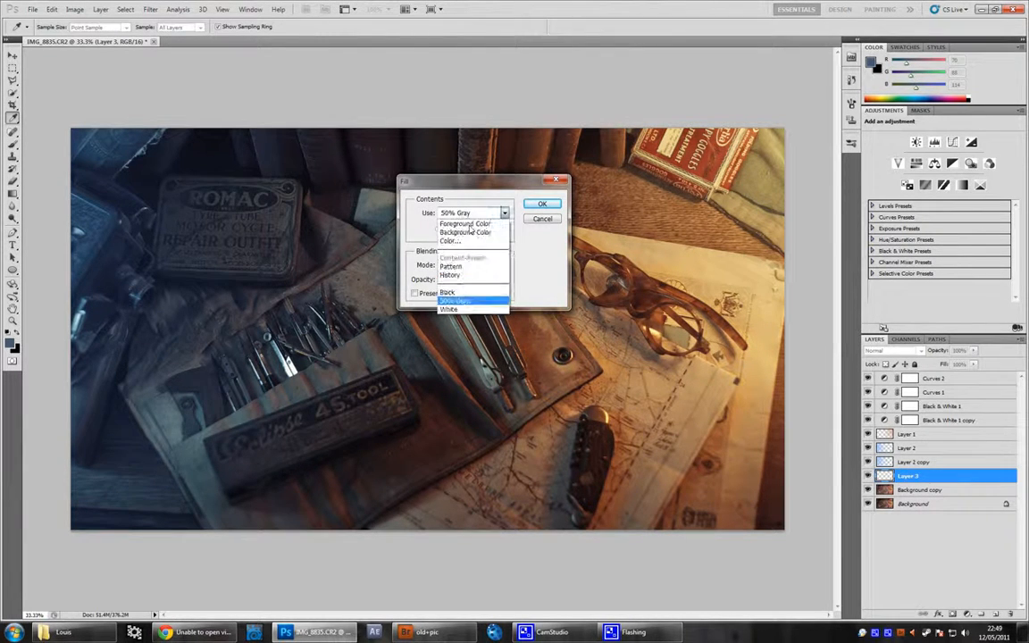
click(480, 306)
click(537, 203)
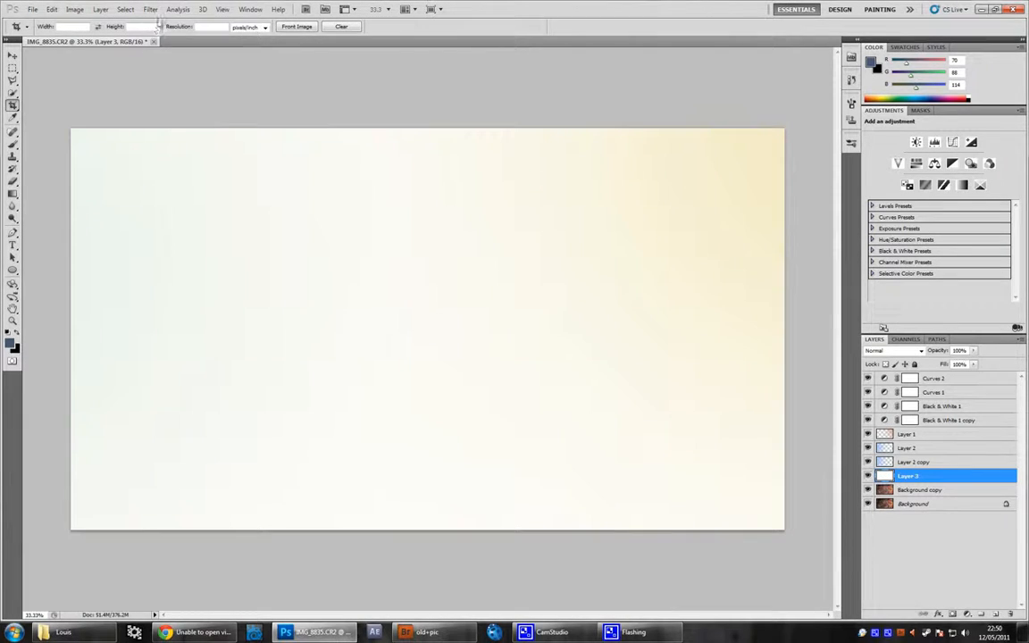
Apply a custom Lens Correction vignette to the white layer with amount -97 and midpoint 0
click(151, 10)
click(192, 61)
click(919, 64)
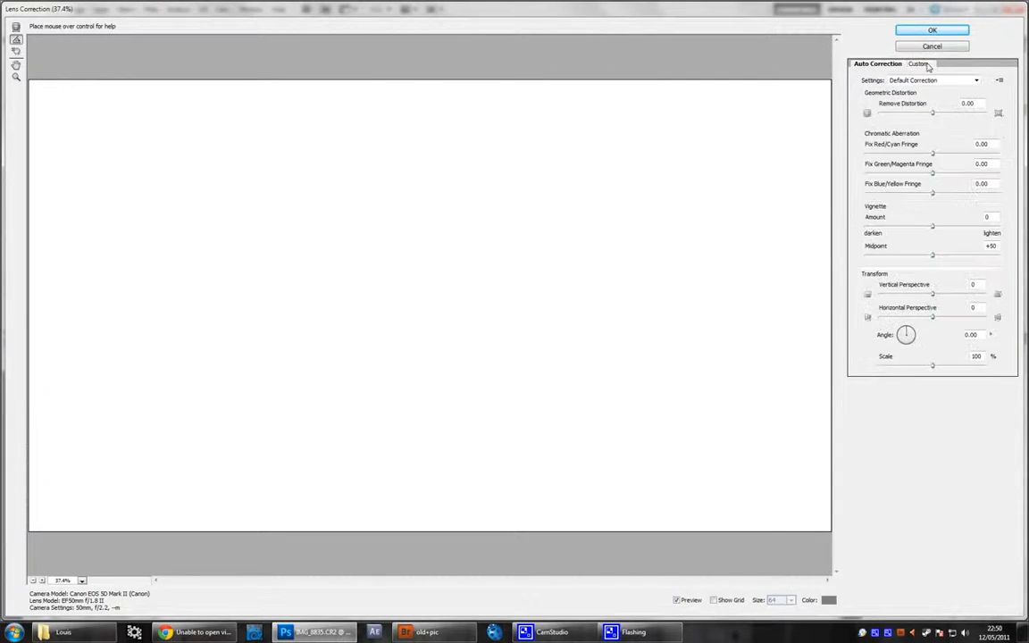
click(868, 226)
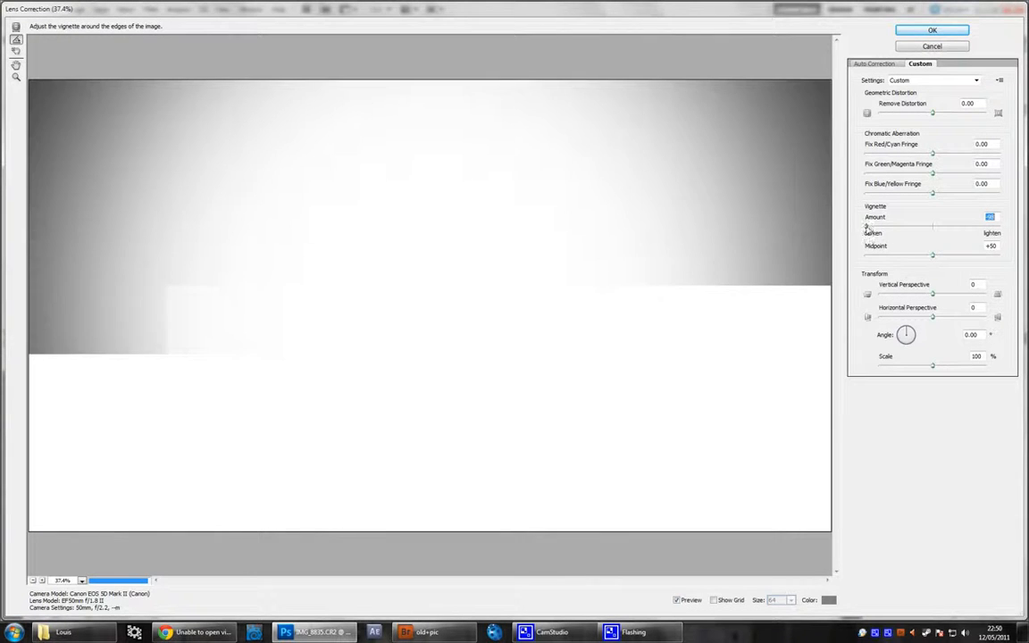
click(875, 257)
drag(876, 258, 864, 257)
click(867, 228)
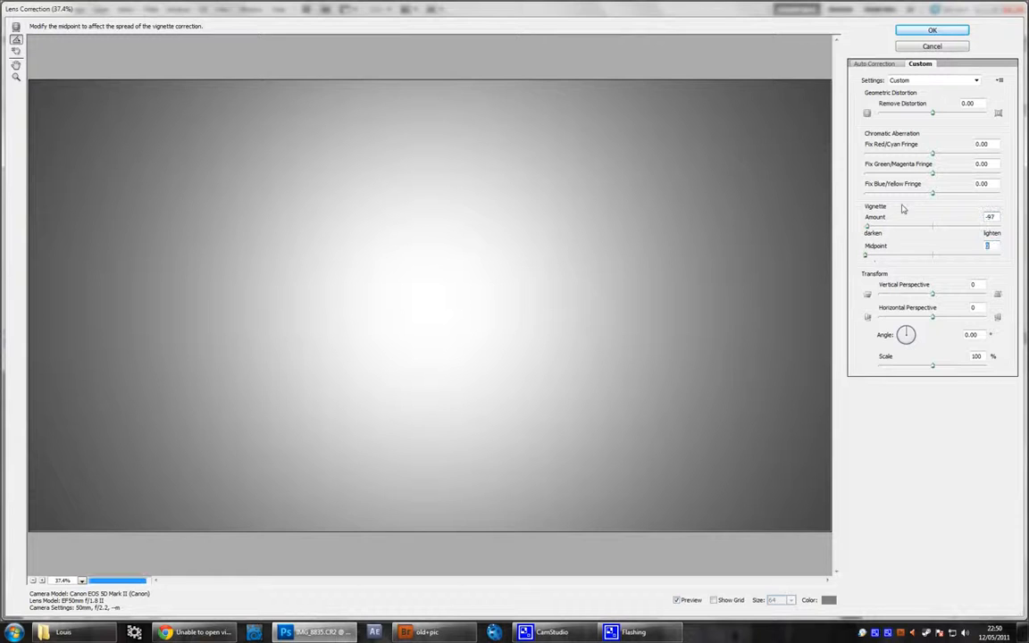
key(Return)
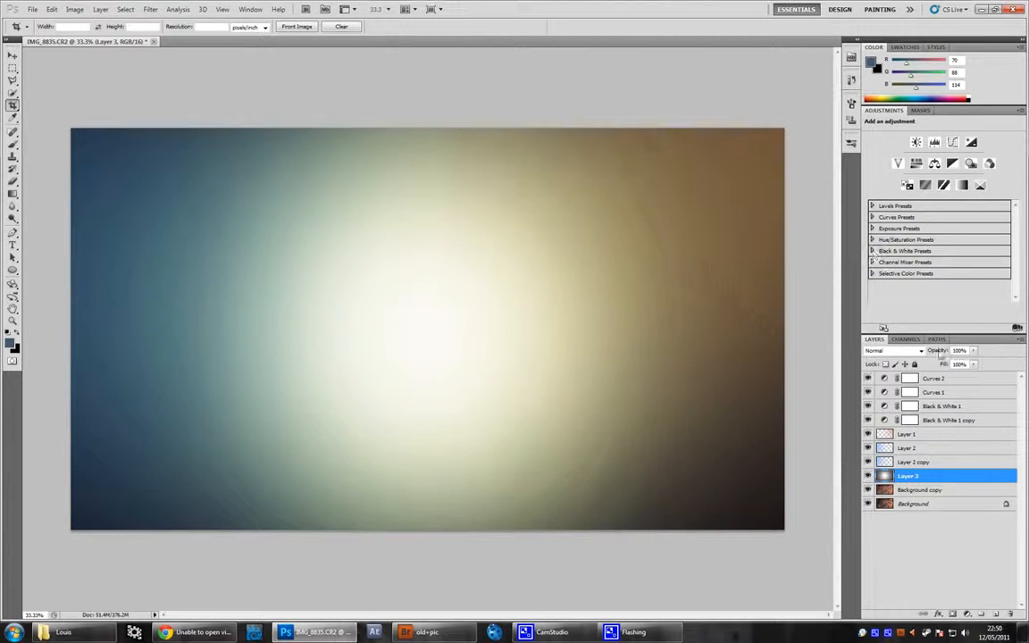
Set the vignette layer to Soft Light blending and reduce its opacity to 48%
click(893, 350)
click(907, 498)
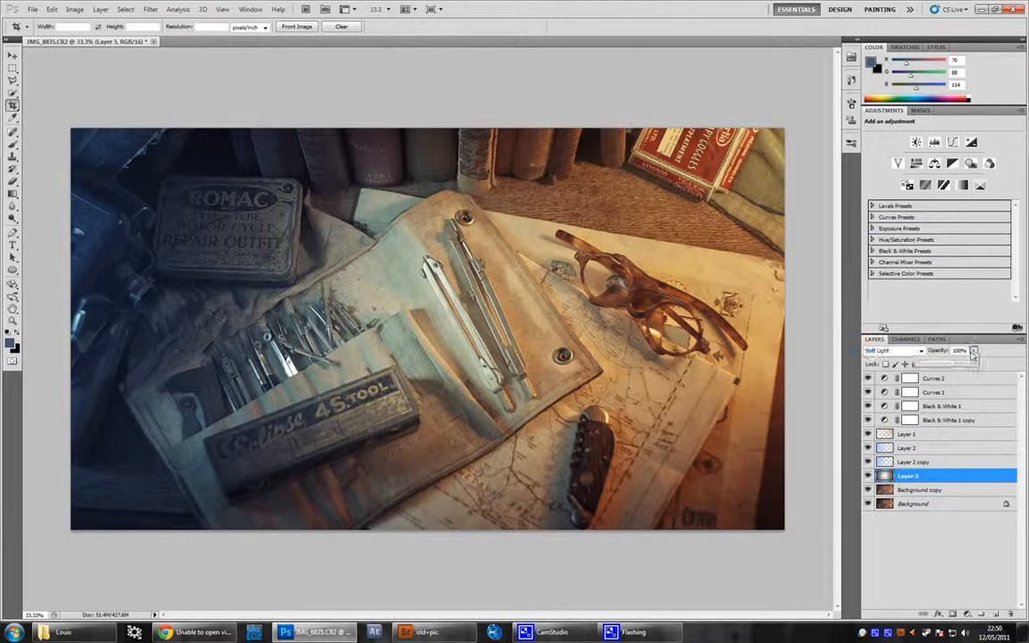
drag(974, 350, 948, 366)
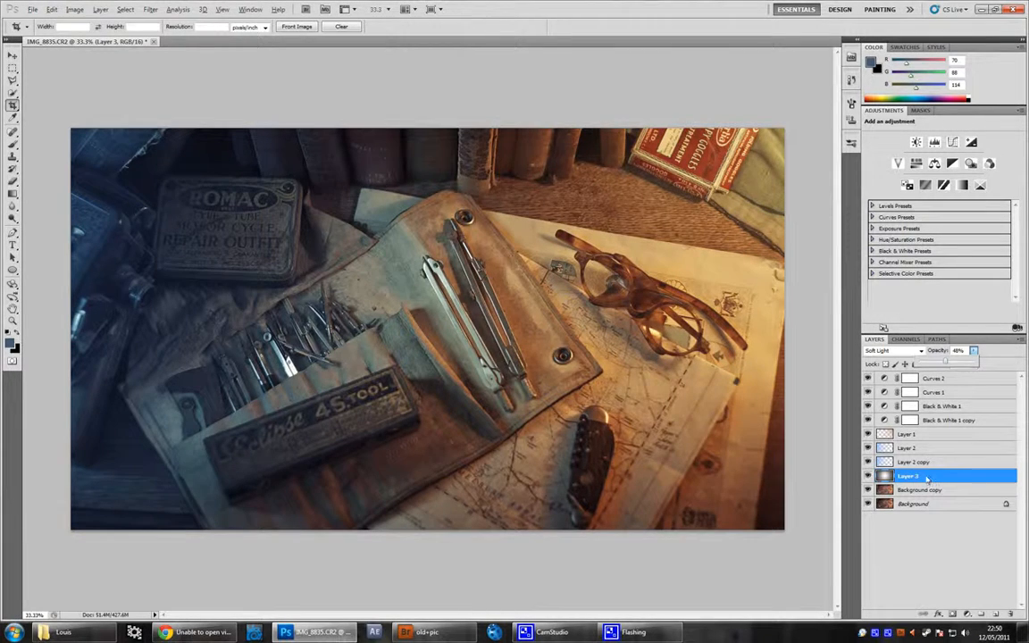
Duplicate the vignette layer and set the copy's blend mode to Multiply
key(ctrl+j)
click(893, 350)
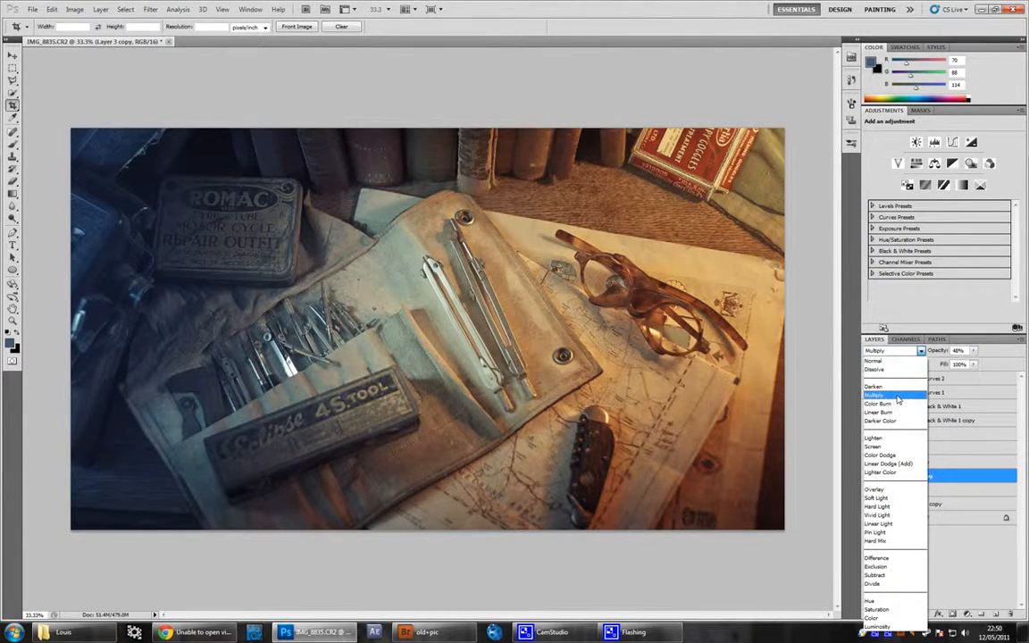
click(895, 396)
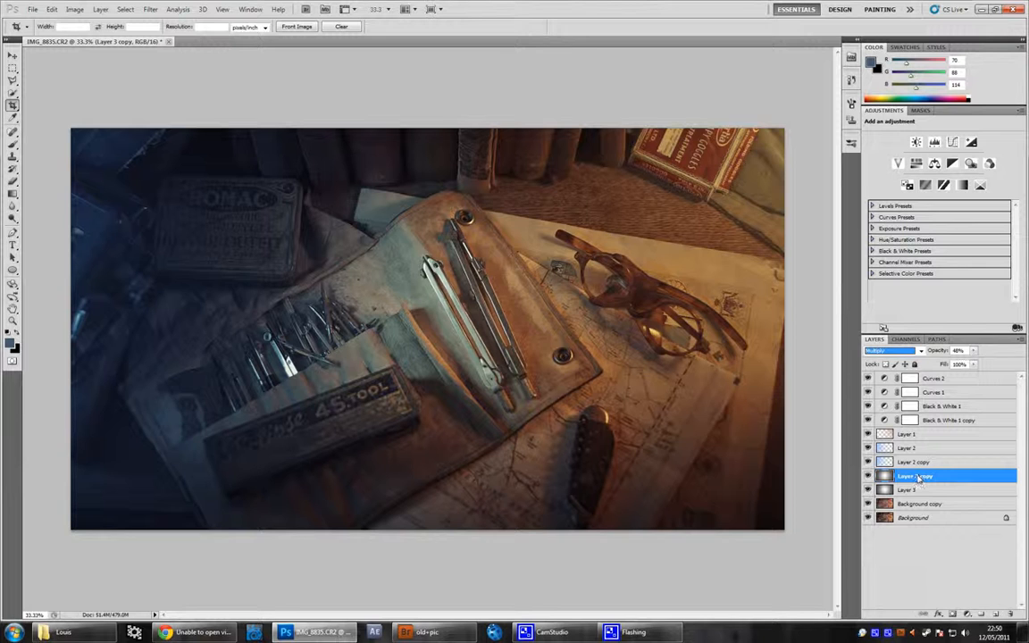
Brighten the Multiply vignette copy directly with Curves, raising RGB input 149 to output 209
key(ctrl+m)
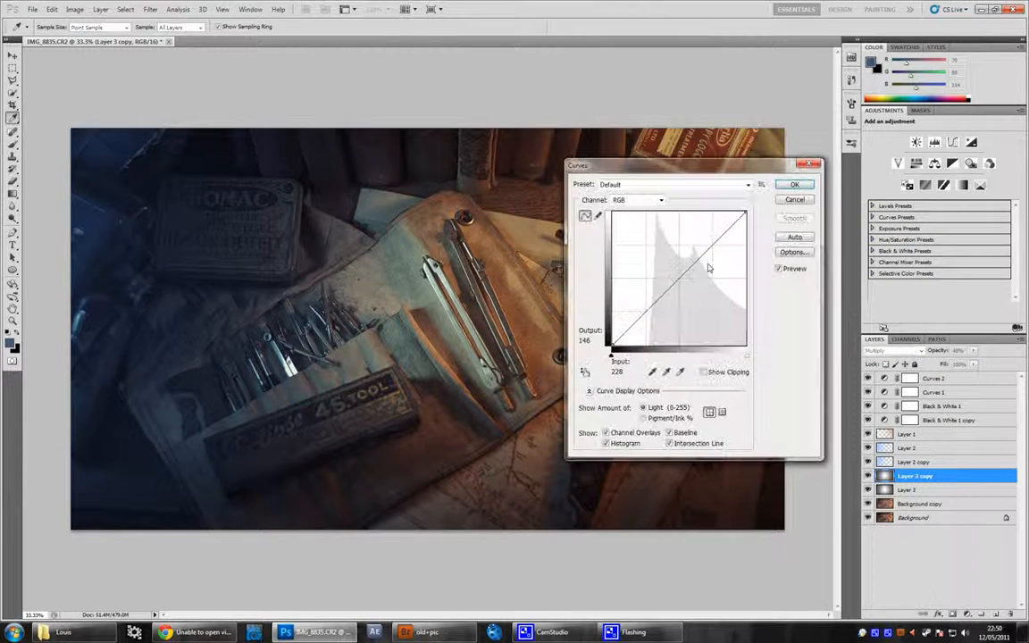
drag(708, 252, 692, 240)
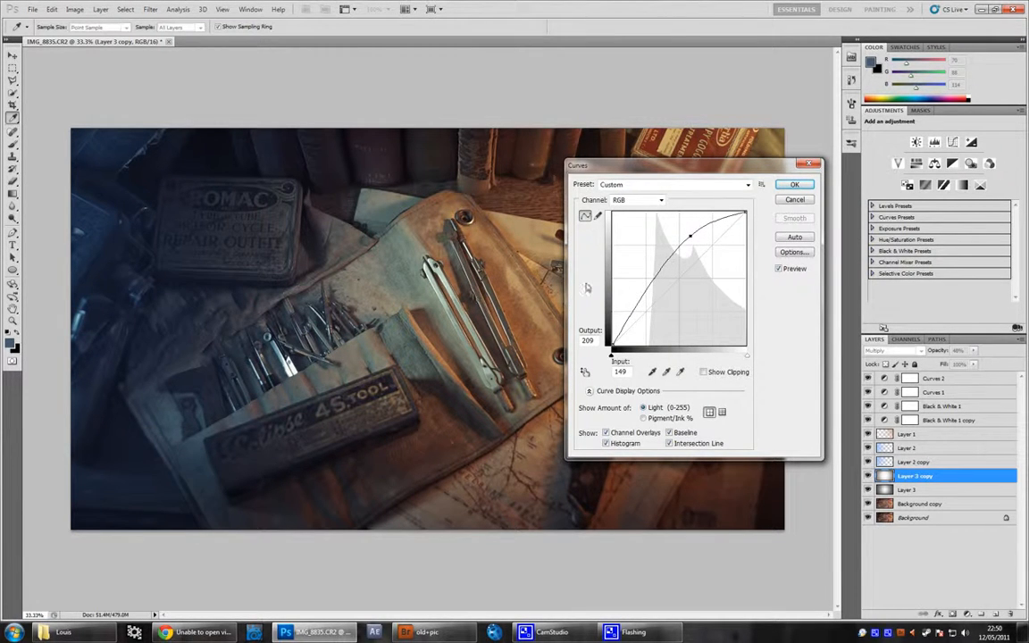
click(794, 184)
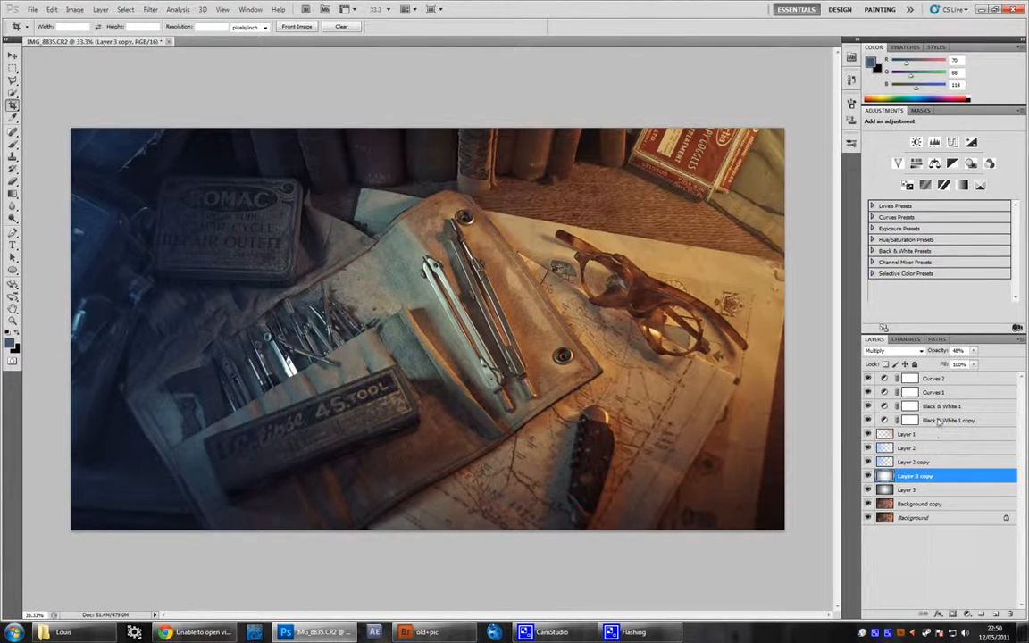
Add red to the Multiply vignette copy with Curves, raising red channel input 107 to output 149
key(ctrl+m)
click(636, 200)
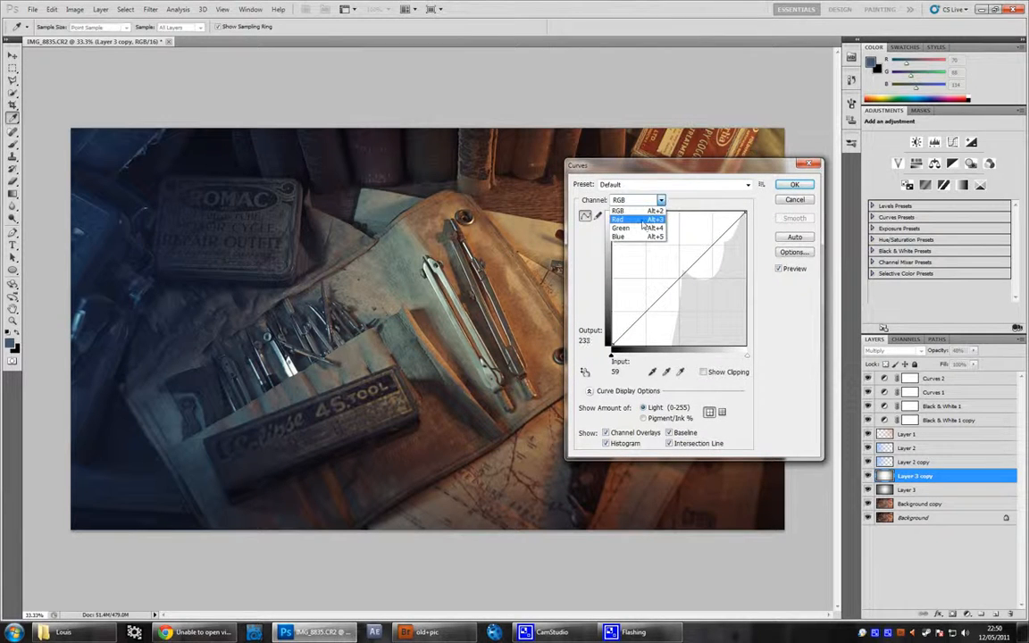
click(642, 219)
mouse_move(681, 273)
mouse_down()
mouse_move(655, 238)
mouse_move(668, 262)
mouse_up()
drag(706, 175, 722, 209)
drag(684, 291, 684, 301)
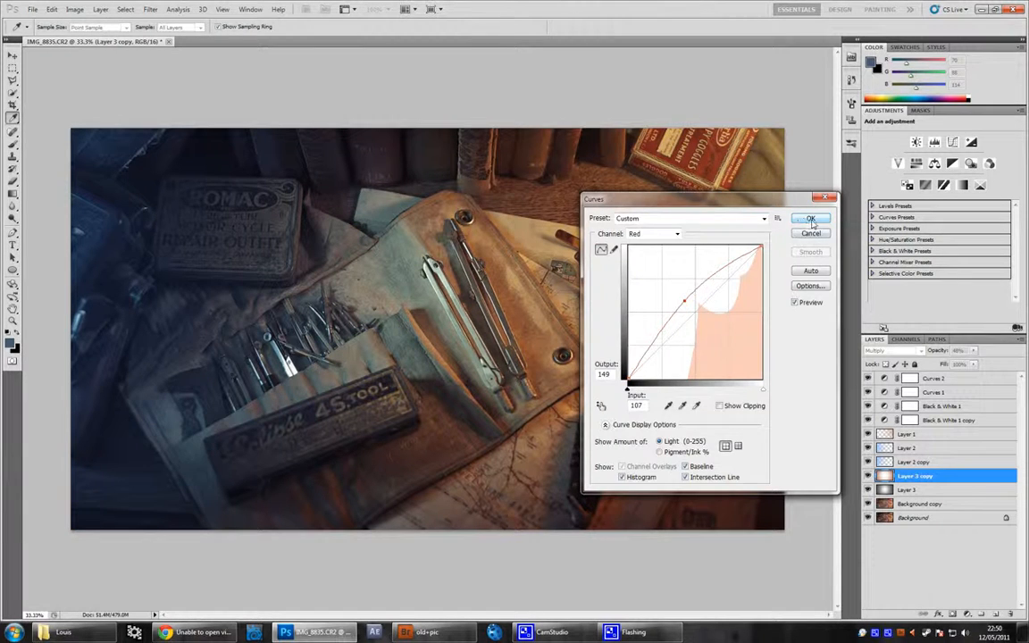
click(809, 219)
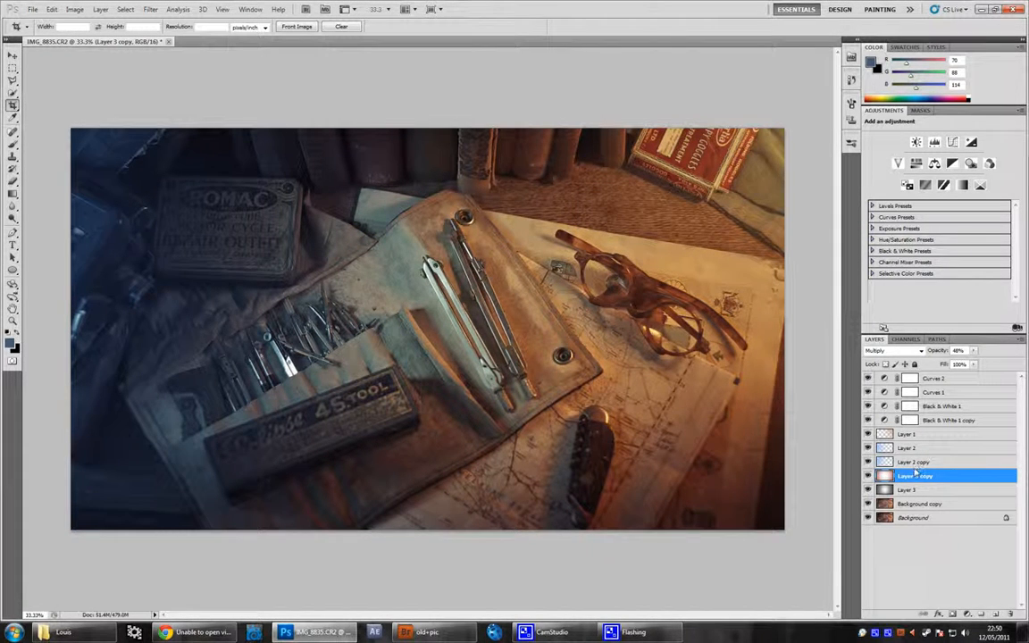
Deepen the Multiply vignette copy's dark edges with Curves by moving the RGB black point to input 35
key(ctrl+m)
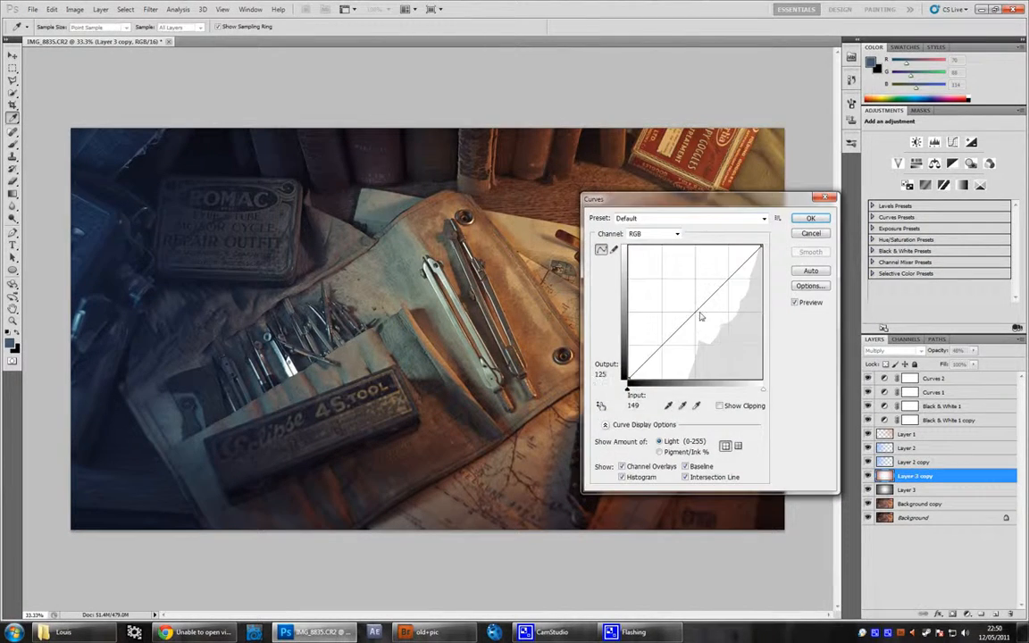
drag(700, 311, 647, 384)
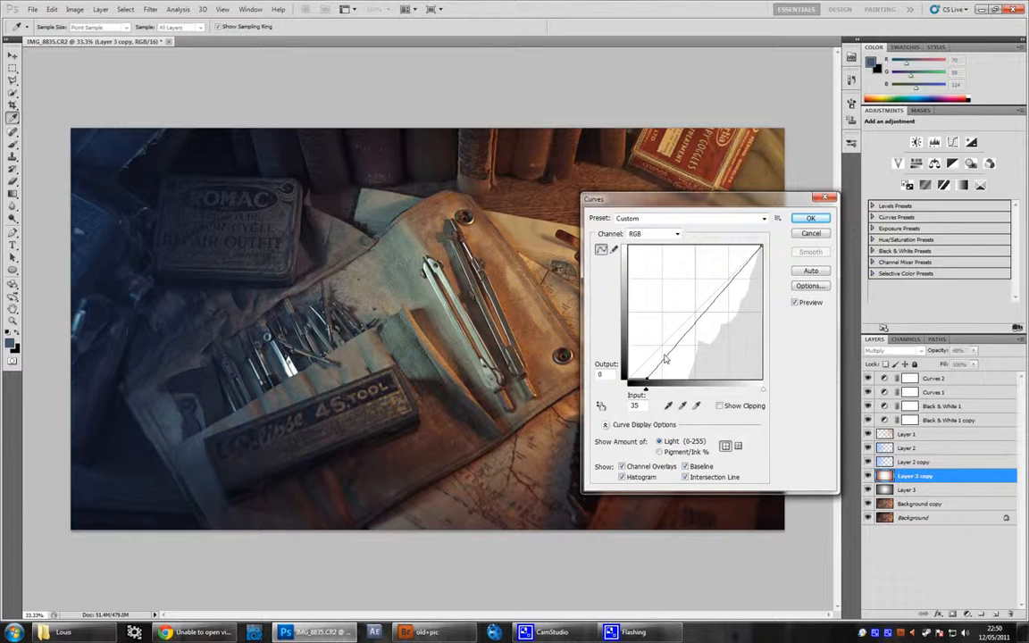
click(809, 218)
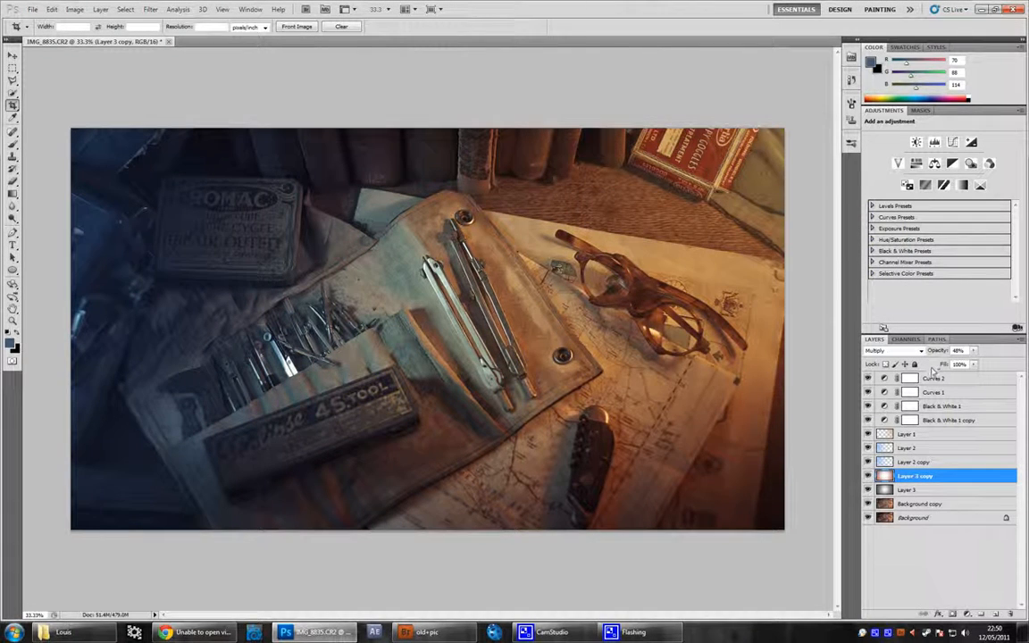
Reduce the Multiply vignette copy's saturation with Hue/Saturation
key(ctrl+u)
drag(708, 327, 682, 327)
click(816, 244)
Add a new layer above Layer 3 copy and fill it with 50% Gray in Normal mode at 100% opacity
click(995, 615)
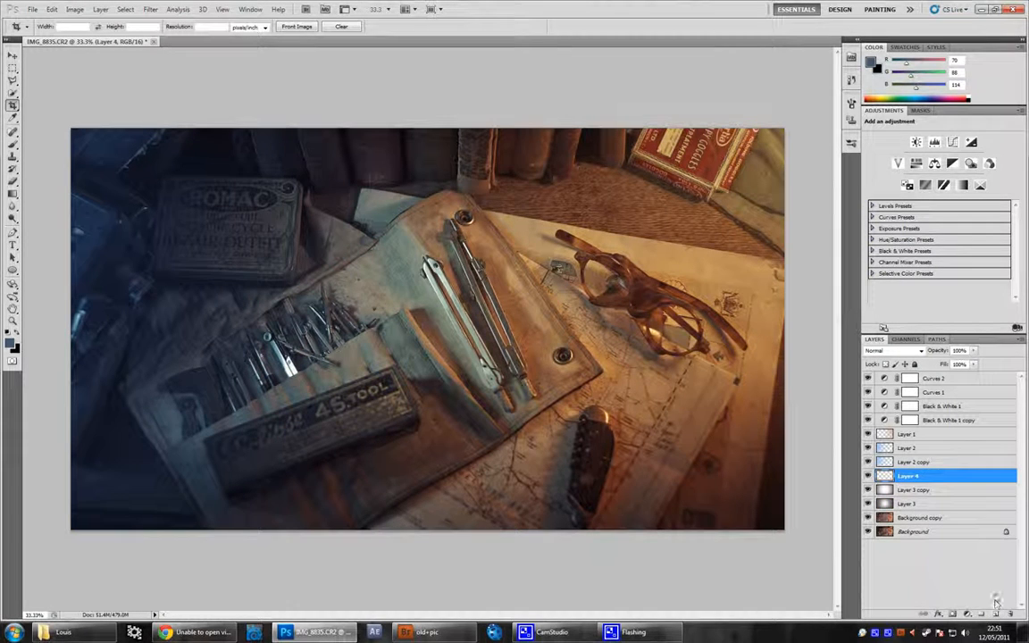
key(shift+F5)
click(472, 212)
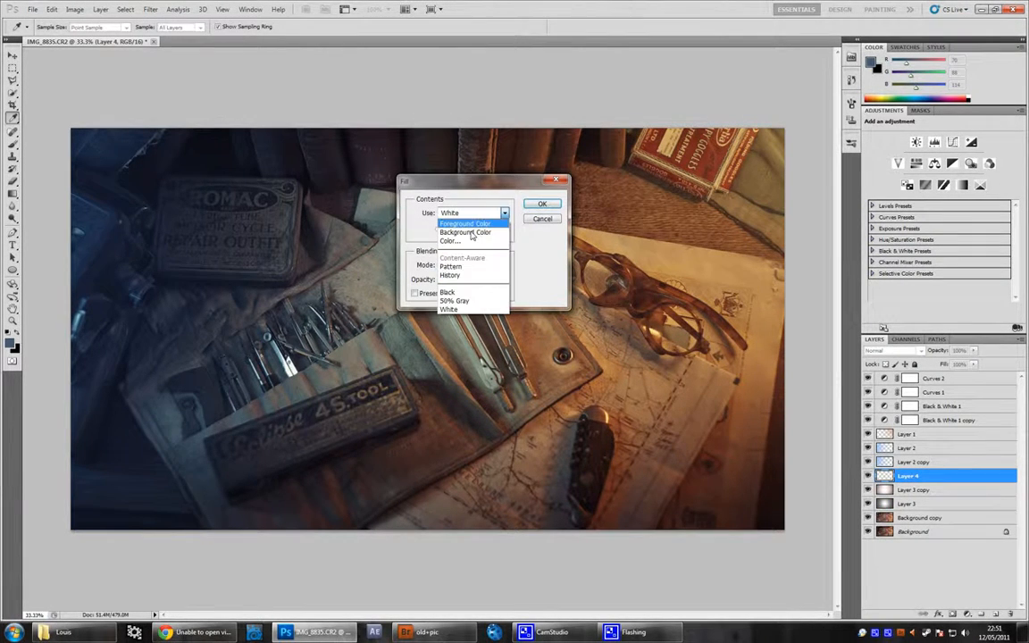
click(480, 304)
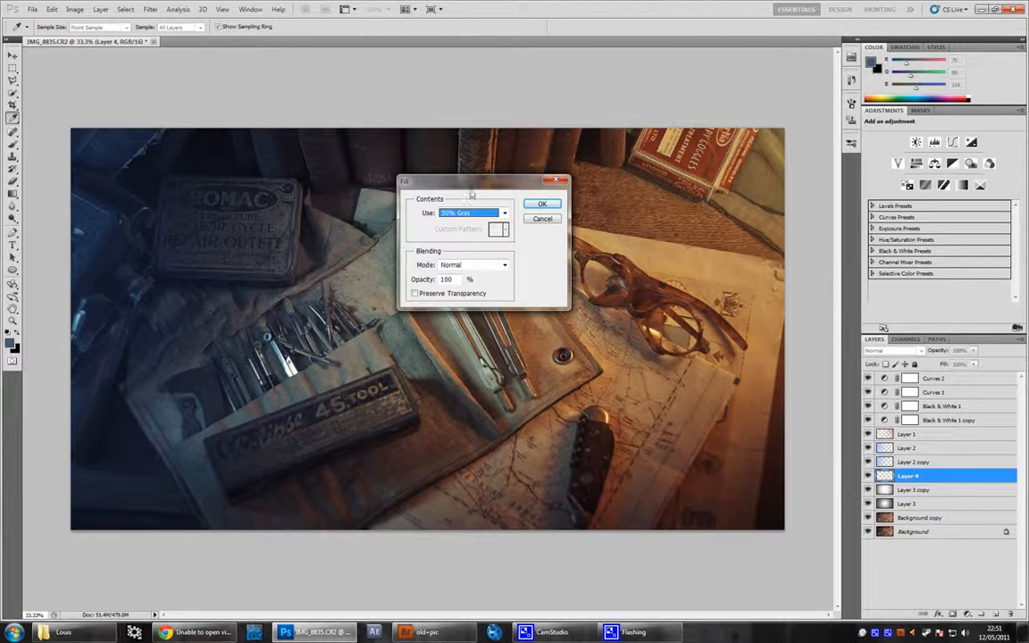
drag(423, 180, 531, 194)
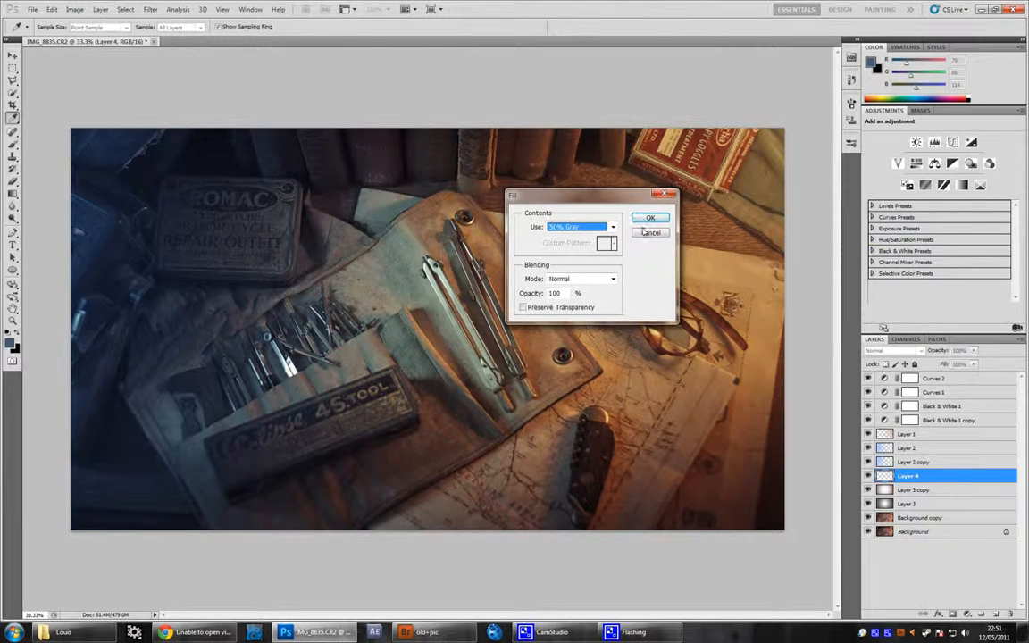
click(648, 218)
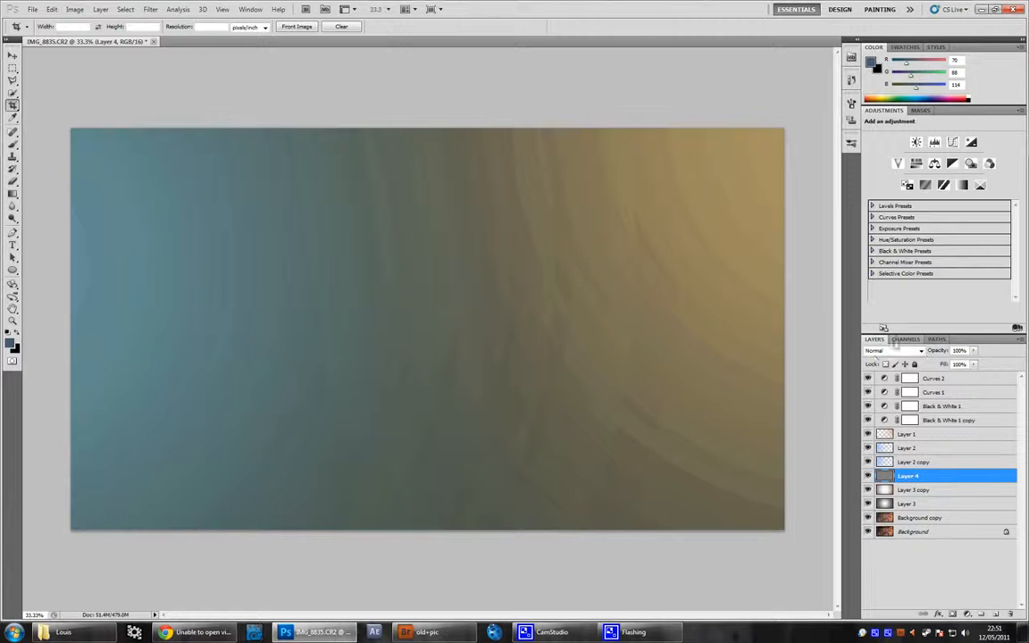
Set the gray-filled Layer 4's blend mode to Overlay
click(892, 350)
click(911, 478)
click(905, 349)
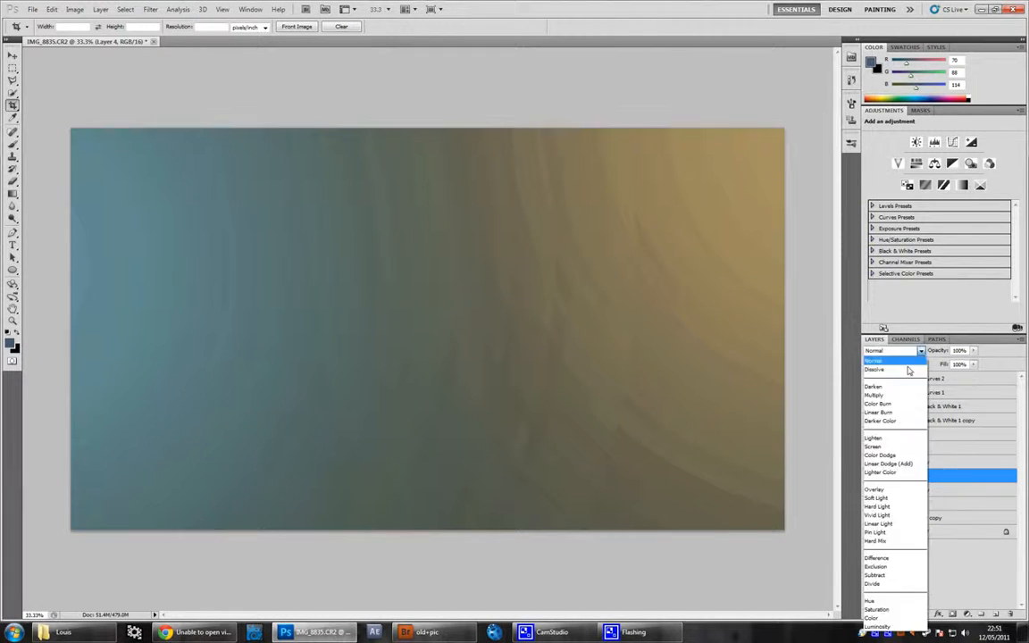
click(908, 491)
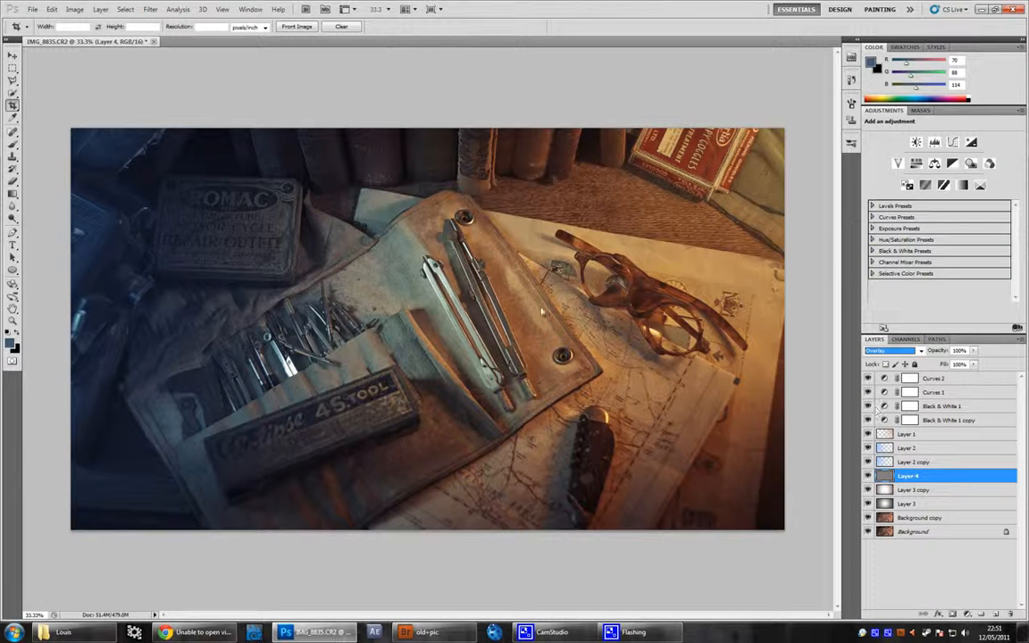
Brighten the ROMAC tin by painting over it on the gray Overlay layer with a soft white brush
key(b)
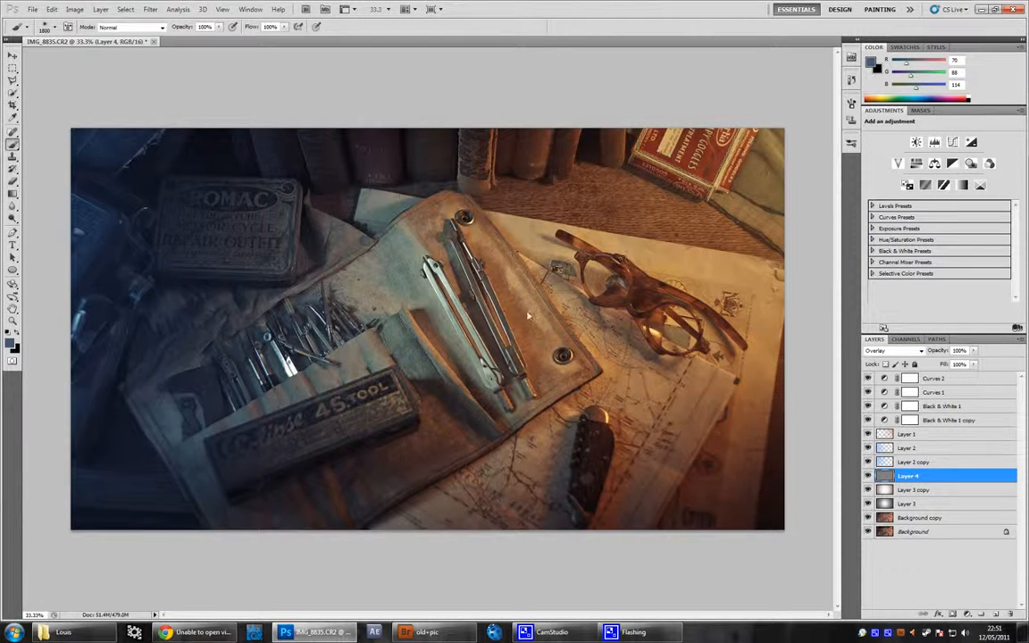
right_click(766, 132)
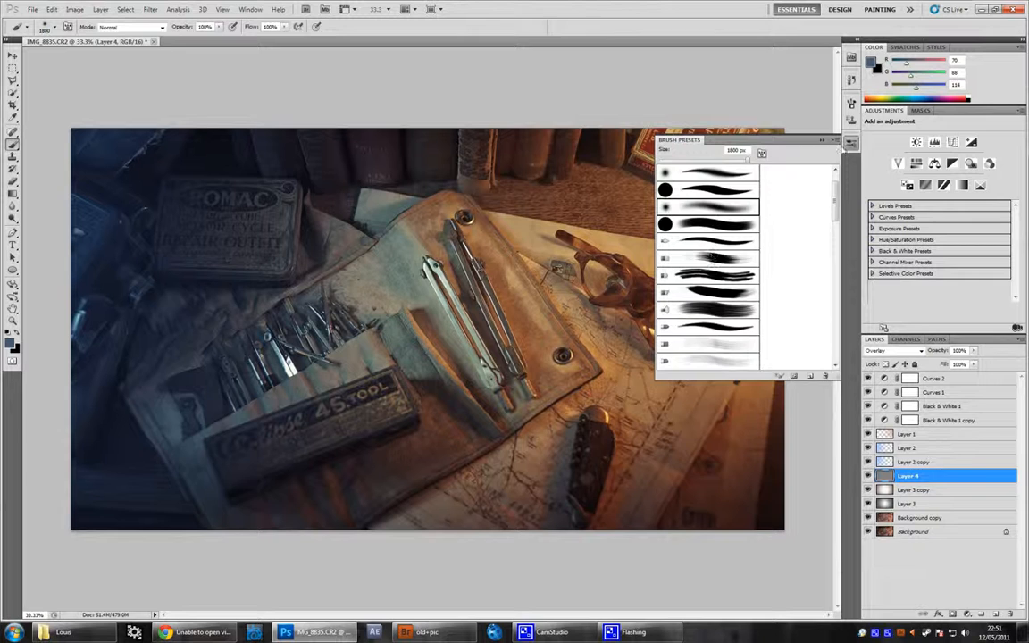
click(849, 144)
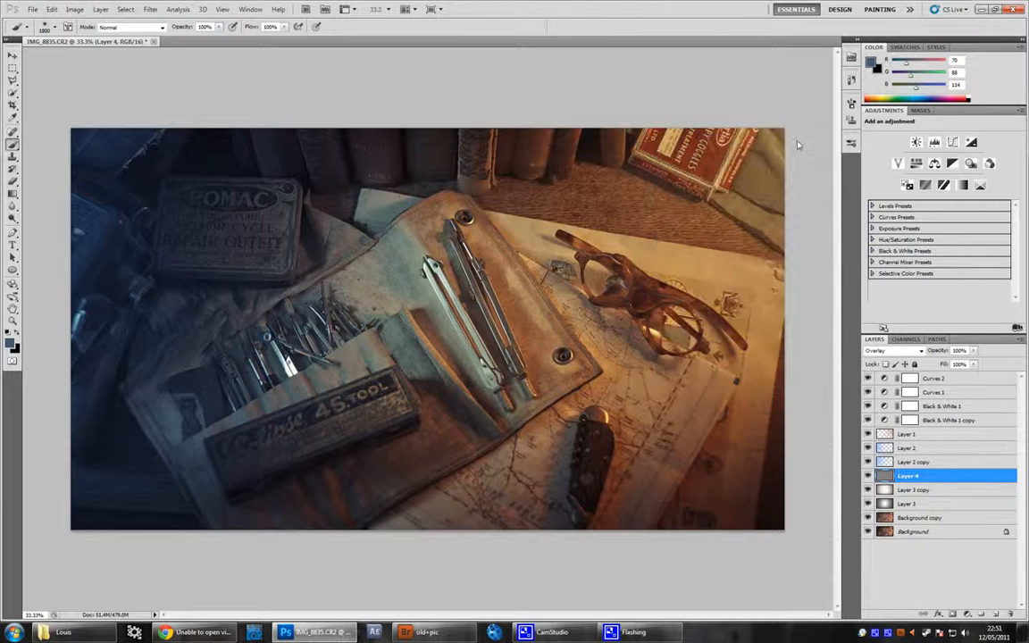
click(8, 339)
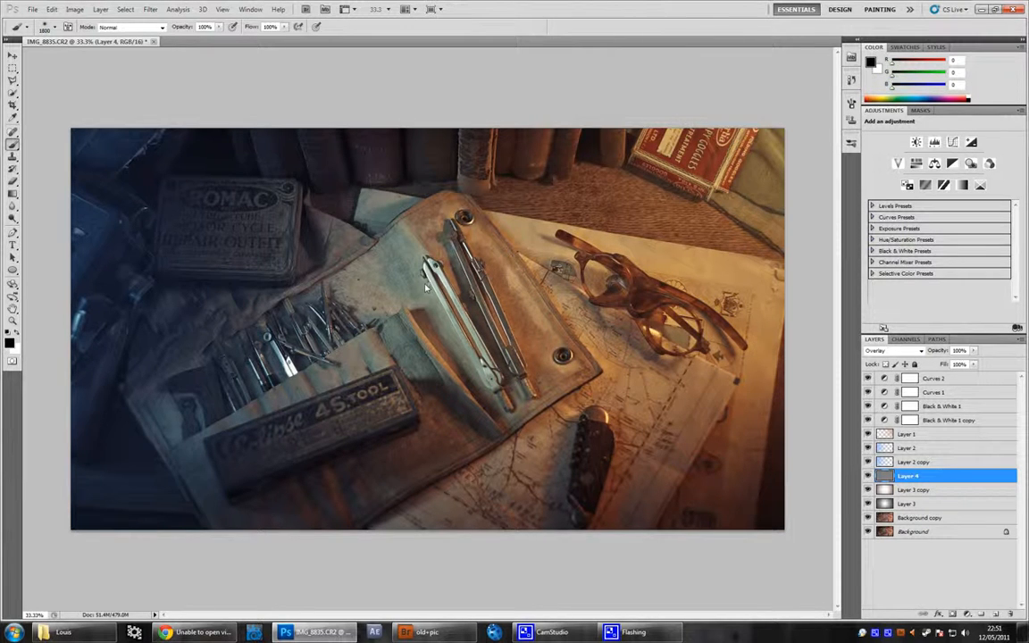
key(x)
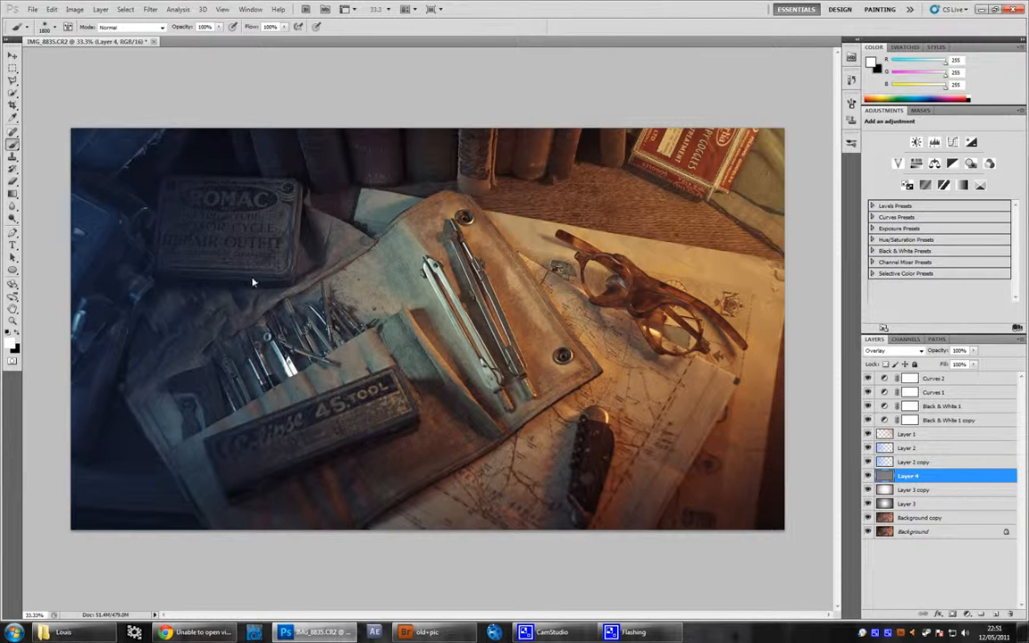
mouse_move(252, 230)
mouse_down()
mouse_move(188, 234)
mouse_move(214, 198)
mouse_move(308, 236)
mouse_up()
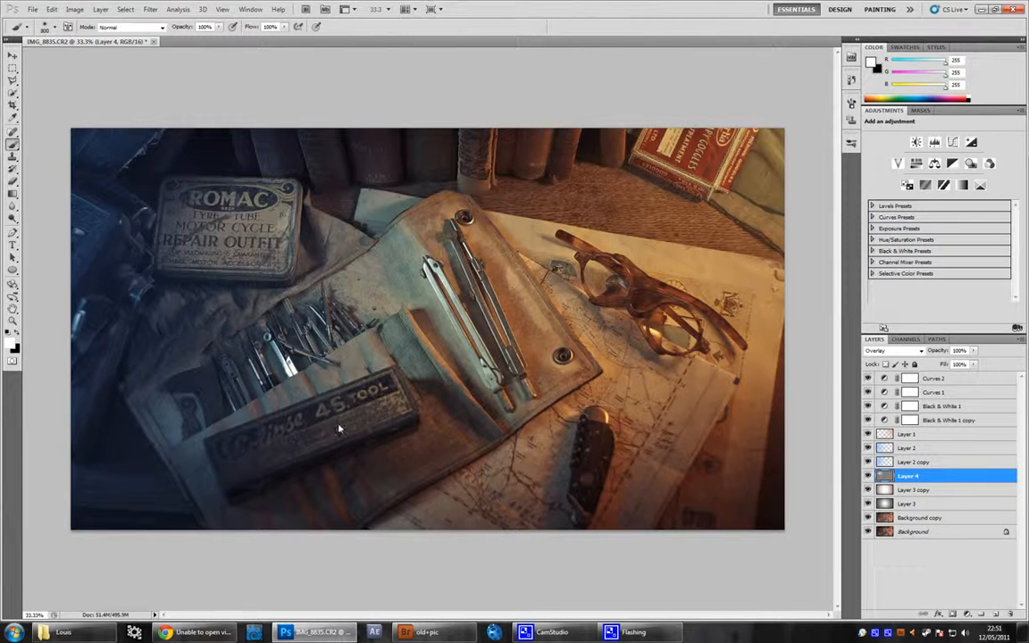
Dodge the Eclipse box, lower leather, penknife and cloth on the left with white brush strokes on the Overlay layer
drag(311, 439, 499, 431)
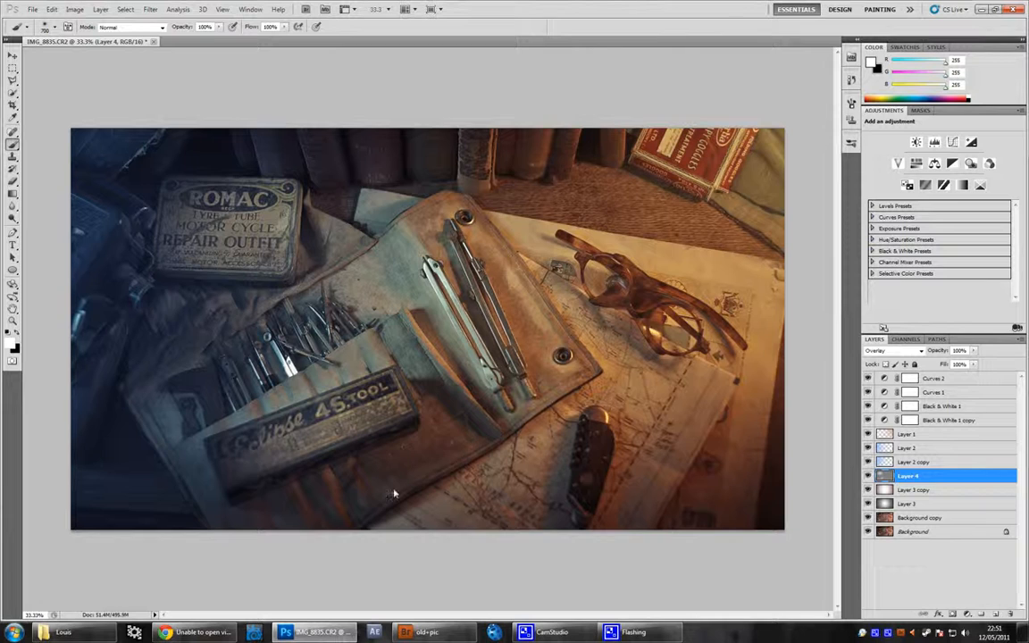
drag(394, 493, 458, 455)
drag(595, 445, 580, 415)
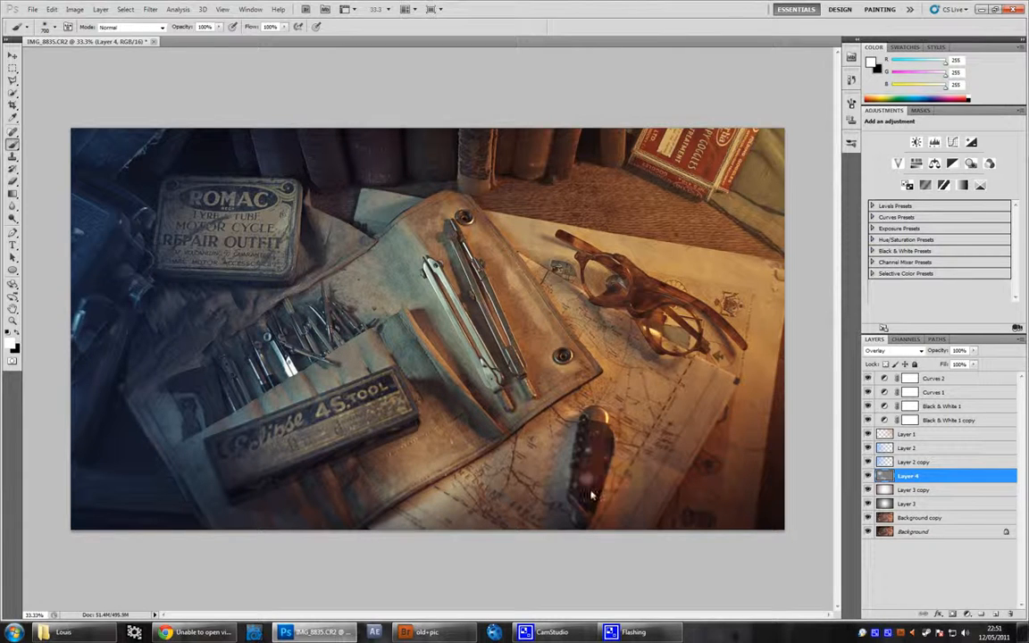
drag(239, 456, 170, 377)
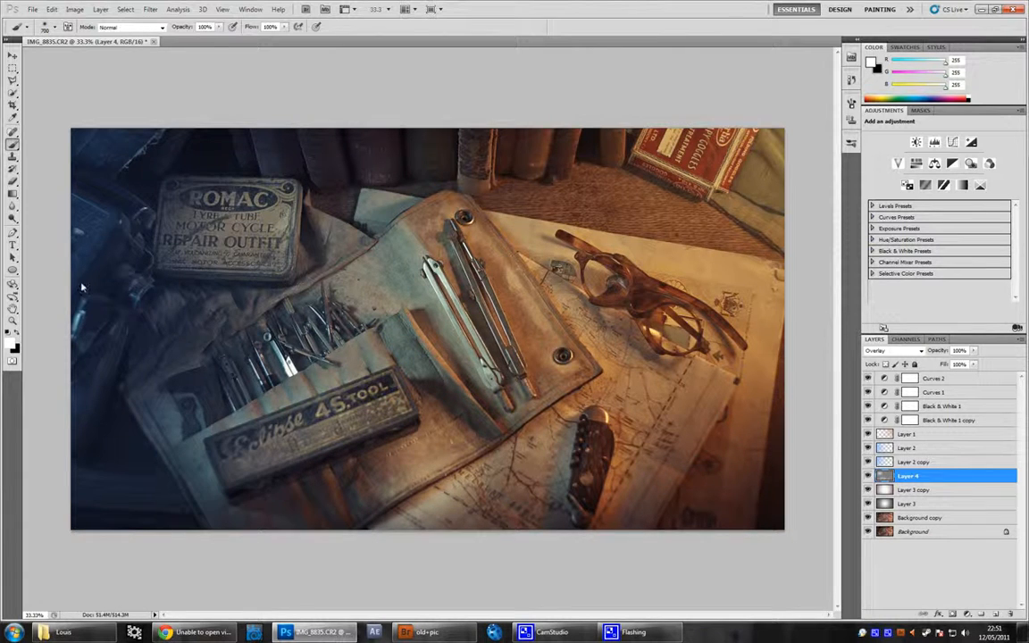
drag(106, 307, 204, 291)
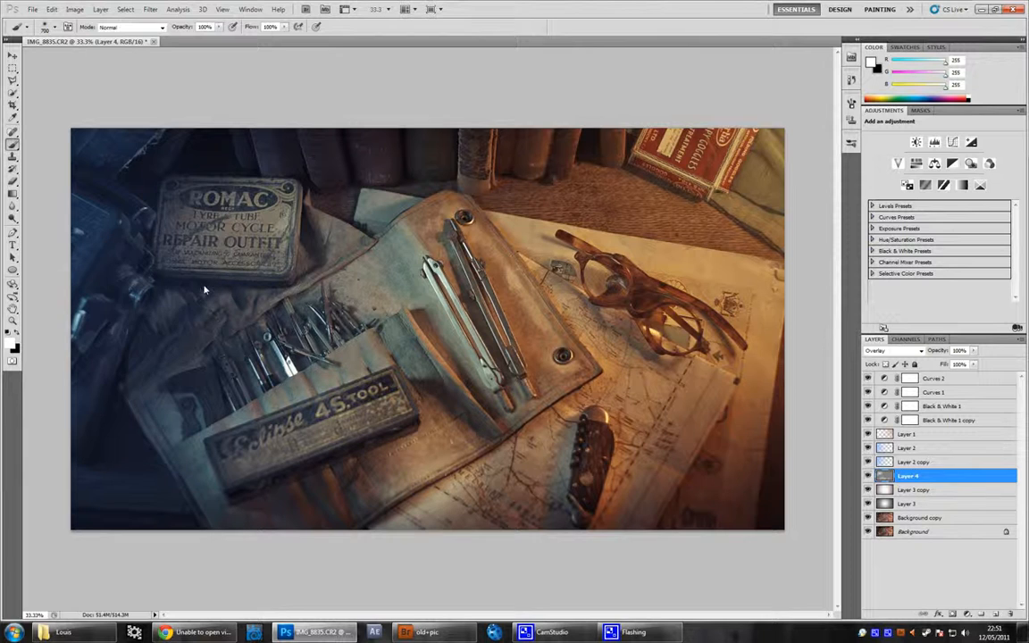
click(286, 340)
key(ctrl+z)
click(263, 336)
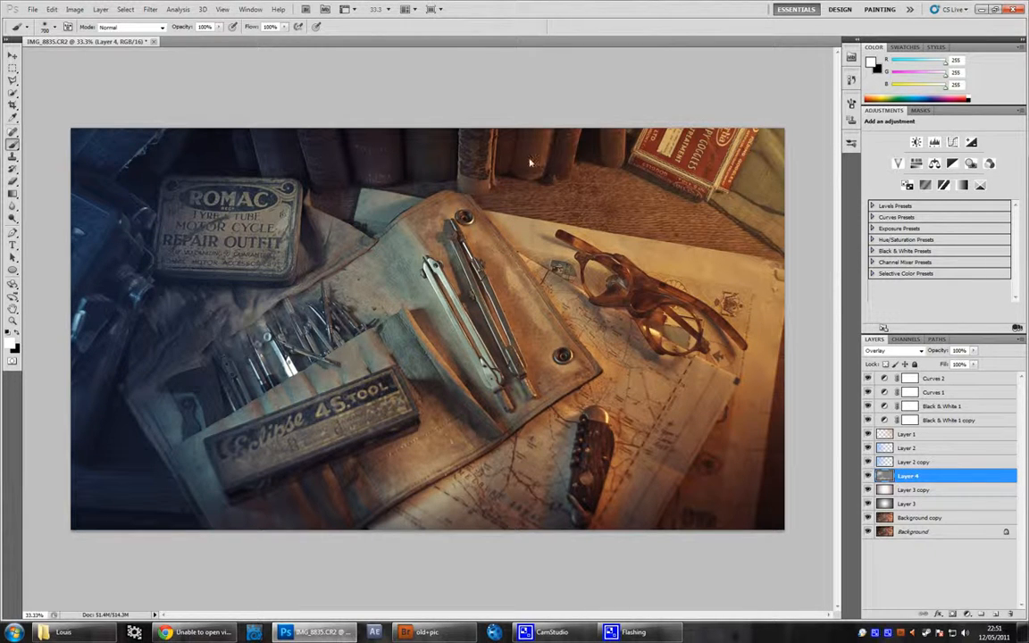
Brighten the row of books and the red goggles box with larger white brush strokes on the Overlay layer
drag(340, 143, 509, 147)
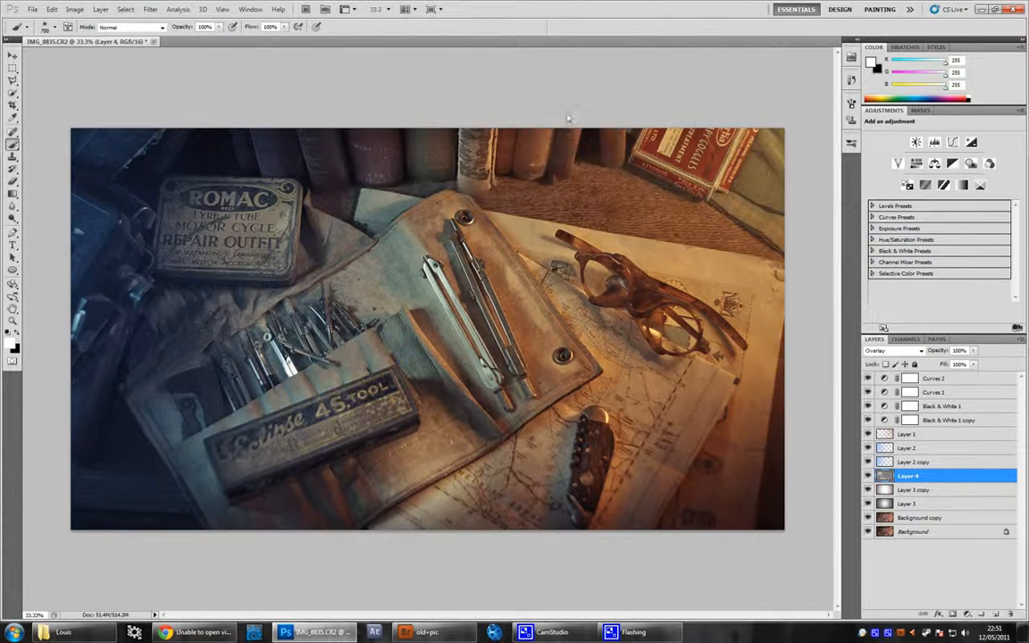
click(281, 136)
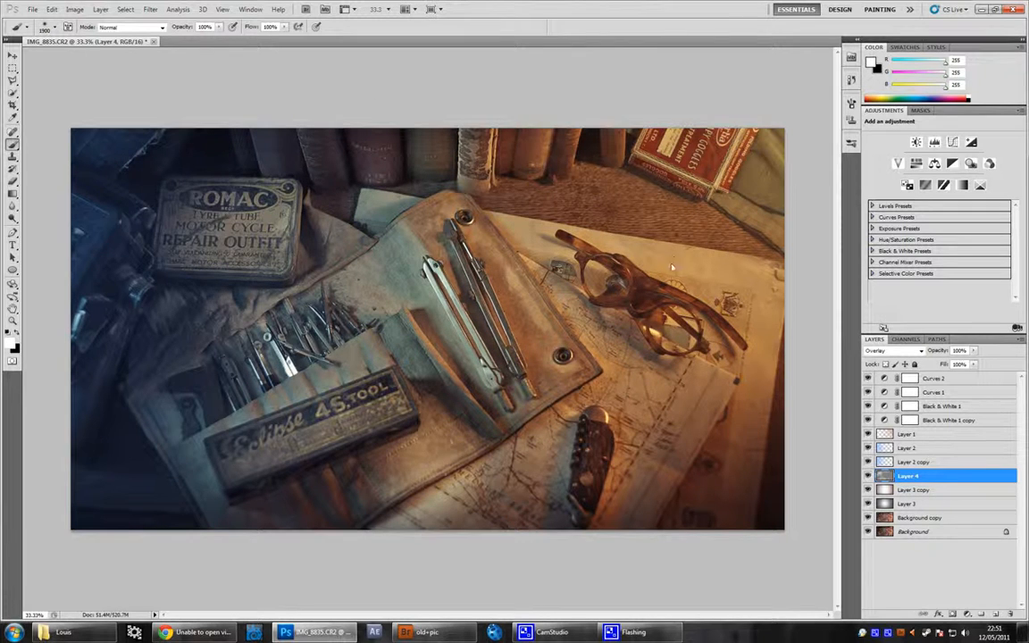
drag(699, 201, 720, 153)
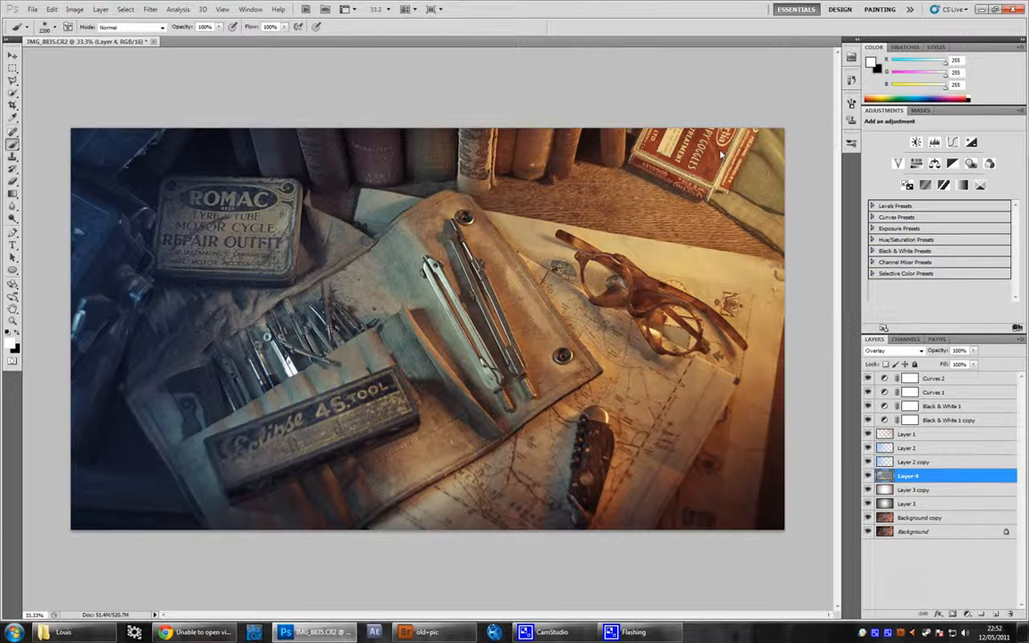
Soften the dodging strokes on Layer 4 with a strong Gaussian Blur
click(154, 10)
mouse_move(183, 105)
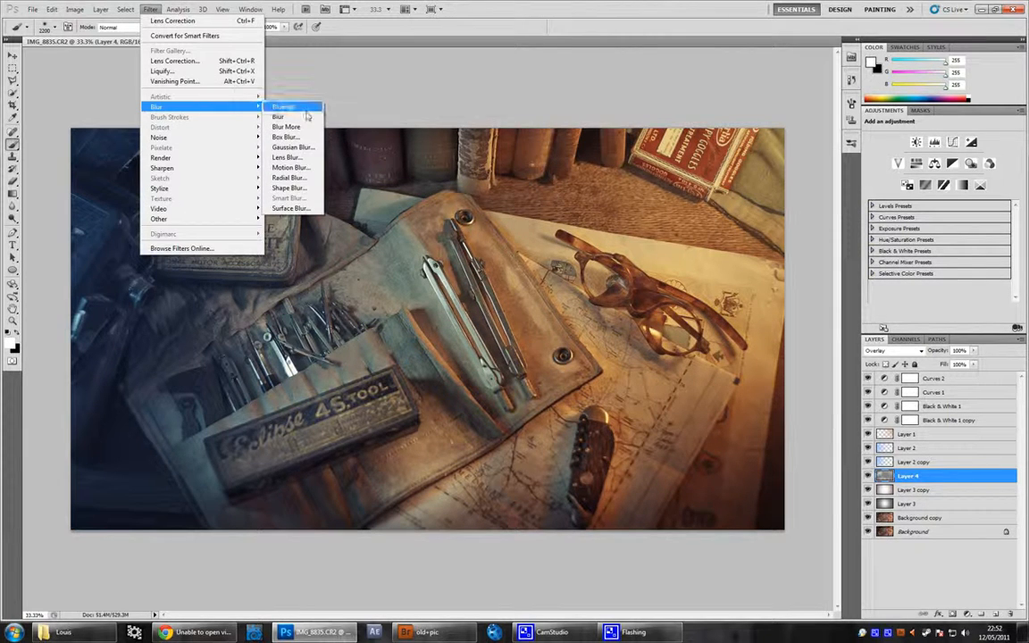
click(288, 138)
drag(714, 300, 744, 303)
click(783, 156)
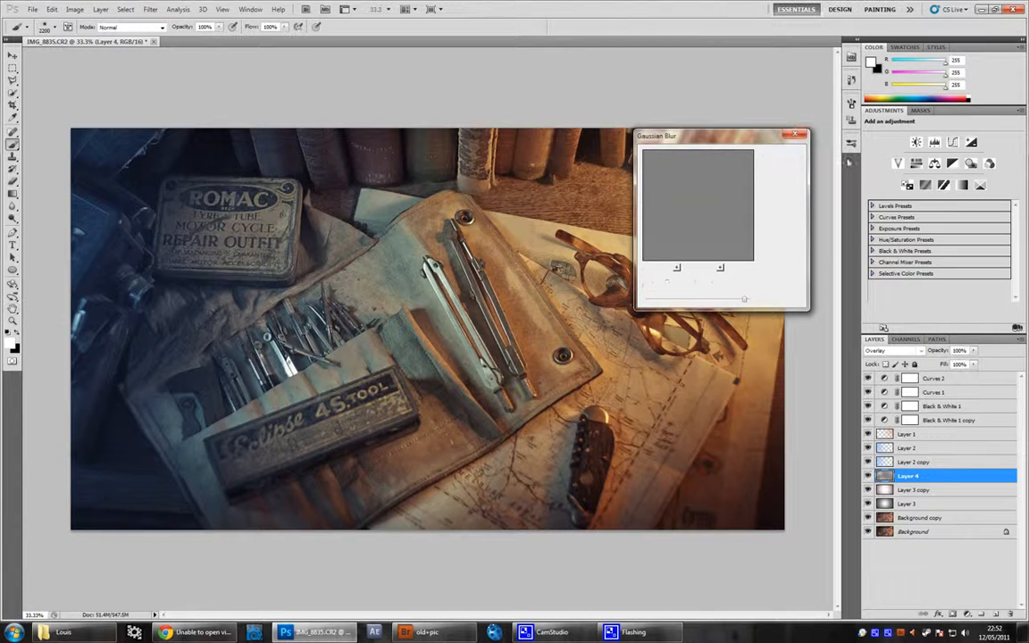
Darken the shadows and midtones in the Curves 2 adjustment, setting the lower RGB point to input 62, output 29
click(890, 378)
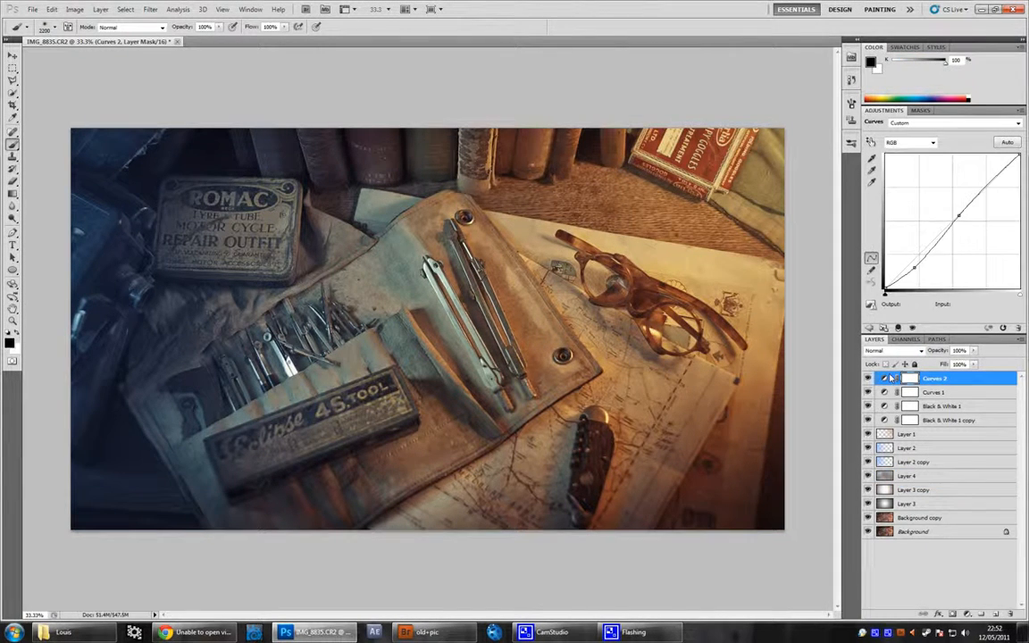
drag(958, 215, 962, 218)
drag(913, 268, 921, 278)
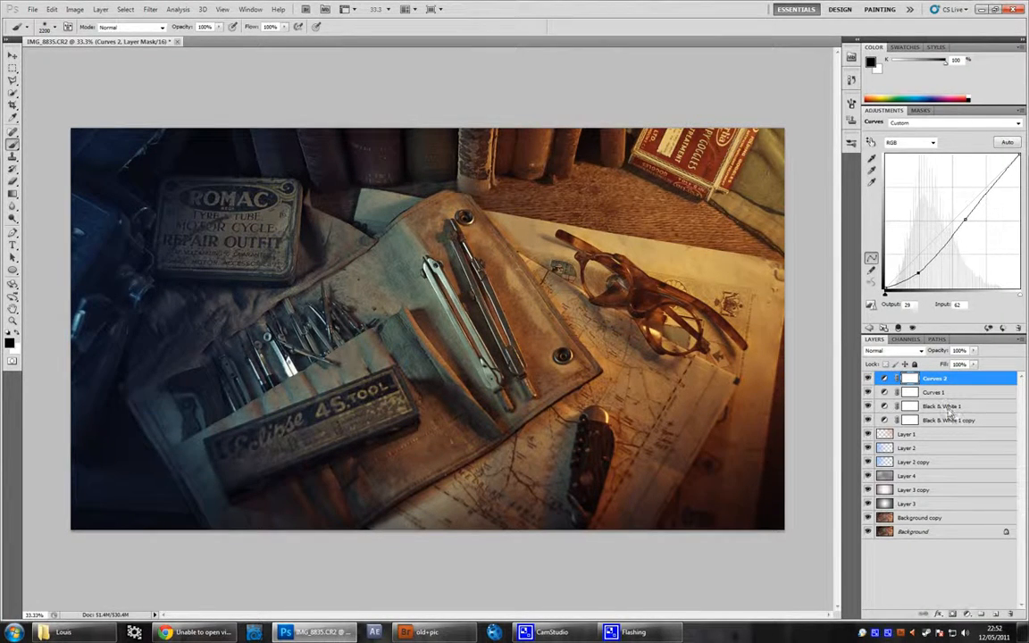
Raise the Black & White 1 adjustment layer's opacity to 62%
click(946, 406)
click(948, 420)
click(950, 408)
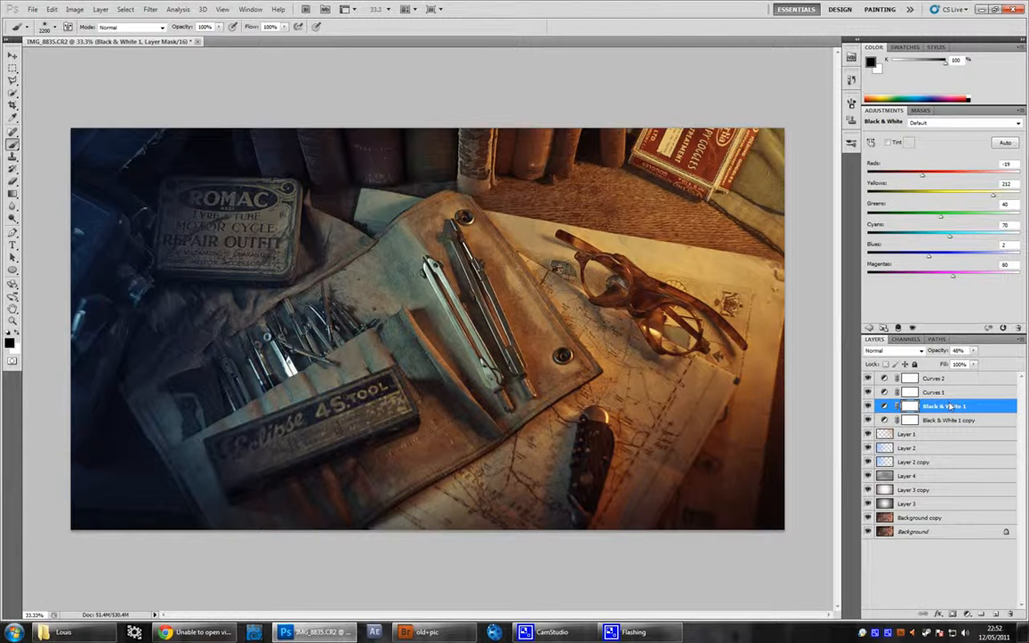
drag(973, 351, 977, 363)
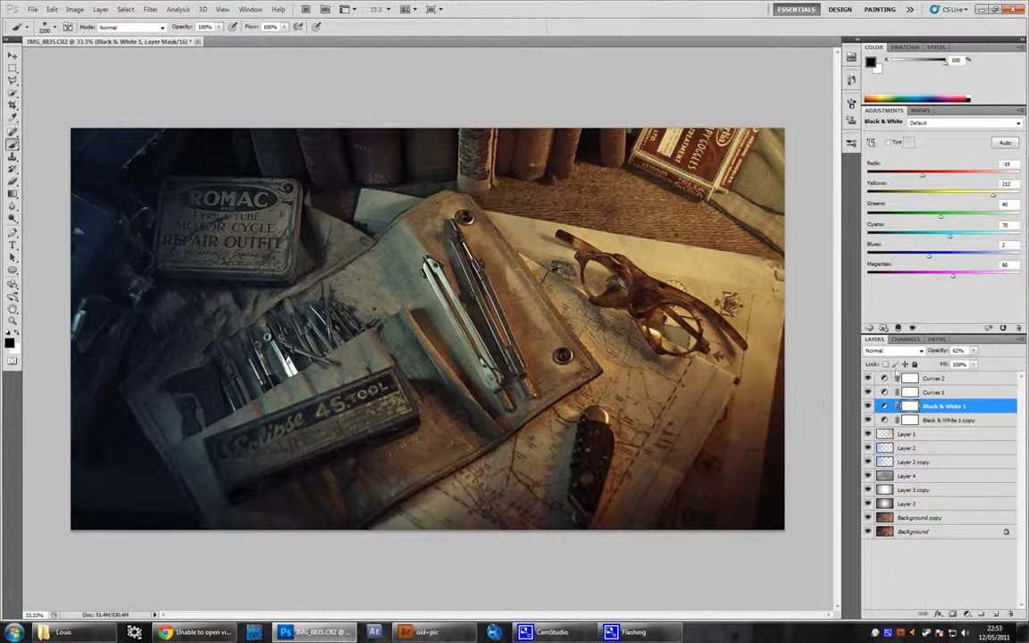
Add a new layer above Layer 1 and paint a soft quick mask over the left side of the photo
click(946, 434)
click(996, 614)
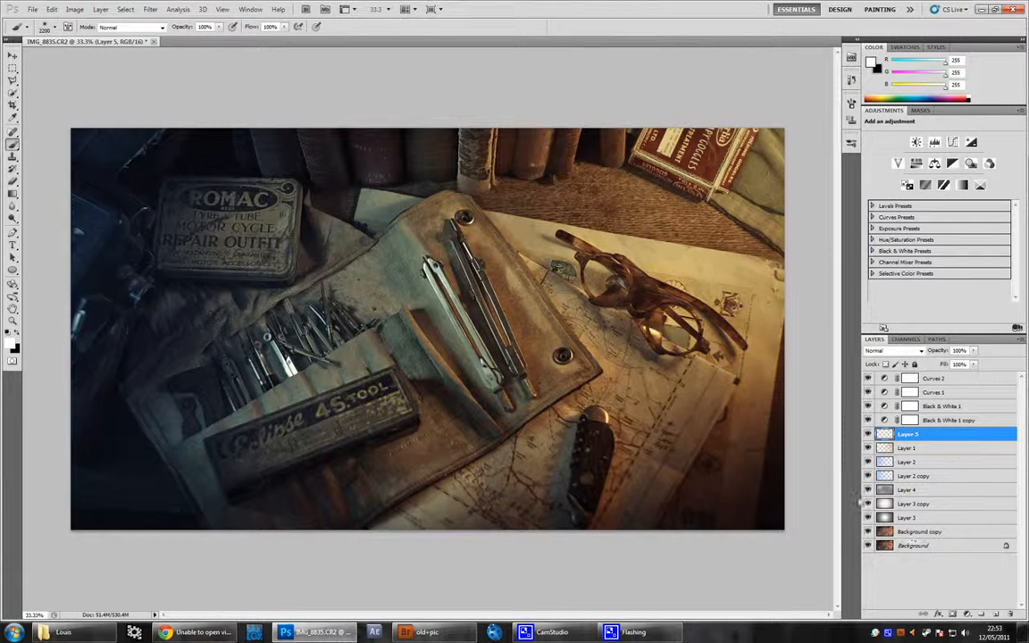
key(q)
key(q)
key(q)
key(q)
key(q)
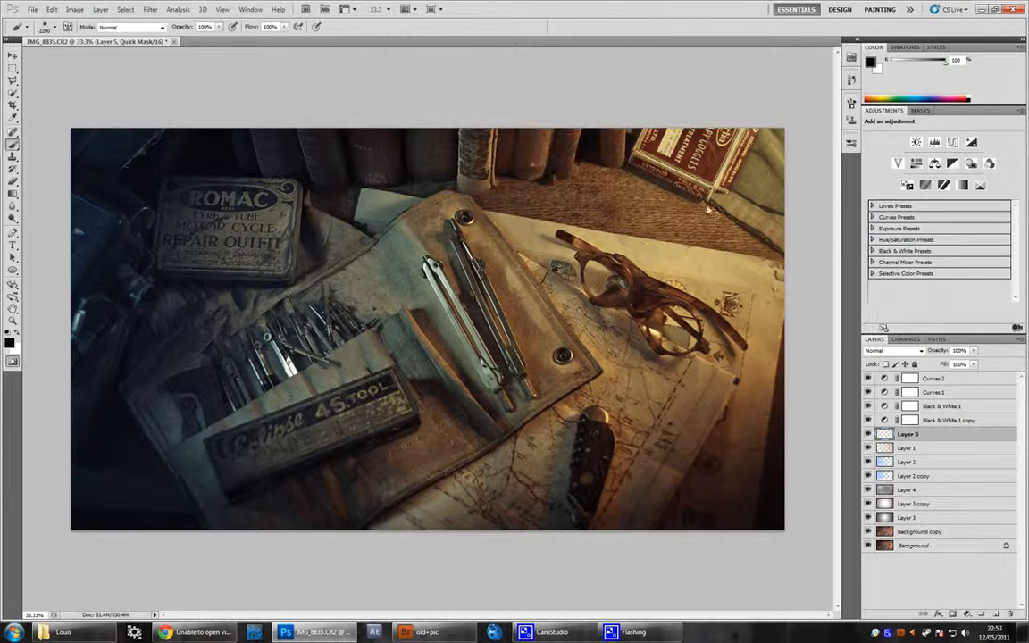
mouse_move(156, 305)
mouse_down()
mouse_move(154, 418)
mouse_move(153, 365)
mouse_move(176, 254)
mouse_up()
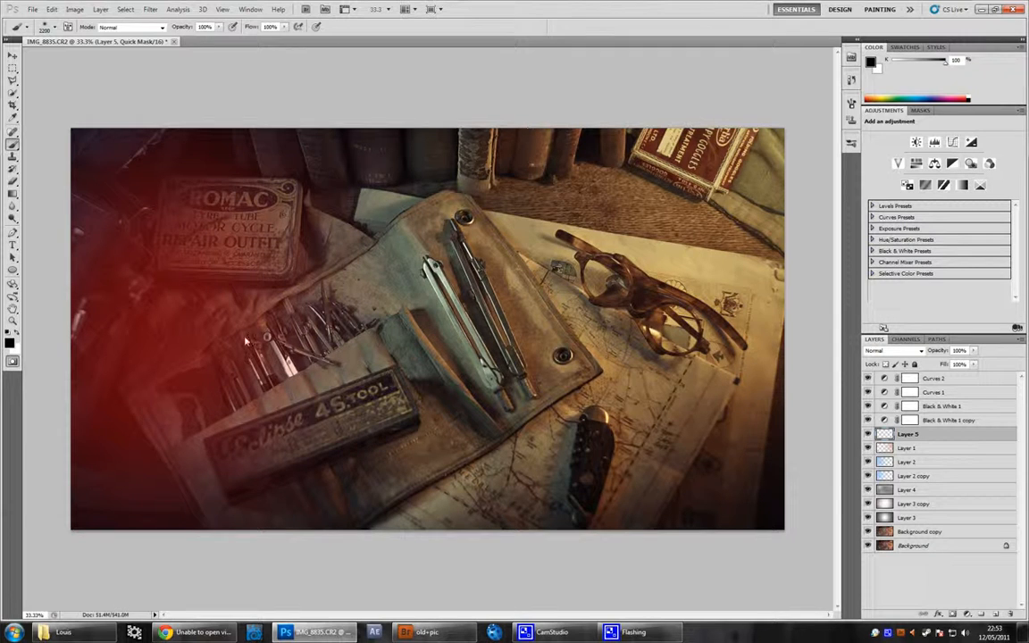
Convert the quick mask to a selection and invert it so the painted left area is selected
key(q)
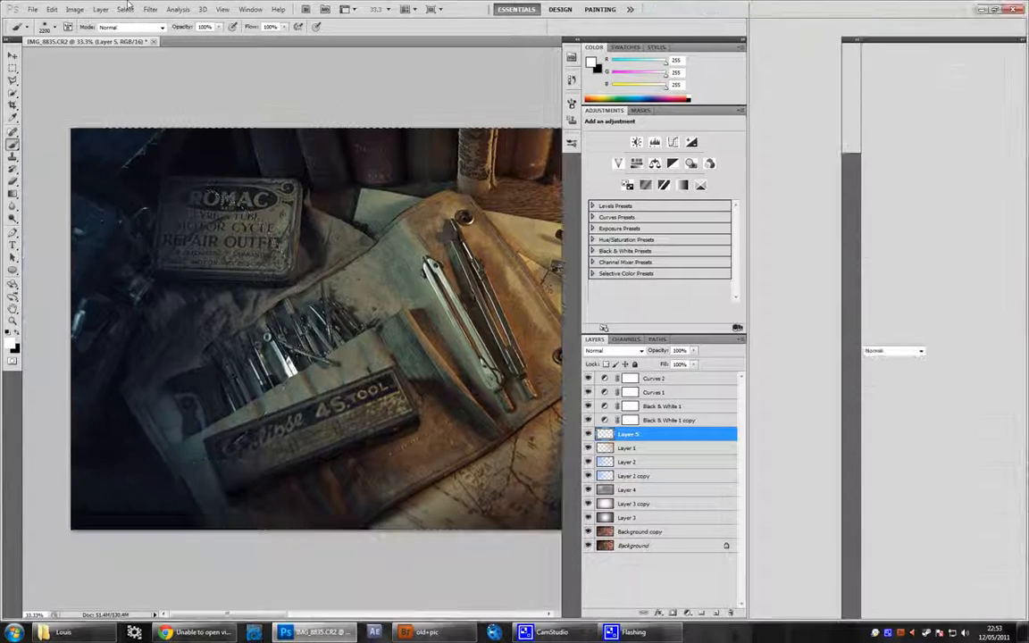
click(126, 9)
click(155, 53)
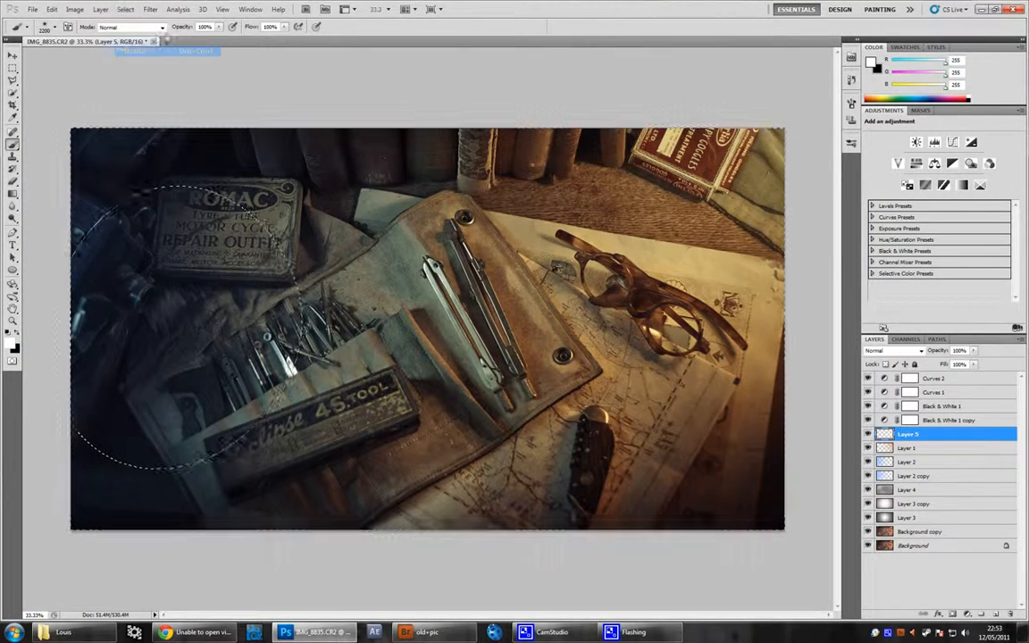
Brighten the selected left area with a masked Curves adjustment, setting RGB input 167 to output 191 and anchoring the shadows
click(969, 614)
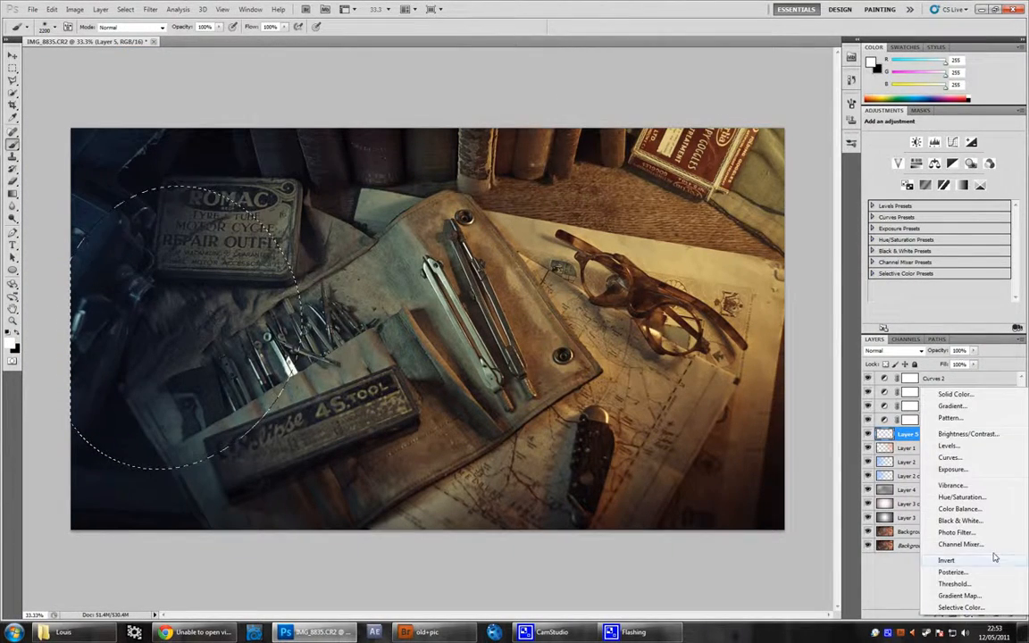
click(949, 457)
drag(978, 197, 974, 191)
drag(924, 244, 923, 249)
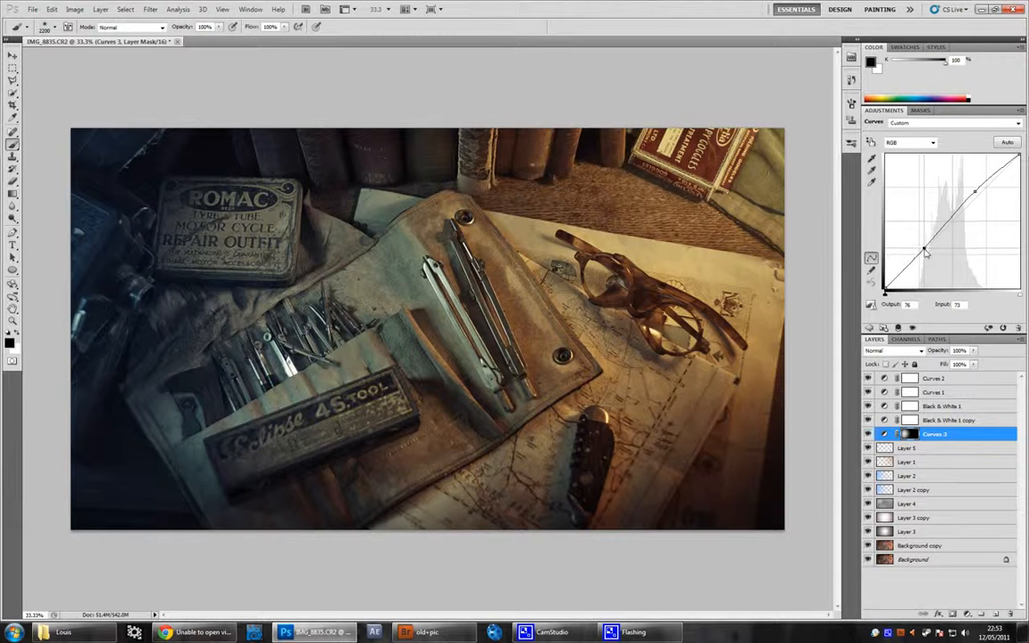
drag(975, 191, 972, 187)
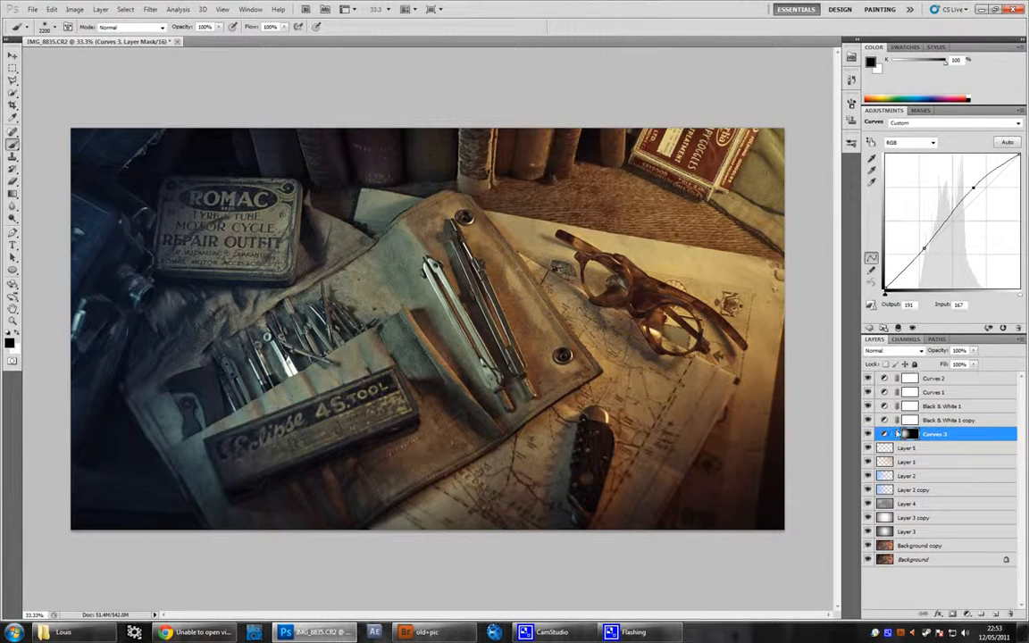
Compare the photo with and without the Curves 3 adjustment and raise Layer 2's opacity to about 58%
key(v)
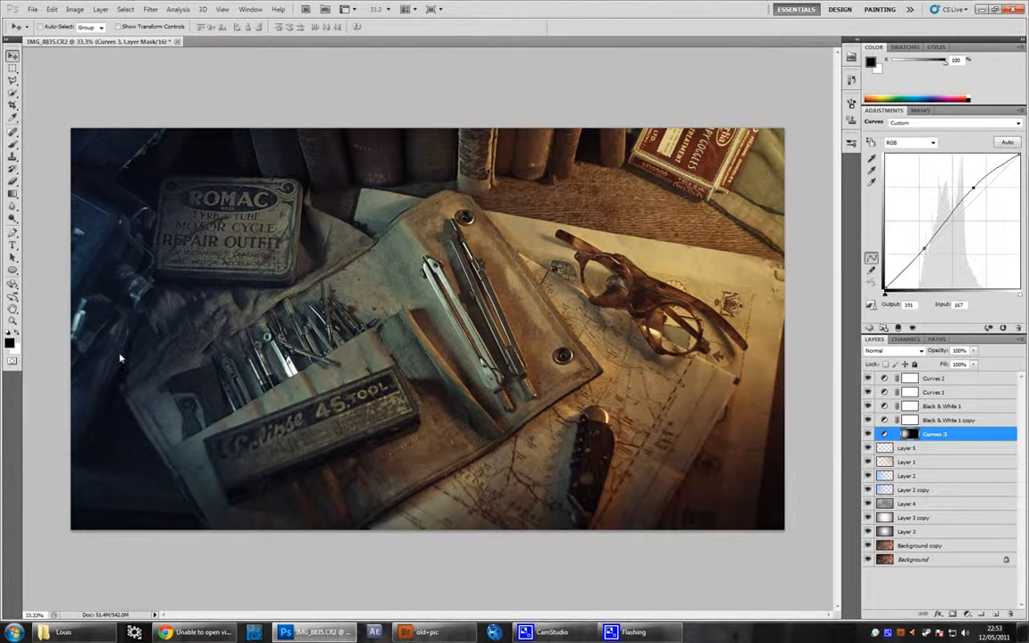
click(867, 434)
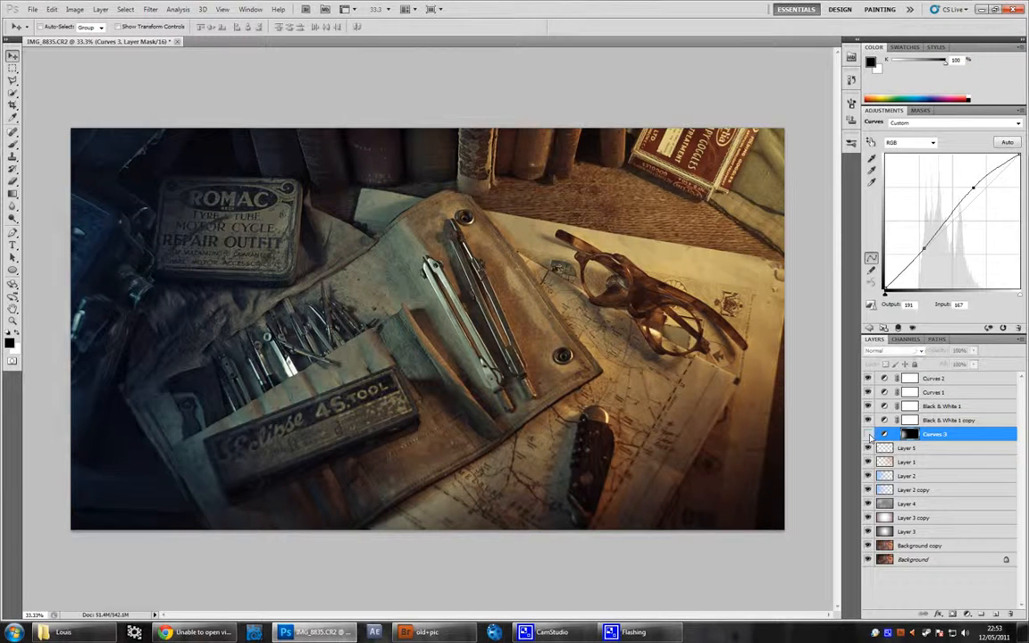
click(867, 433)
click(906, 475)
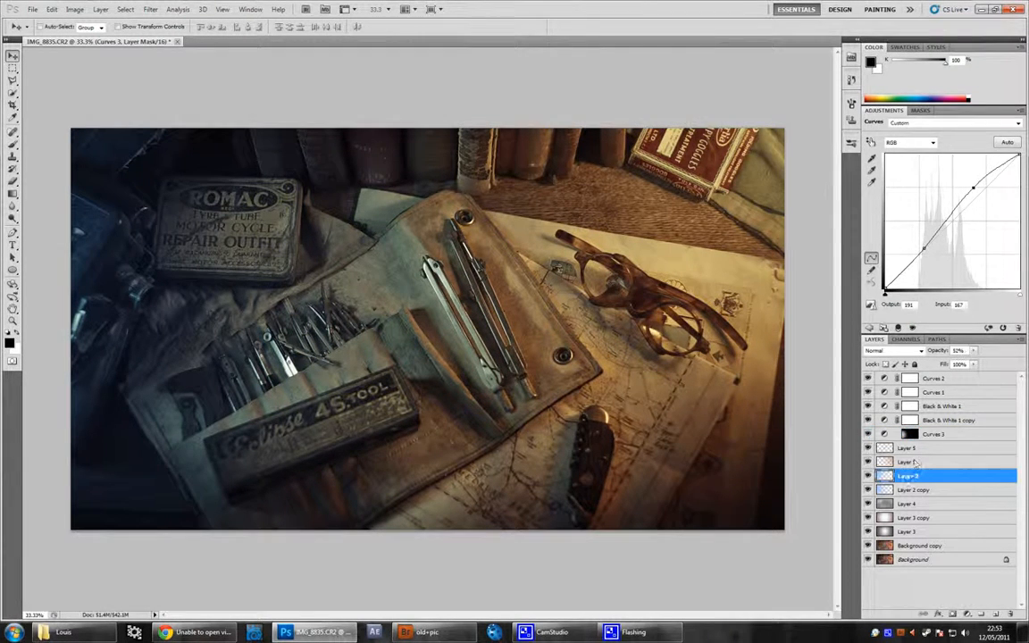
drag(973, 350, 976, 364)
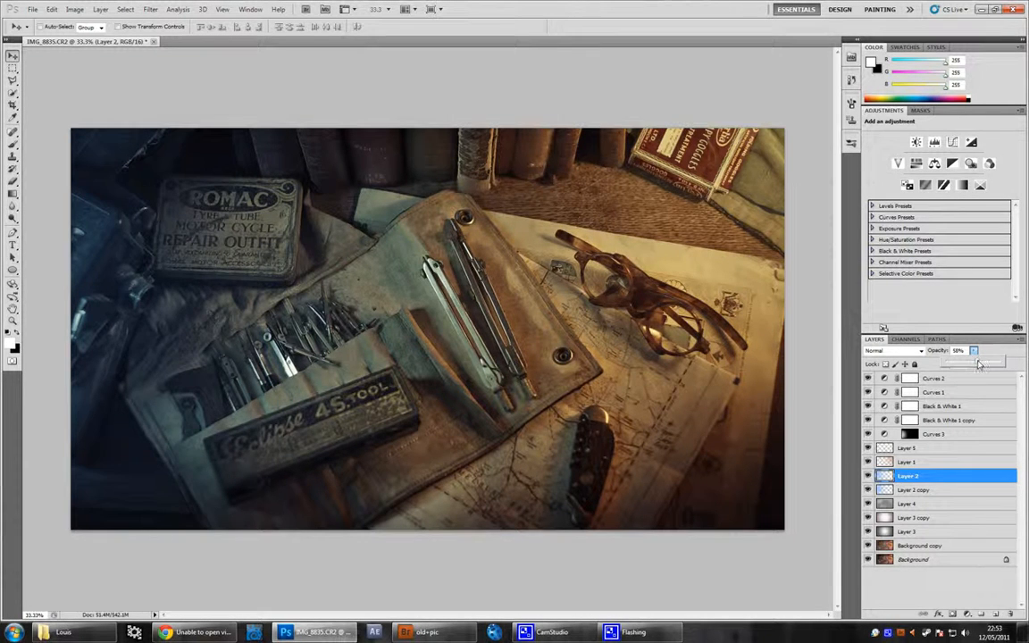
Set Layer 2 copy's opacity to 50% and add a layer mask, brushing black on it to soften the tint on the left
click(929, 490)
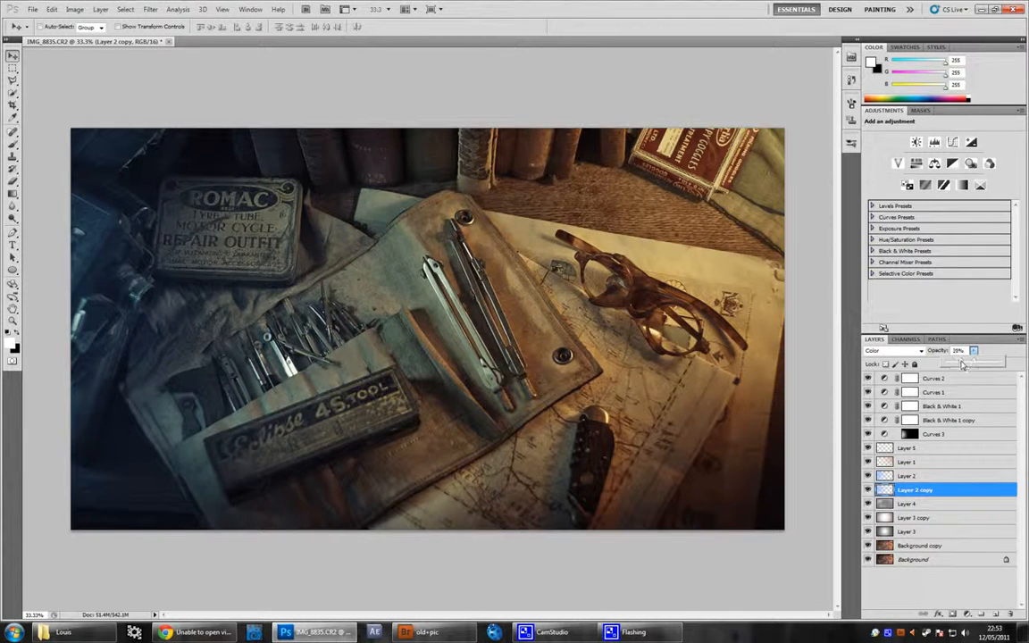
drag(973, 350, 962, 364)
drag(973, 364, 972, 364)
click(952, 614)
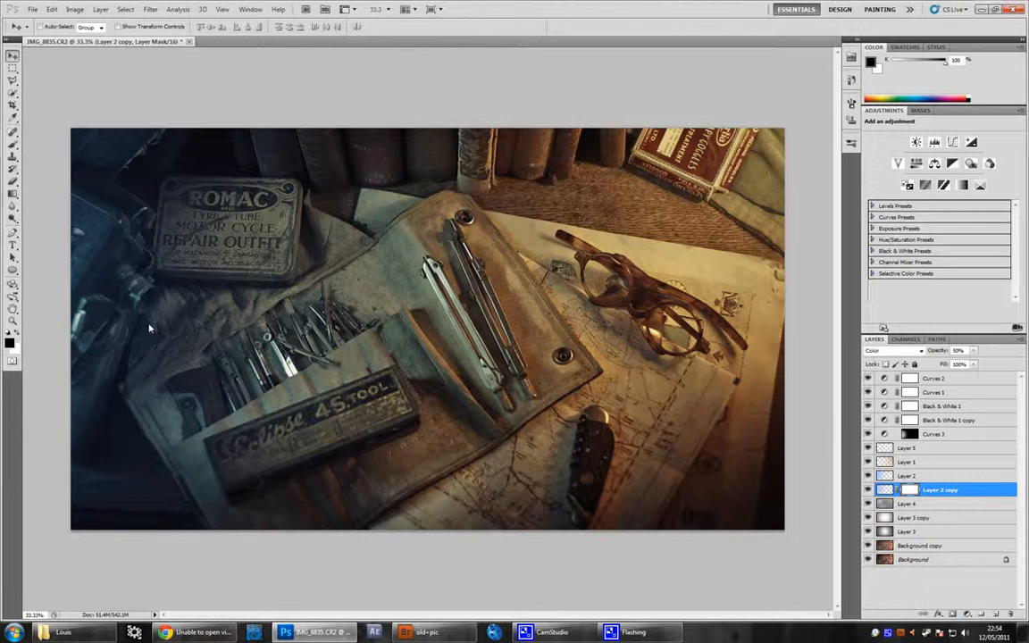
key(b)
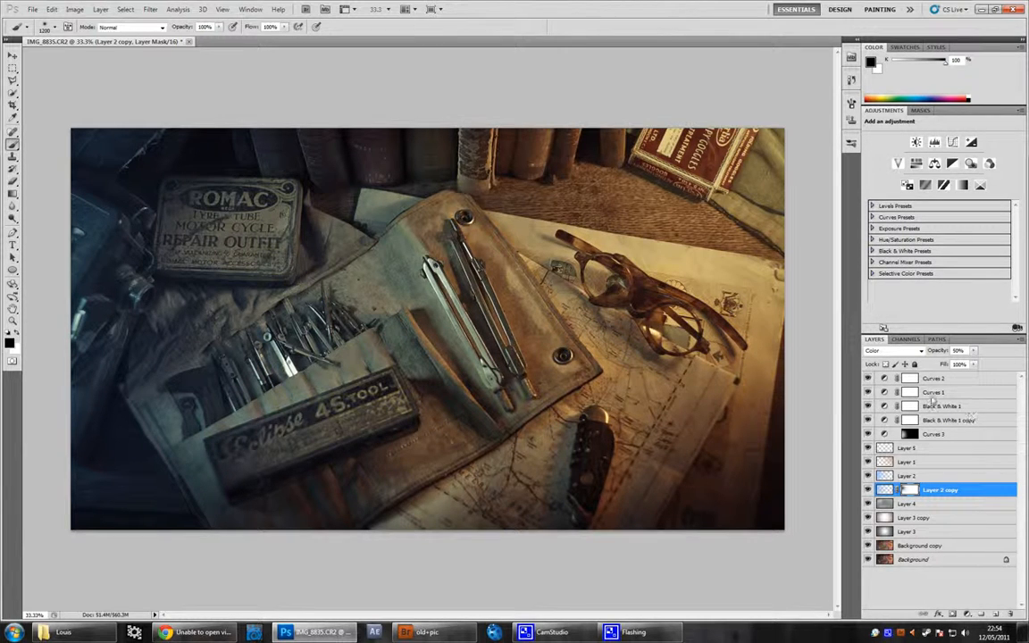
Darken the Curves 2 adjustment by lowering its shadow point and moving the midtone point to about input 163, output 126
click(885, 379)
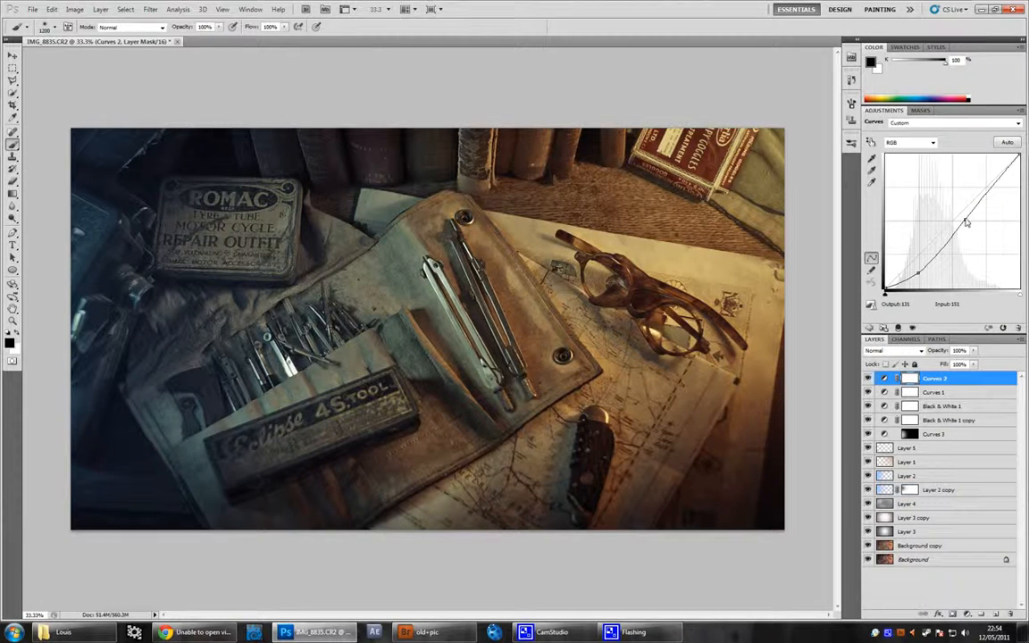
drag(966, 220, 971, 225)
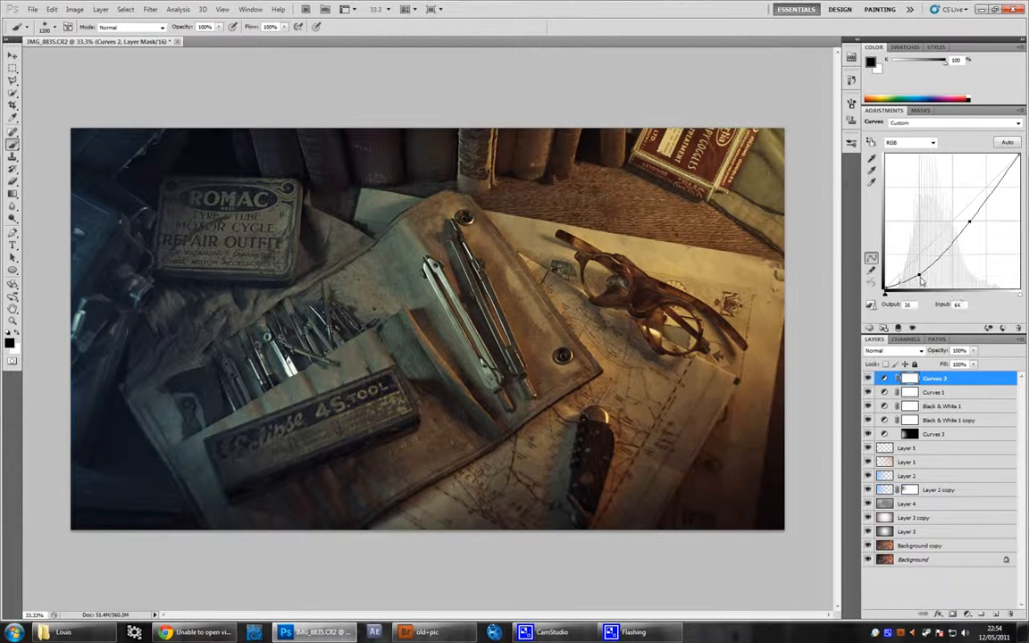
drag(919, 276, 923, 281)
click(968, 221)
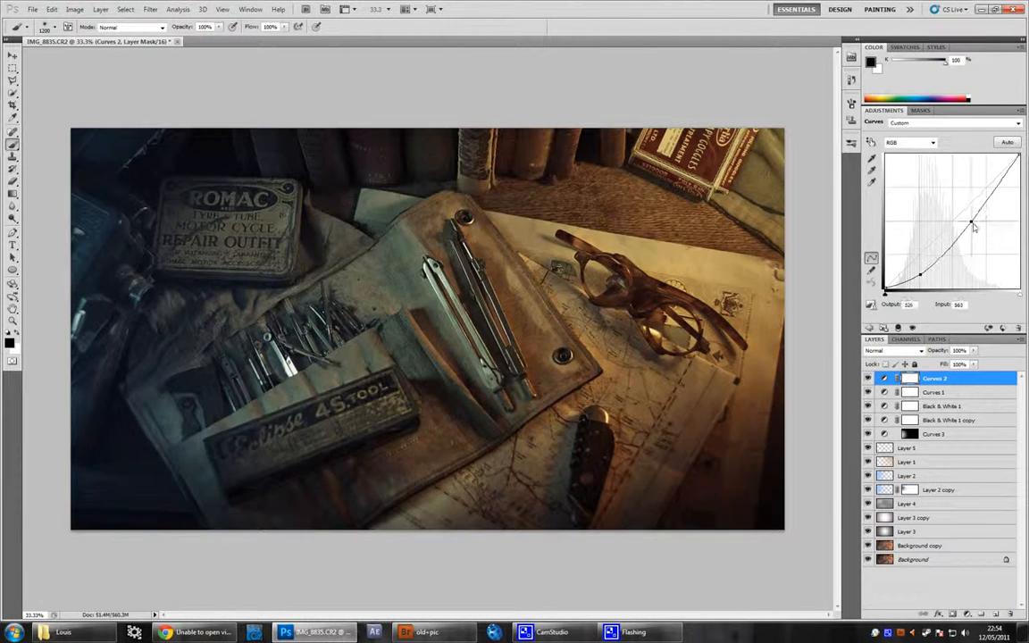
Set the Black & White 1 adjustment layer's opacity to about 69%
click(947, 420)
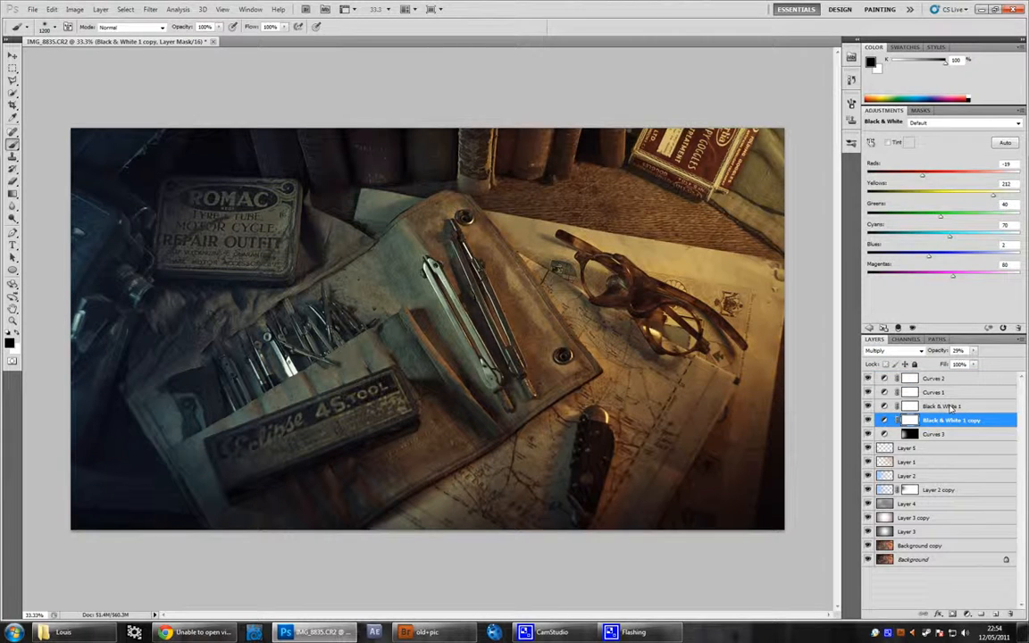
click(947, 405)
click(973, 350)
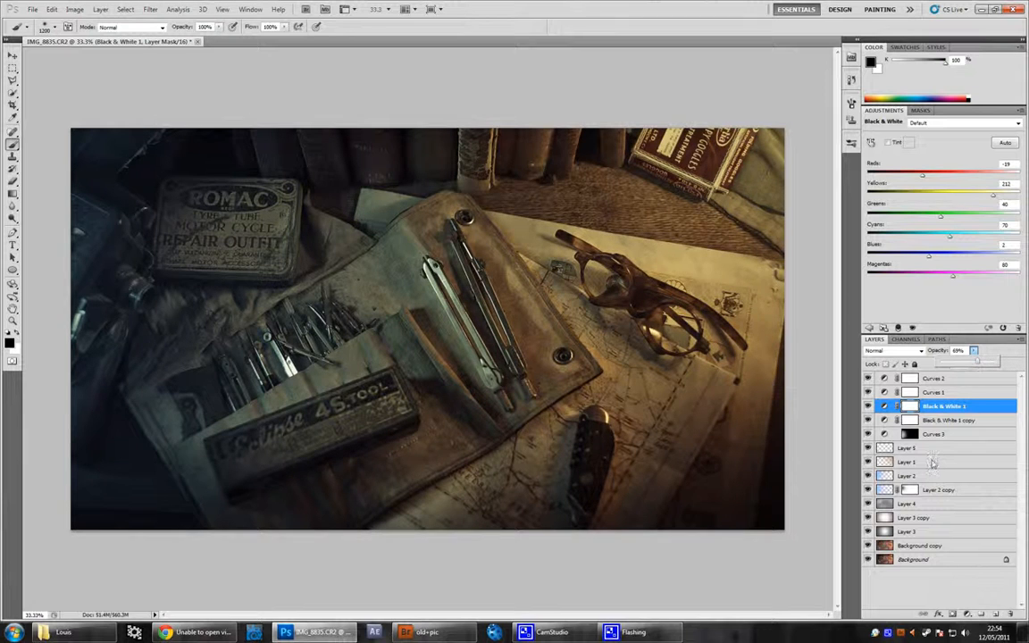
Strengthen the warm glow by raising Layer 1's opacity to about 97%
click(928, 461)
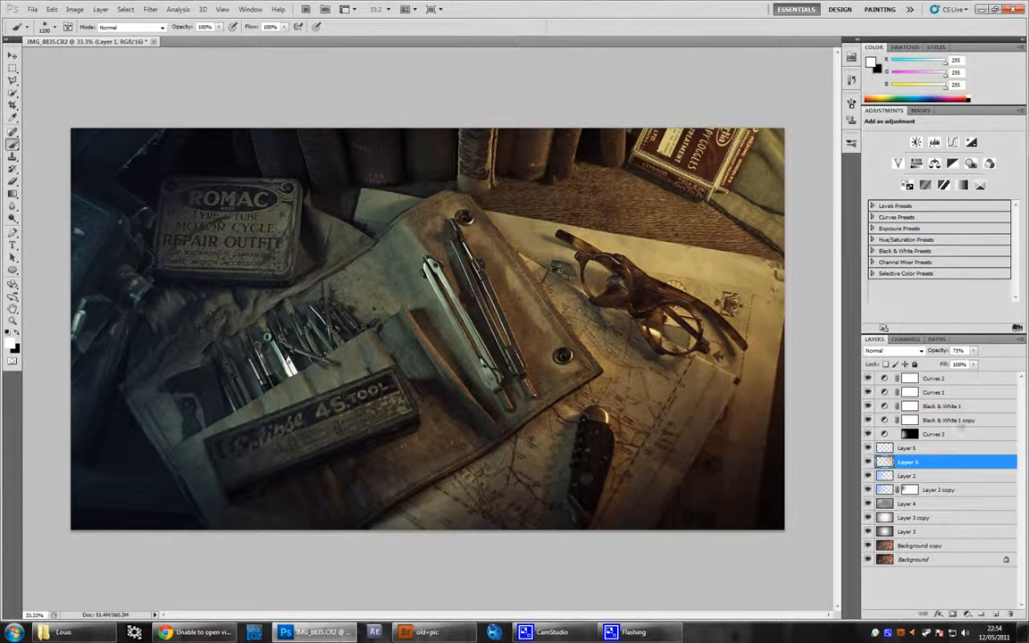
click(974, 350)
drag(985, 364, 990, 365)
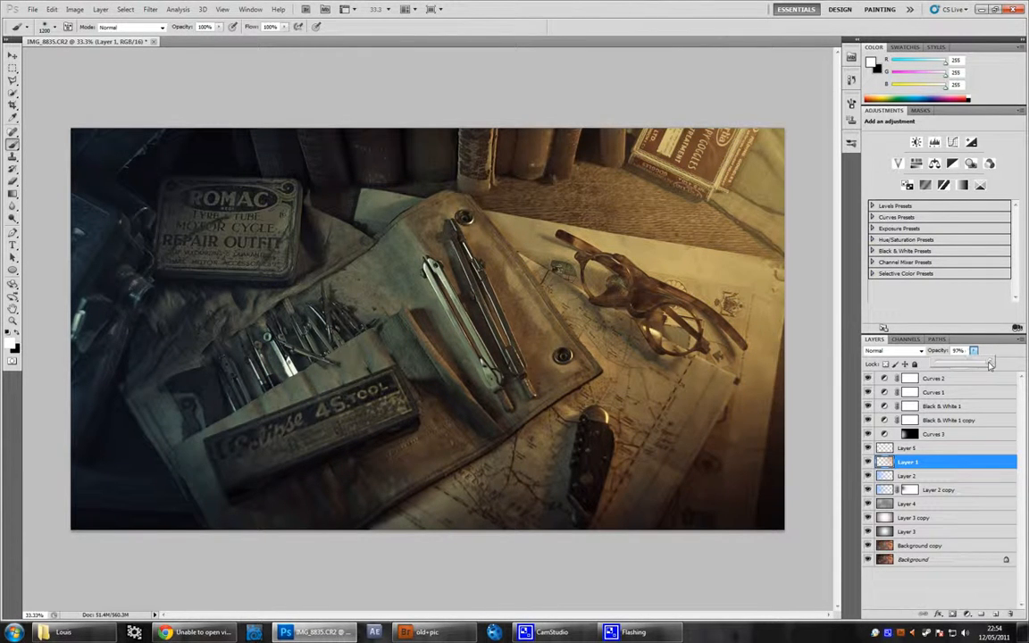
drag(989, 365, 991, 364)
Add a new layer between Layer 5 and Curves 3 and fill it with 50% gray
click(950, 477)
click(996, 615)
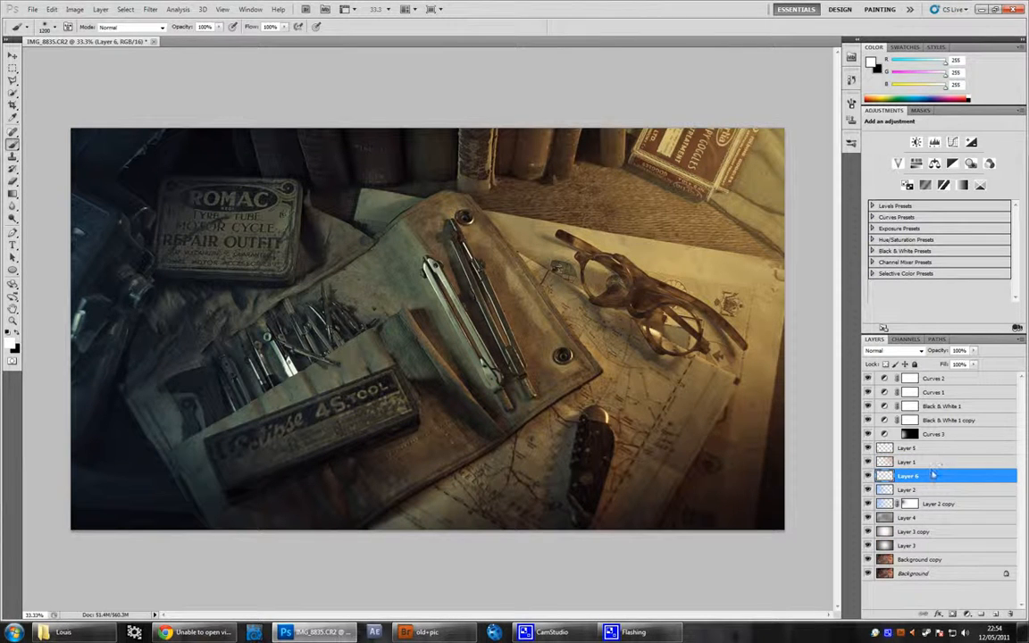
drag(940, 475, 941, 442)
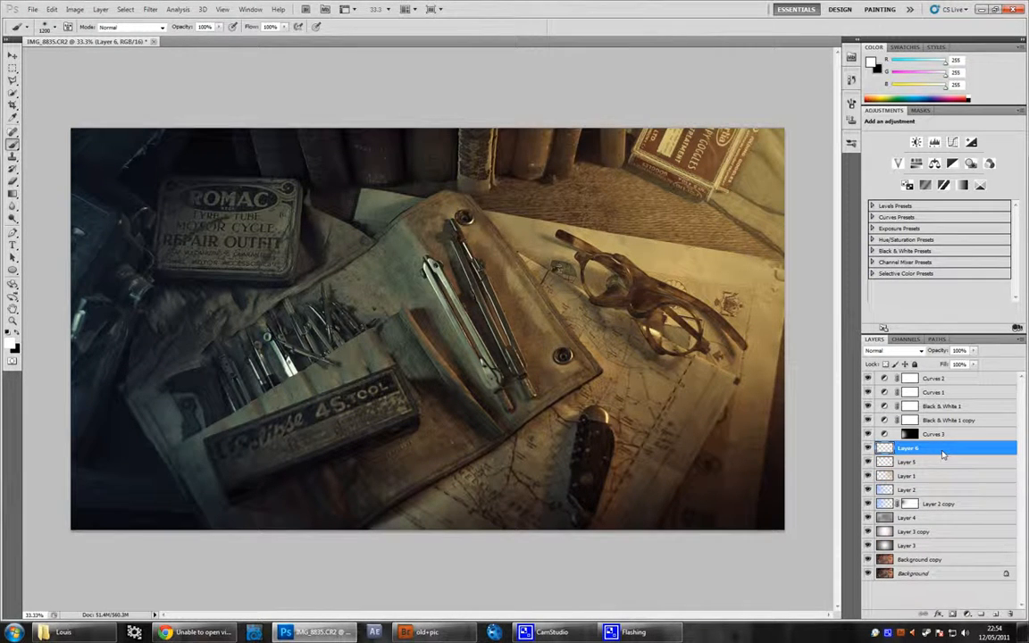
key(shift+F5)
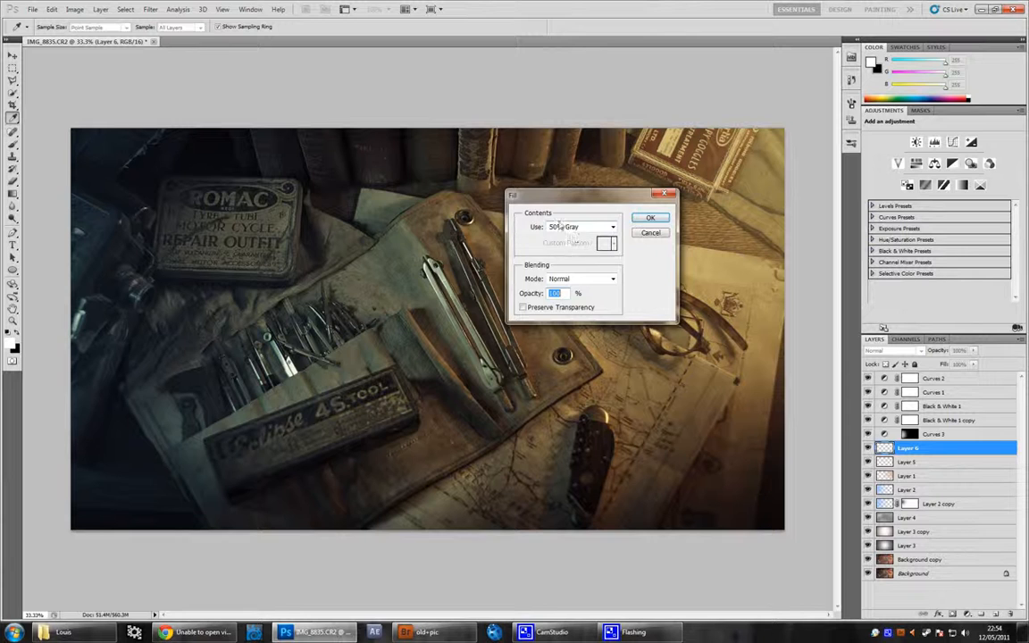
key(Return)
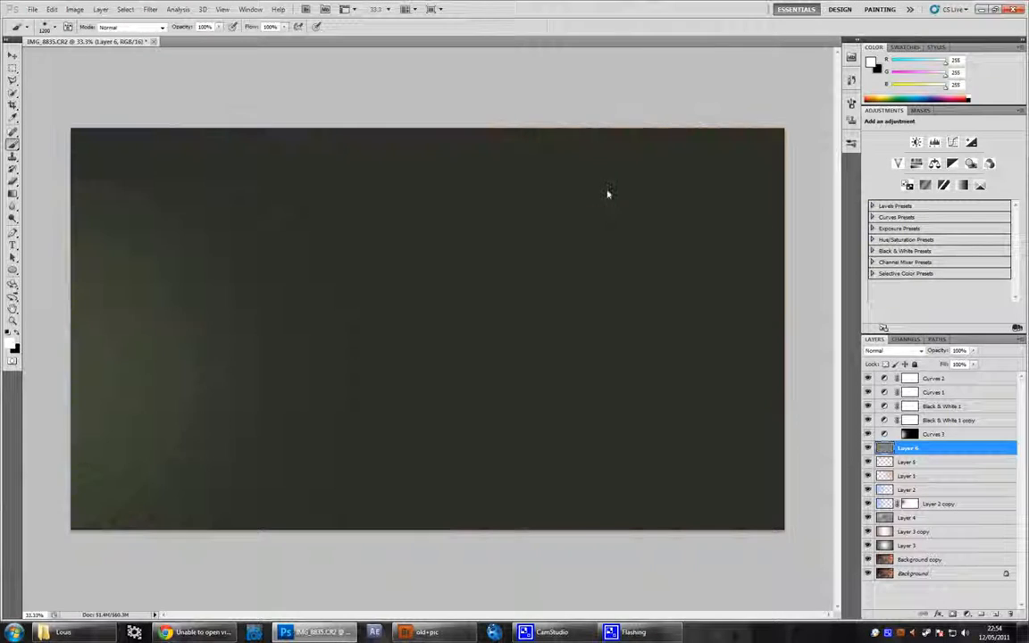
Apply Add Noise to the gray layer with 12.5% amount, Uniform distribution and Monochromatic enabled
click(150, 9)
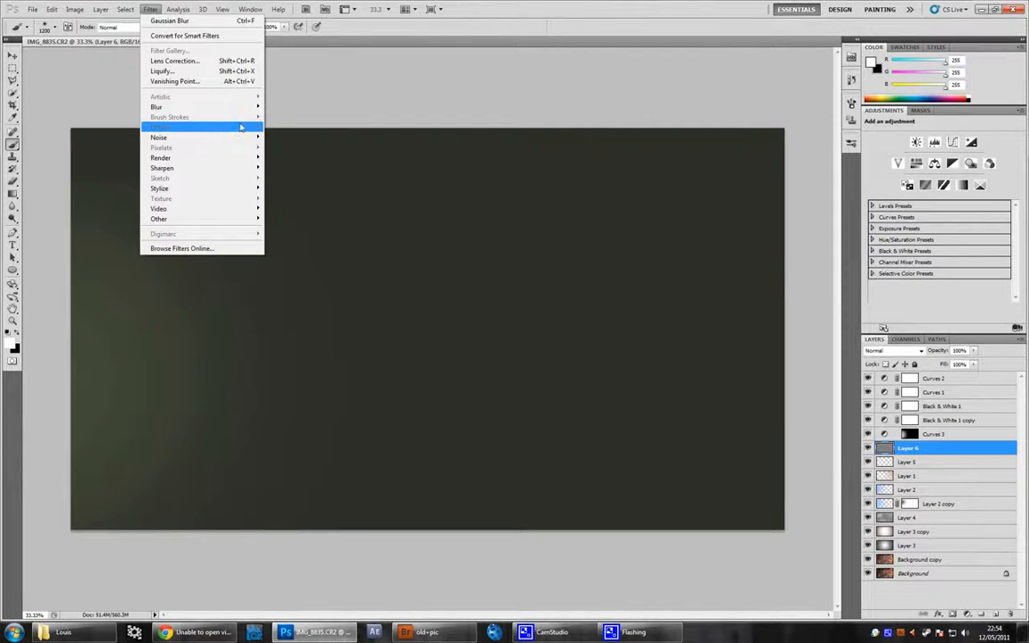
mouse_move(251, 137)
click(285, 137)
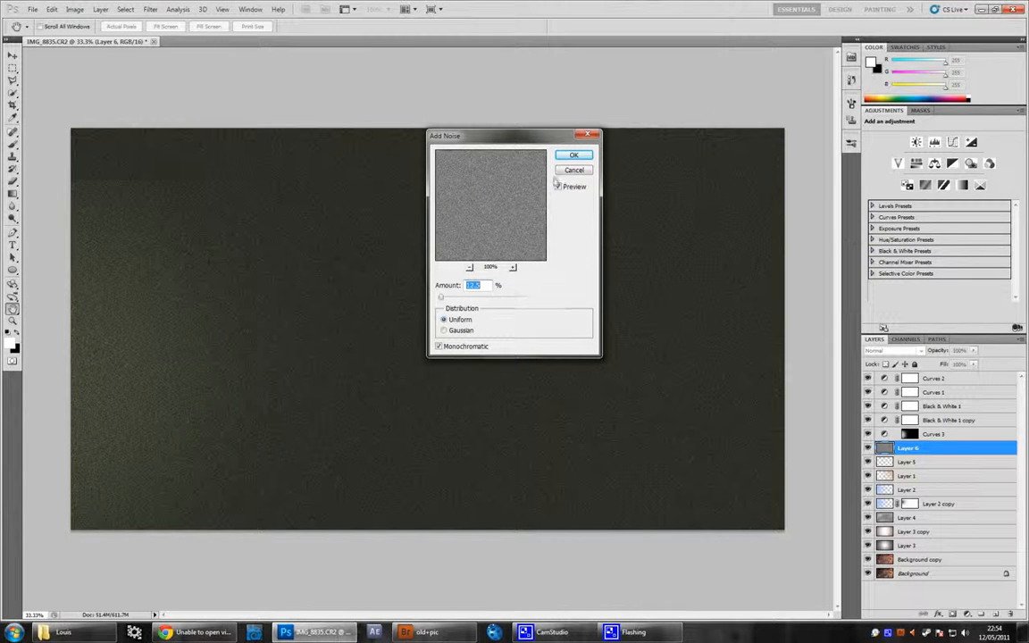
click(520, 194)
click(568, 157)
Scale the noise layer up to about 116% around its centre and set its blend mode to Soft Light
key(ctrl+t)
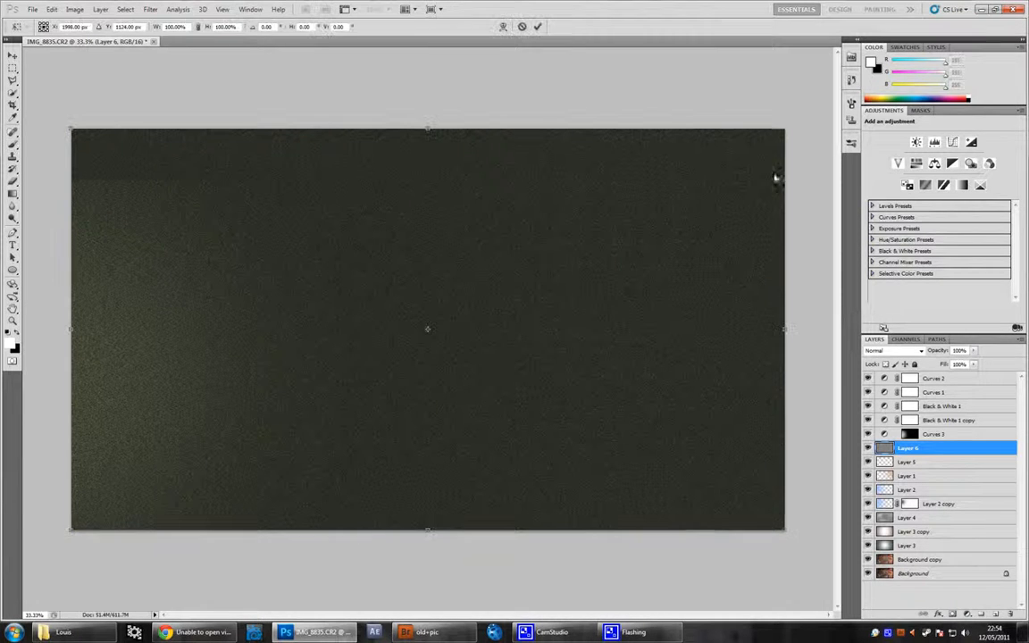
drag(785, 129, 840, 93)
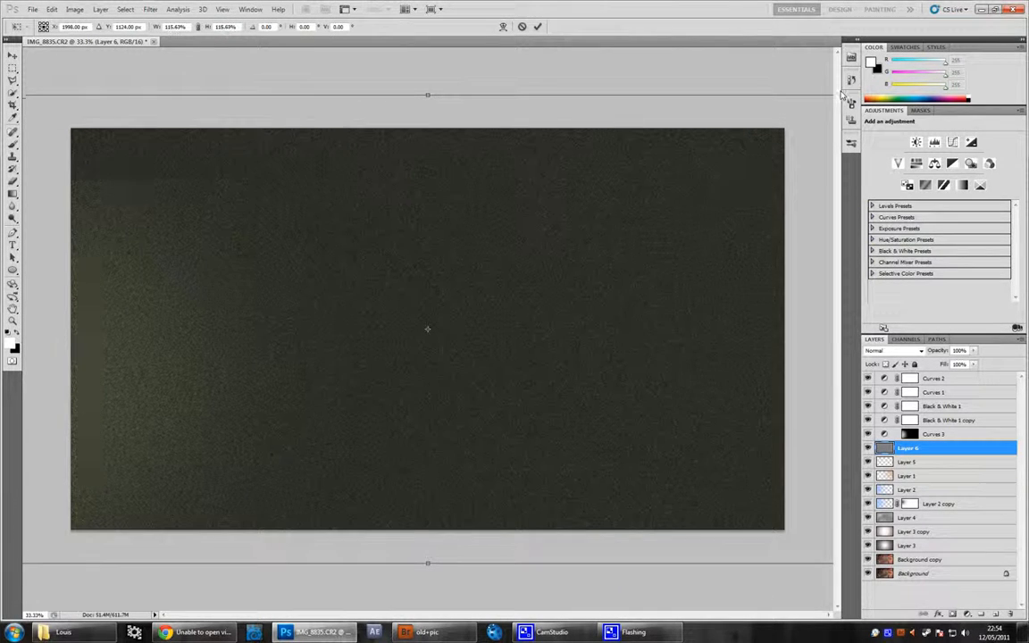
key(Return)
key(b)
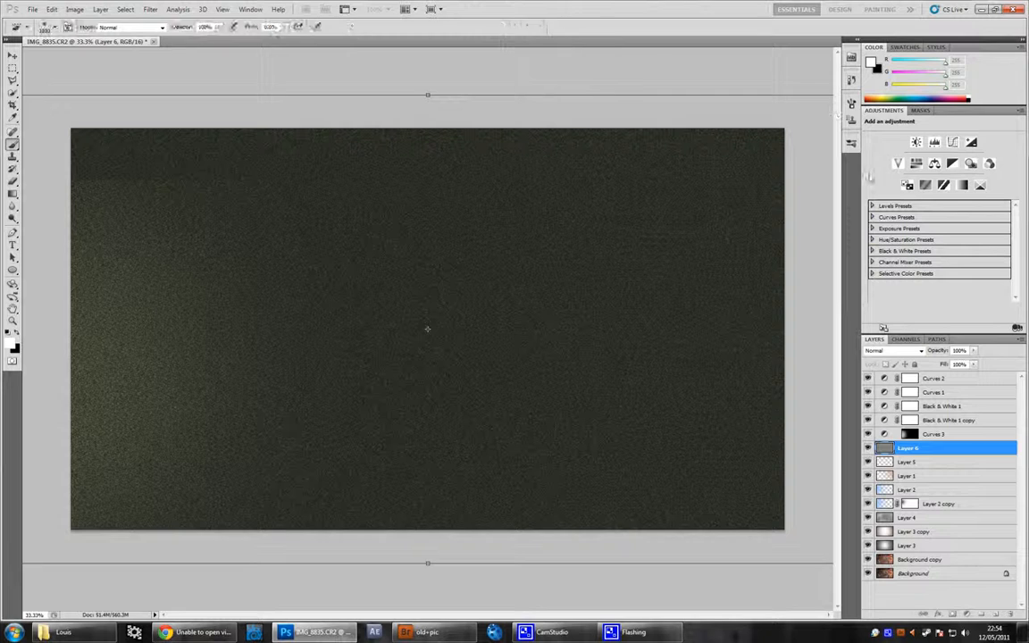
click(893, 350)
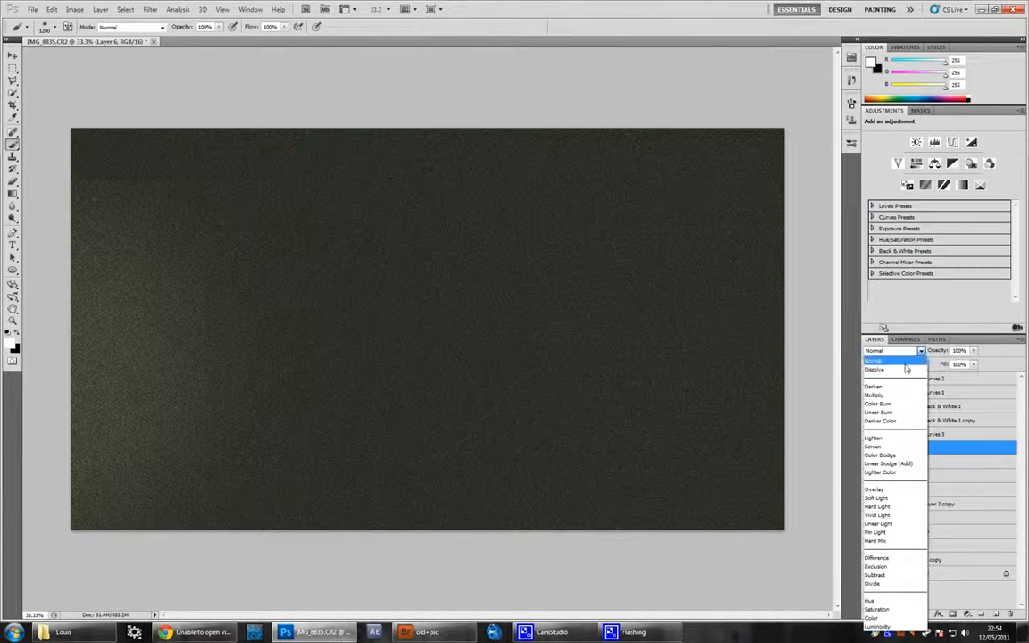
click(911, 494)
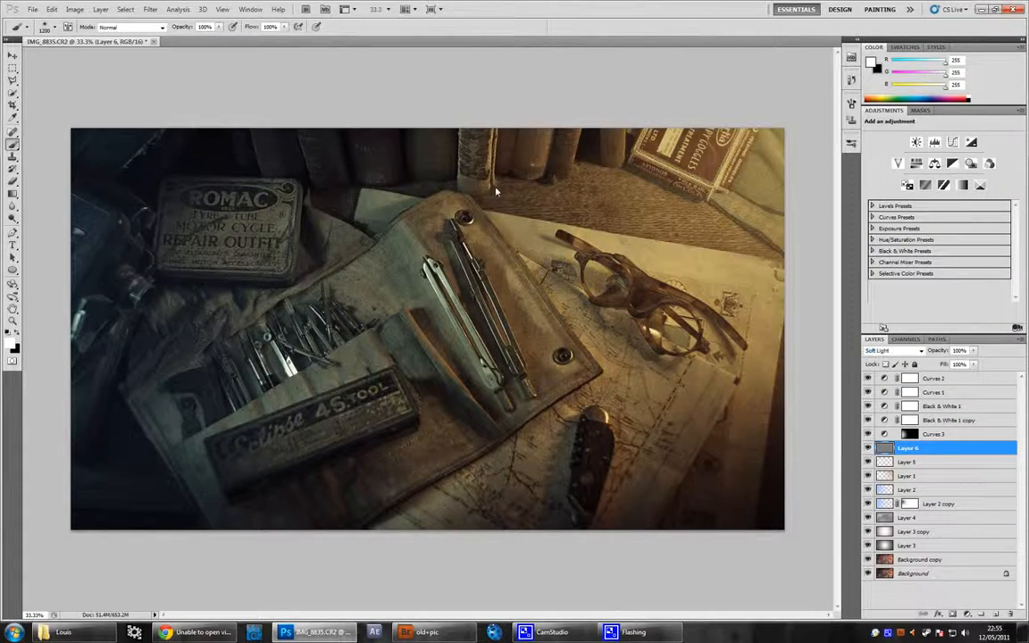
Examine the film grain up close on the drawing instruments, comparing the photo with and without the noise layer
key(z)
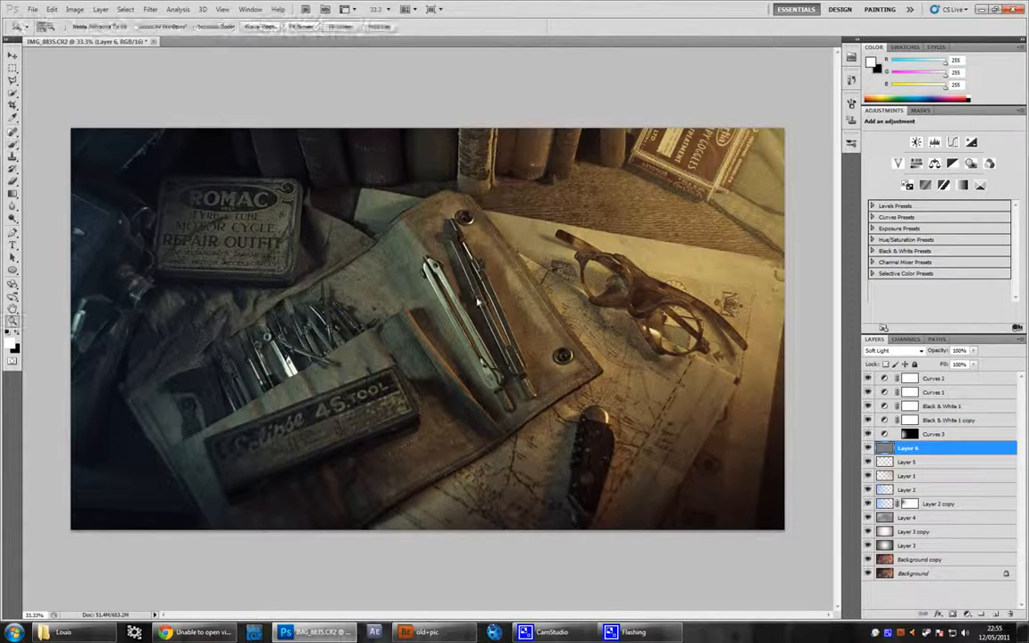
mouse_move(433, 259)
mouse_down()
mouse_move(502, 208)
mouse_move(568, 237)
mouse_move(494, 220)
mouse_up()
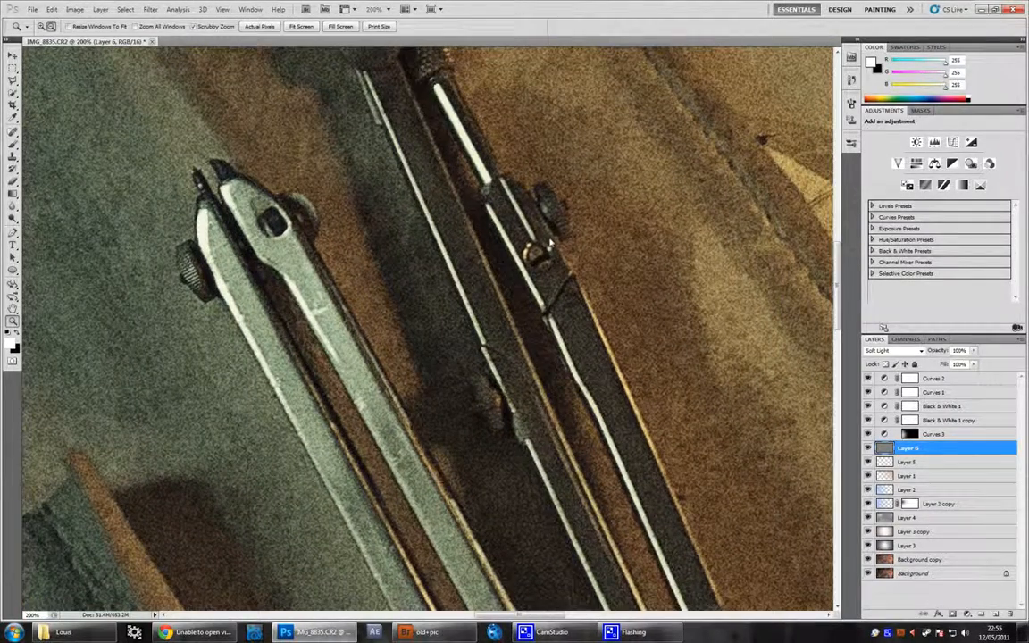
drag(678, 383, 520, 263)
click(867, 448)
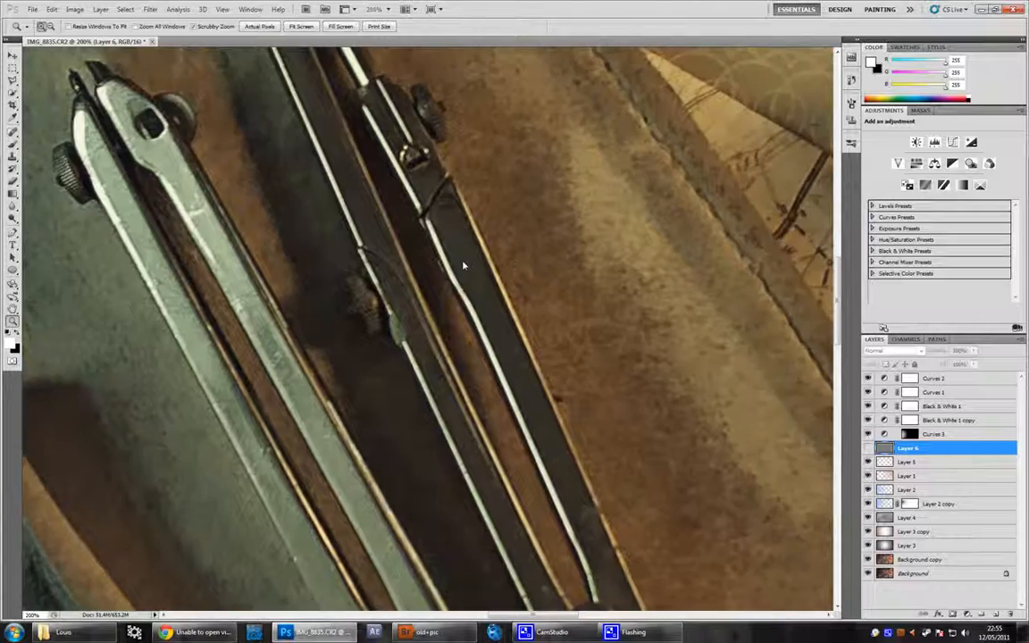
drag(521, 327, 455, 262)
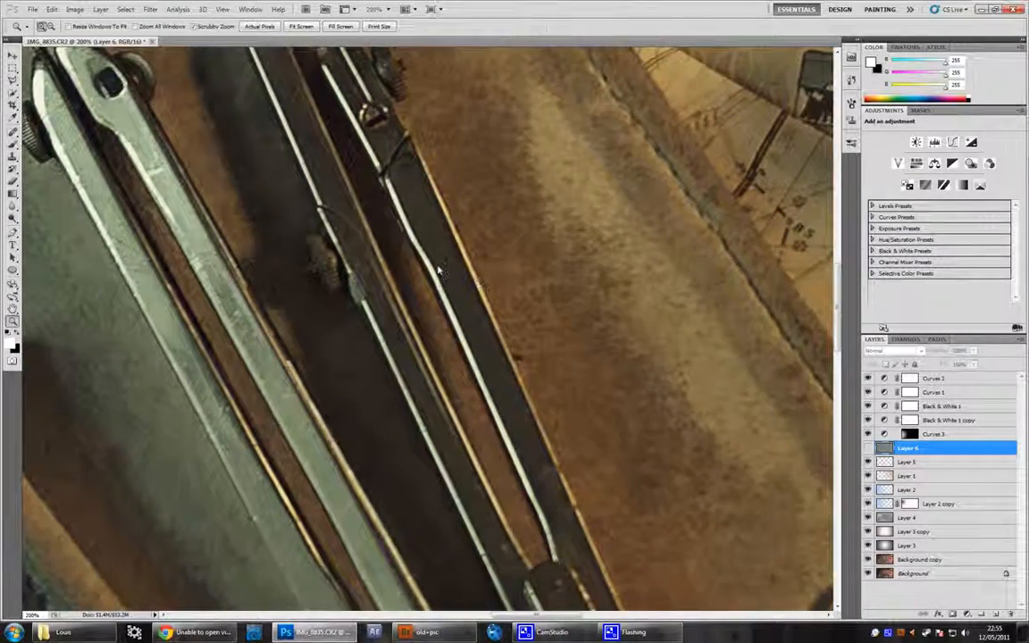
drag(418, 223, 441, 330)
mouse_move(447, 202)
mouse_down()
mouse_move(456, 251)
mouse_move(405, 323)
mouse_move(400, 317)
mouse_up()
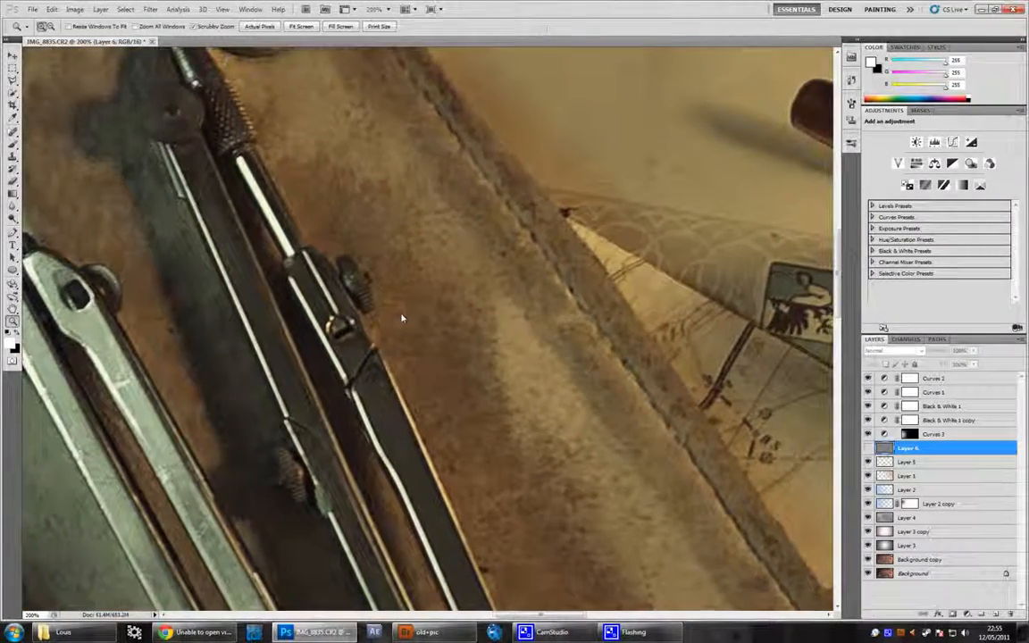
drag(394, 423, 395, 375)
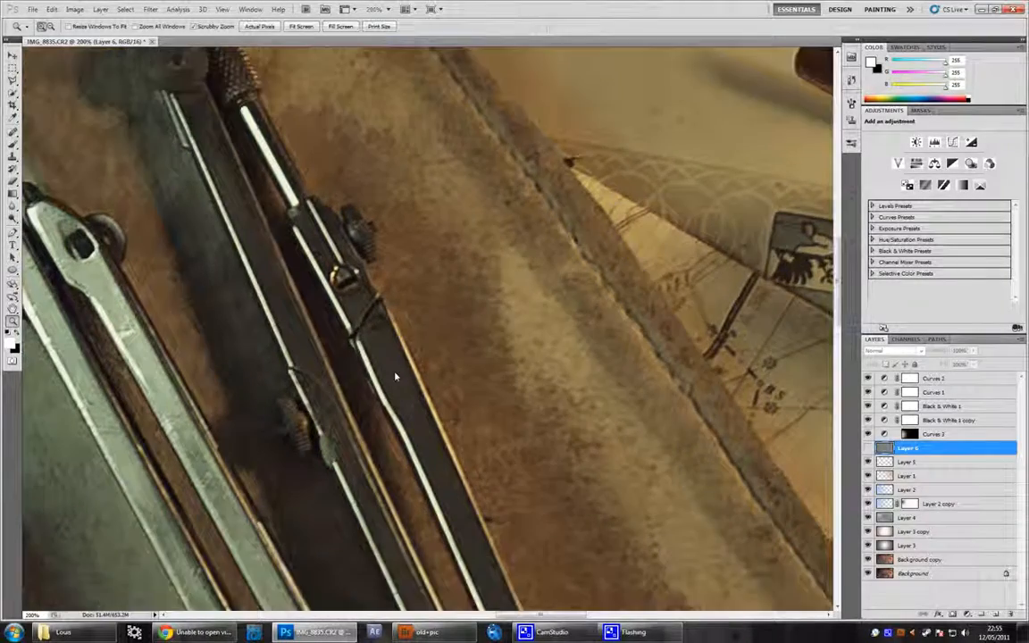
drag(149, 314, 297, 238)
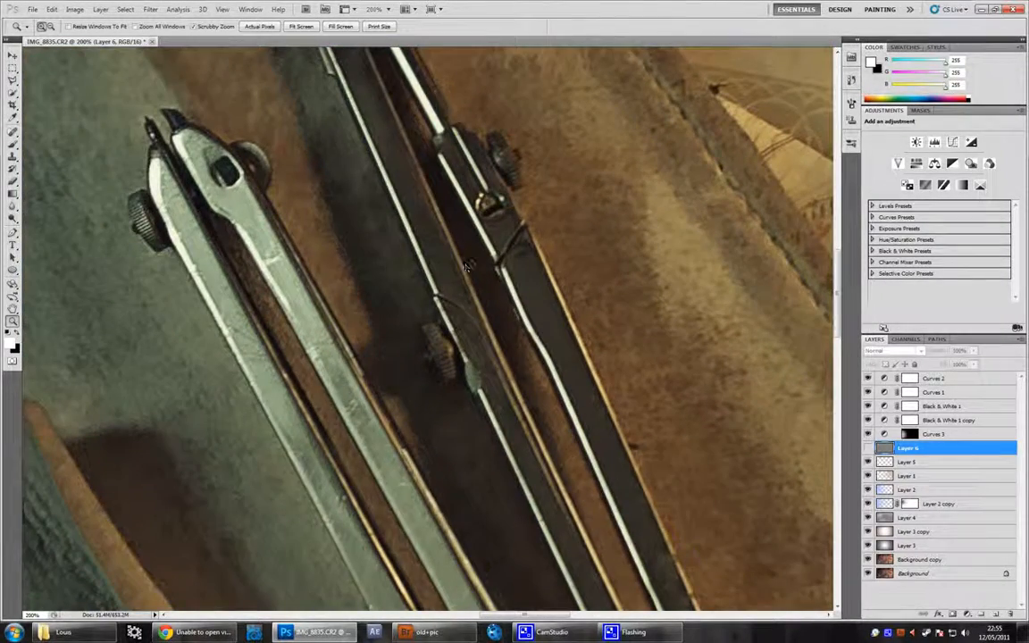
click(867, 448)
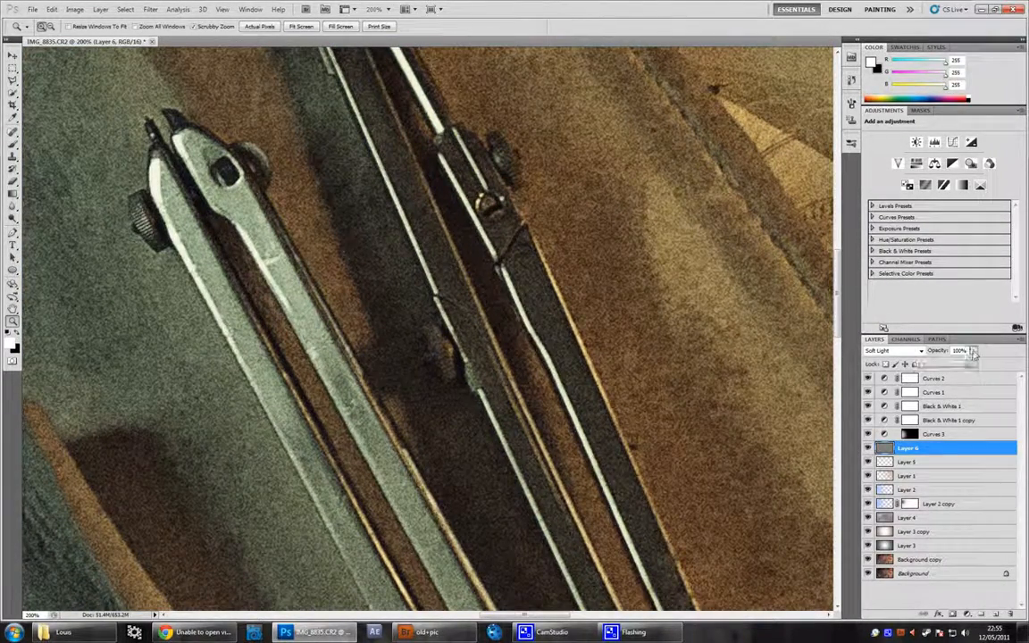
Reduce the noise layer's opacity to 58% and view the whole photo again
drag(973, 350, 946, 363)
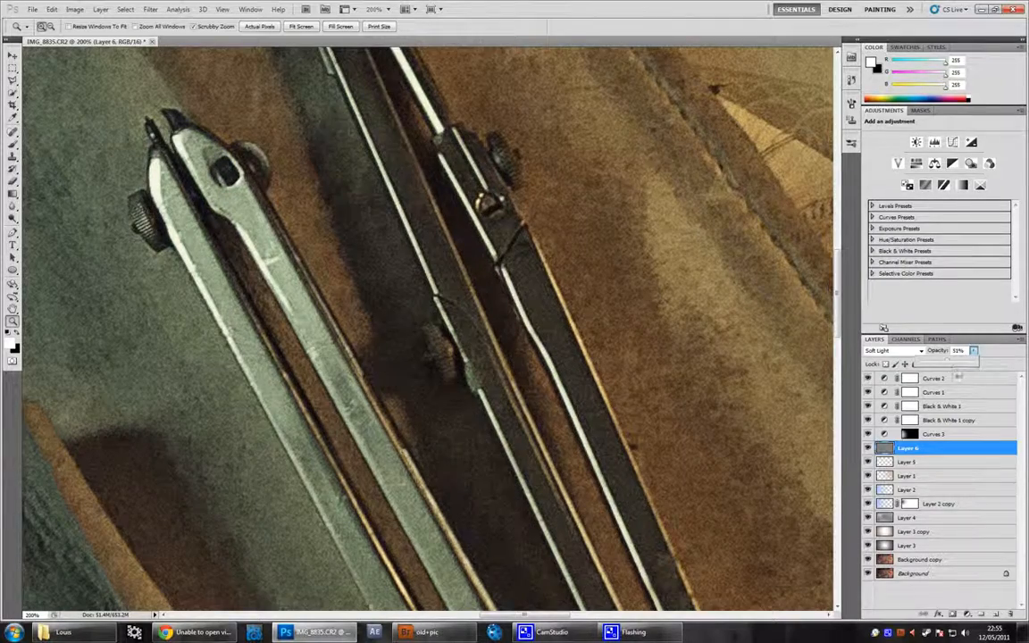
key(ctrl+minus)
key(ctrl+minus)
key(ctrl+minus)
key(ctrl+minus)
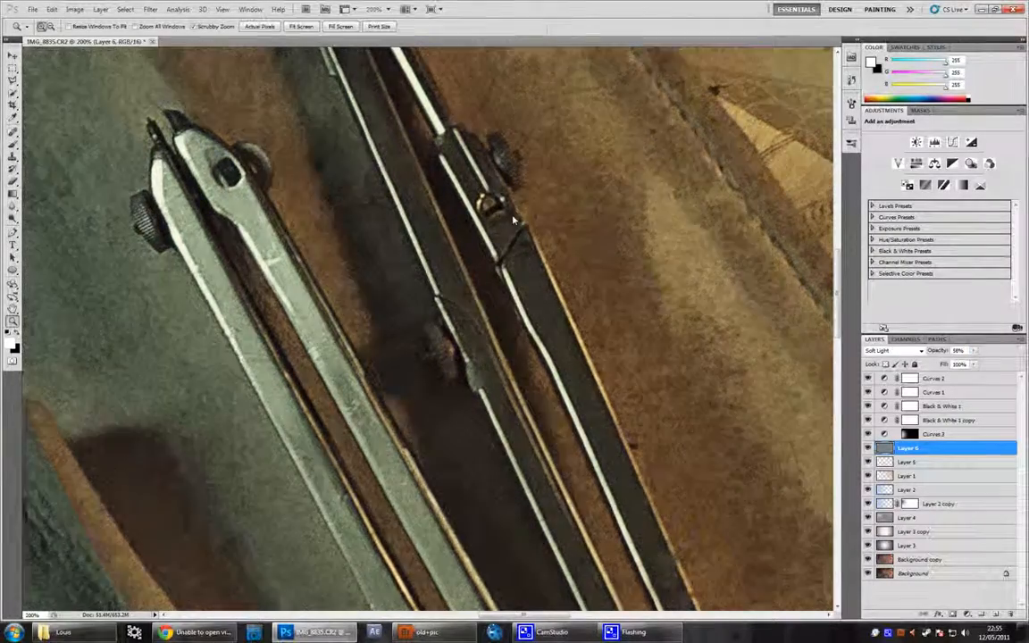
key(ctrl+minus)
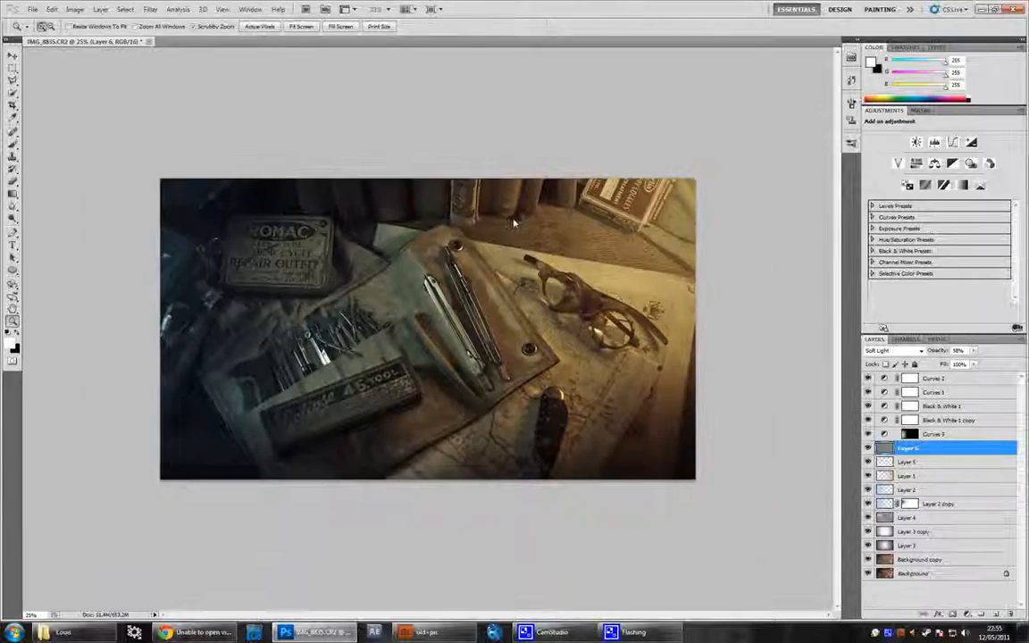
key(ctrl+plus)
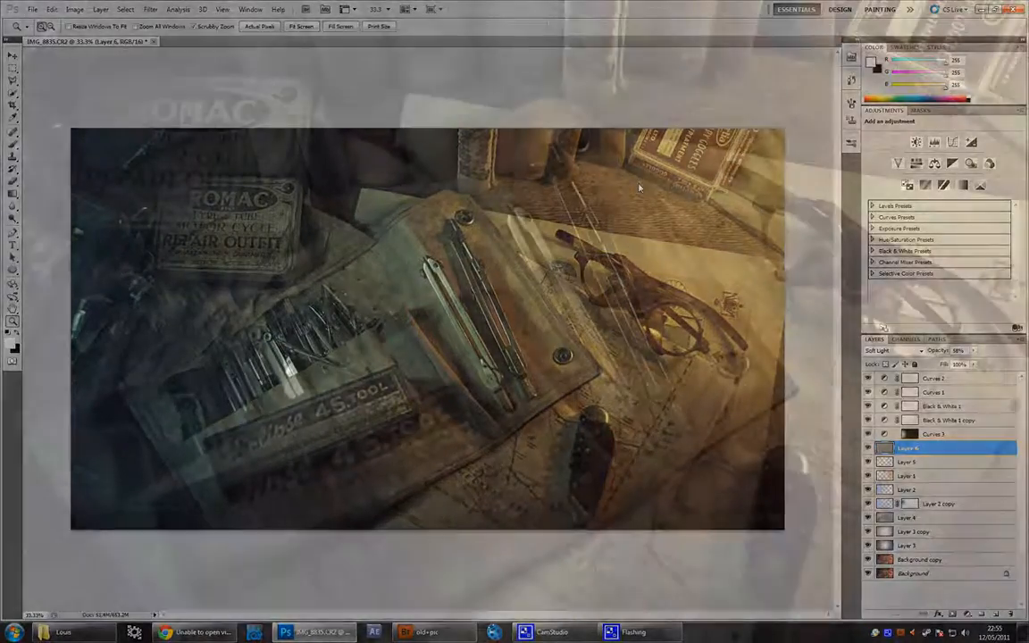